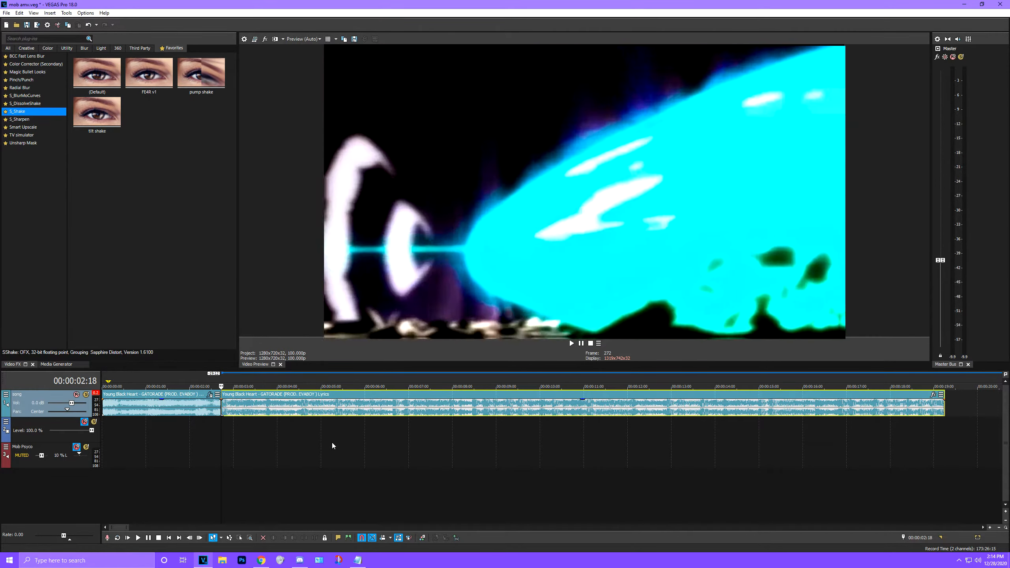
Play back the song's second segment from its start at 00:00:02:18 to hear the beats
scroll(295, 394, down, 3)
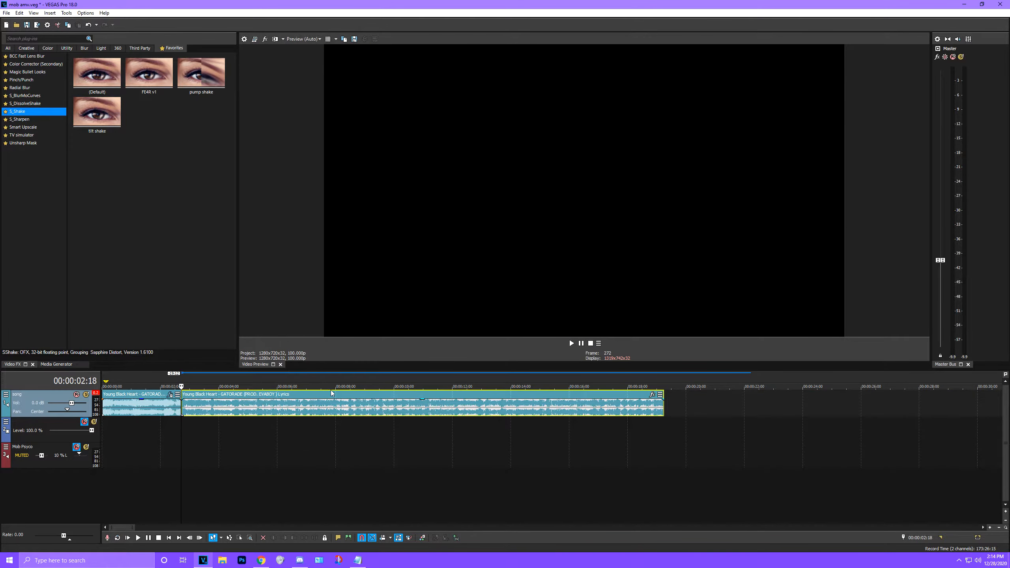
key(space)
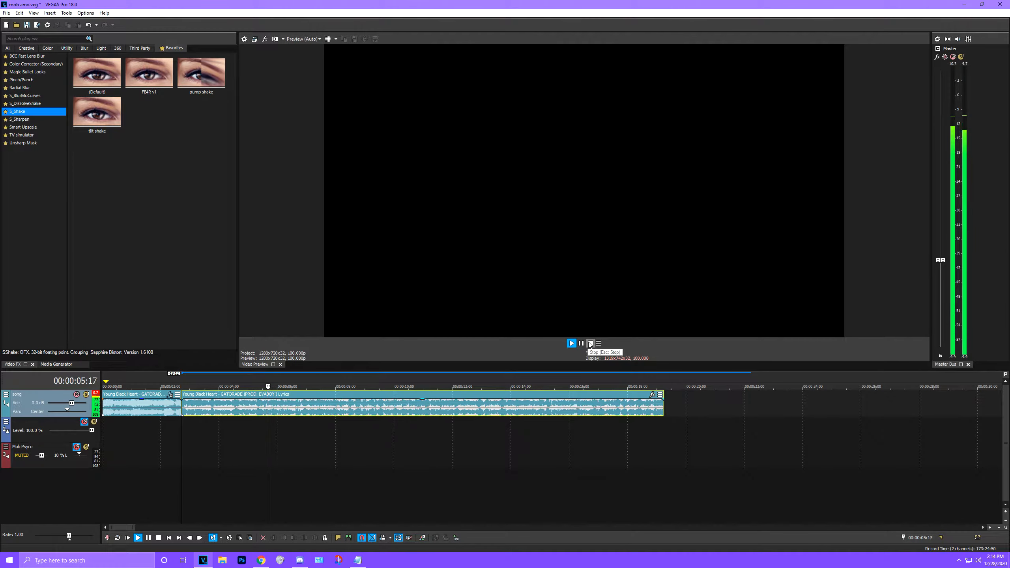
click(590, 343)
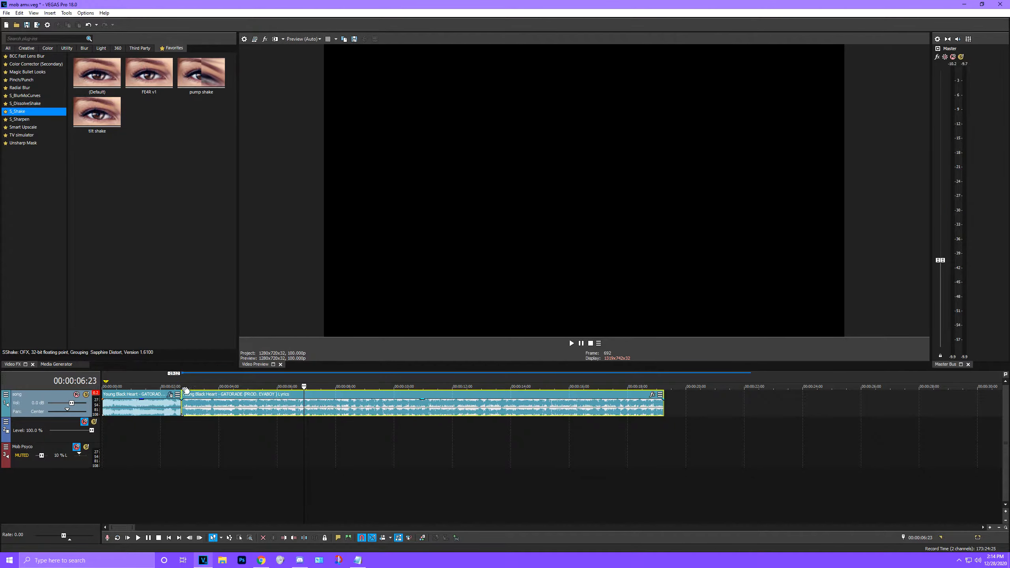
click(104, 379)
click(178, 380)
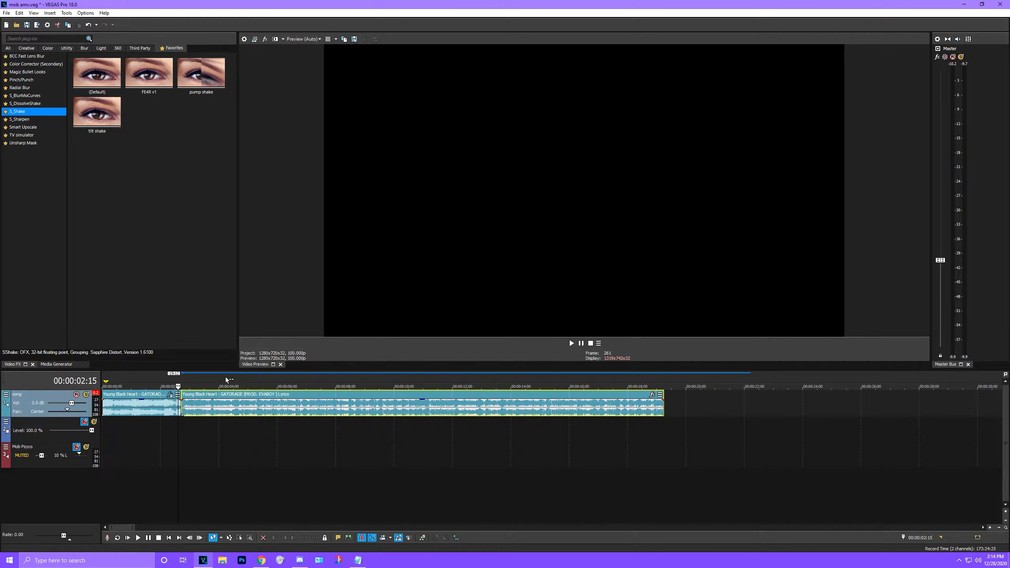
click(668, 382)
click(181, 380)
click(666, 376)
click(184, 379)
click(665, 377)
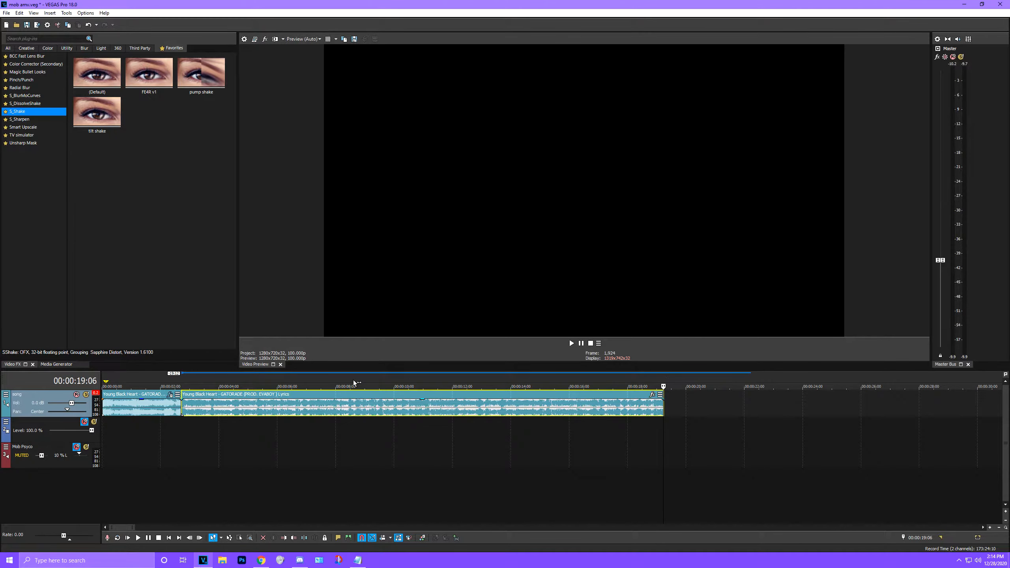
click(185, 378)
click(664, 378)
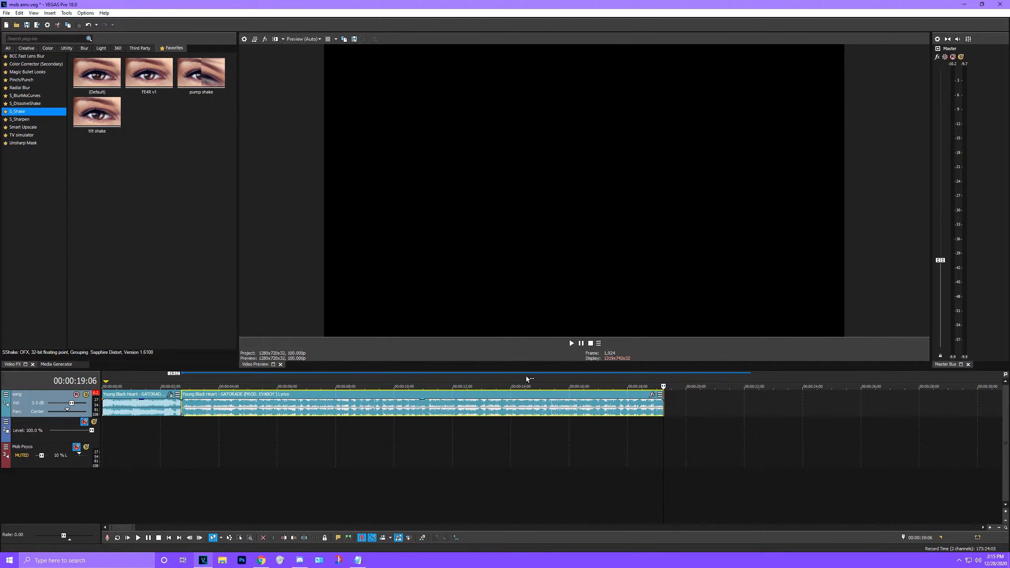
click(185, 378)
click(665, 379)
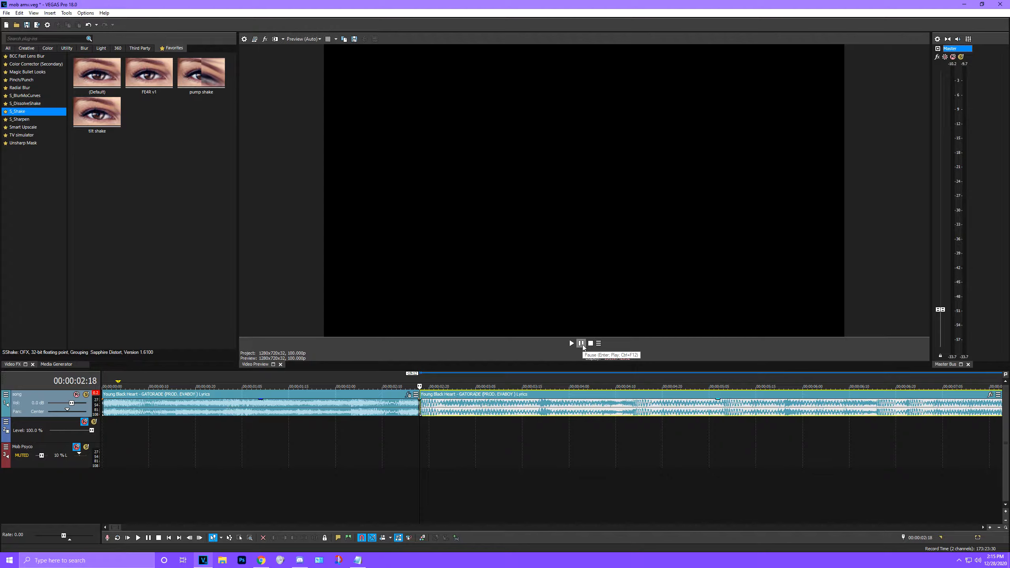
Play from the second song segment's start and place a marker on its first strong beat
click(583, 345)
click(583, 345)
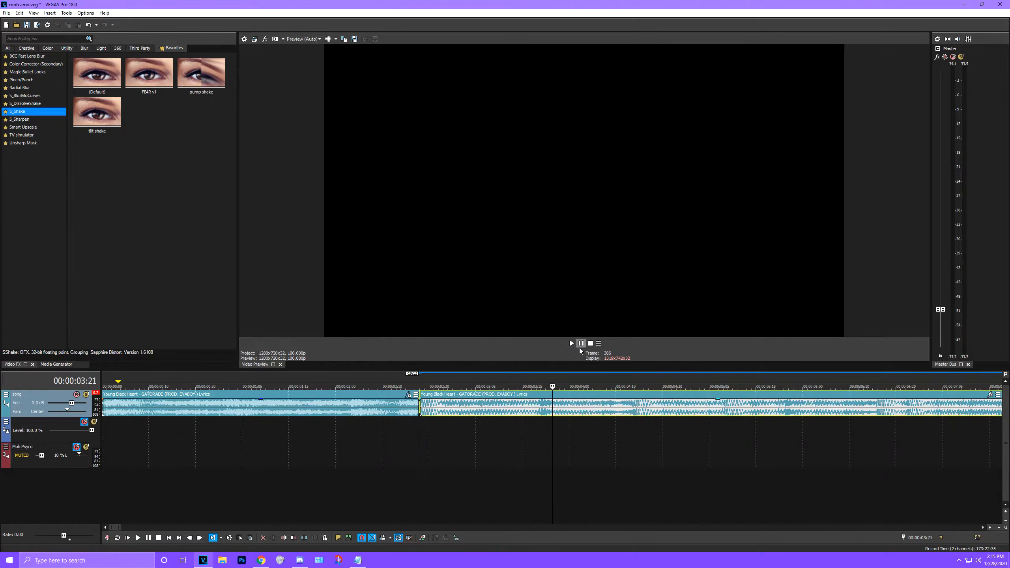
click(540, 378)
key(m)
click(521, 378)
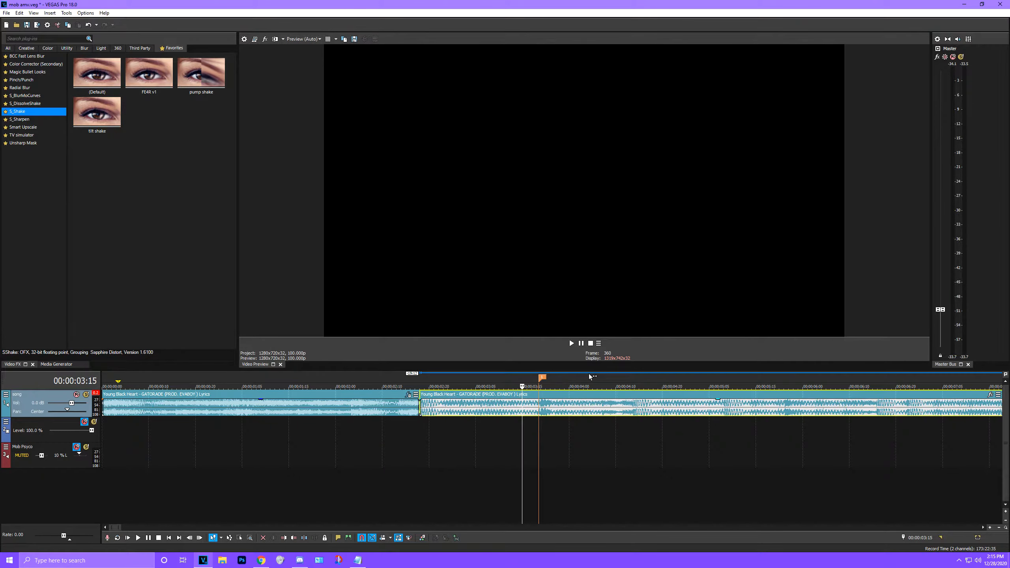
click(587, 376)
scroll(284, 412, down, 3)
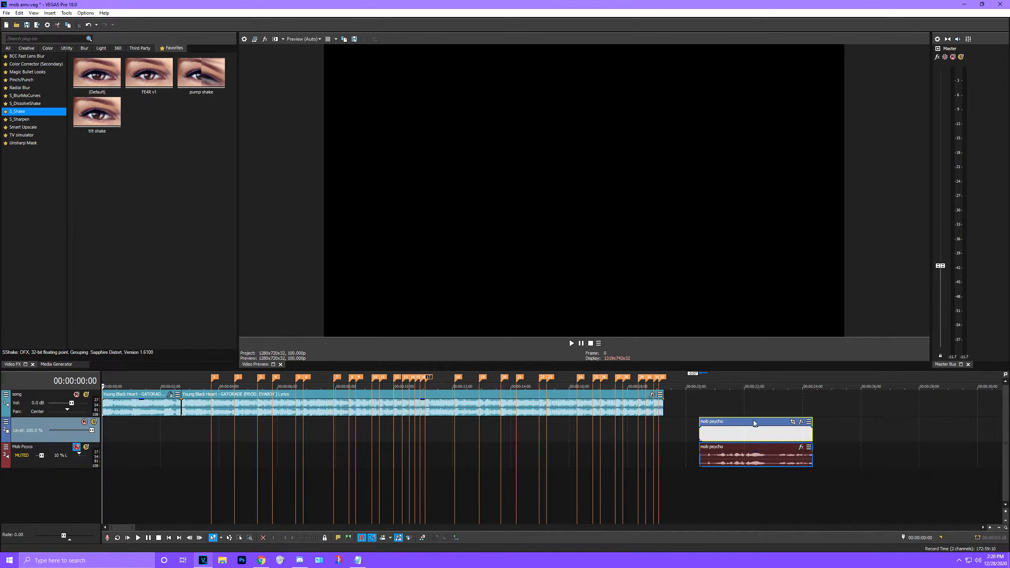
Move the mob psycho clip under the song's second segment and fit it so it ends at the first beat marker
drag(753, 421, 212, 424)
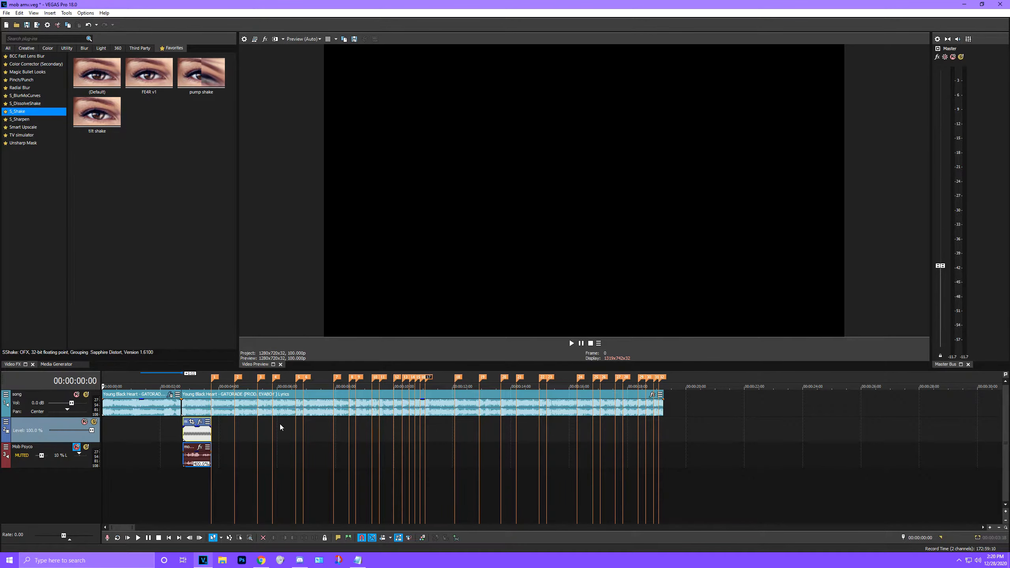
scroll(194, 413, up, 8)
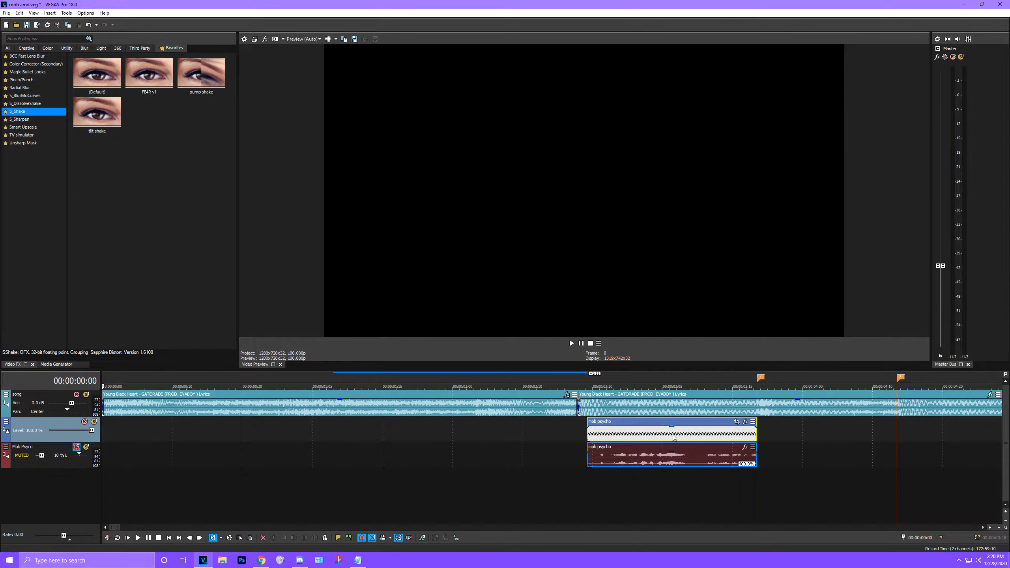
scroll(459, 437, down, 3)
scroll(382, 433, down, 1)
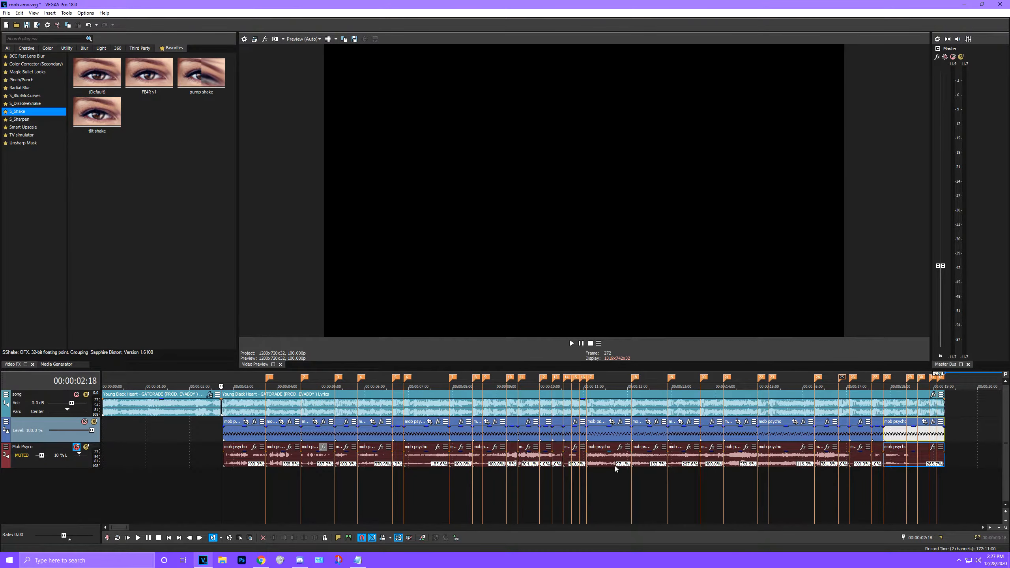
Play the last mob psycho clip from about 00:00:18:09 to check its timing against the final beat markers
click(581, 344)
click(907, 382)
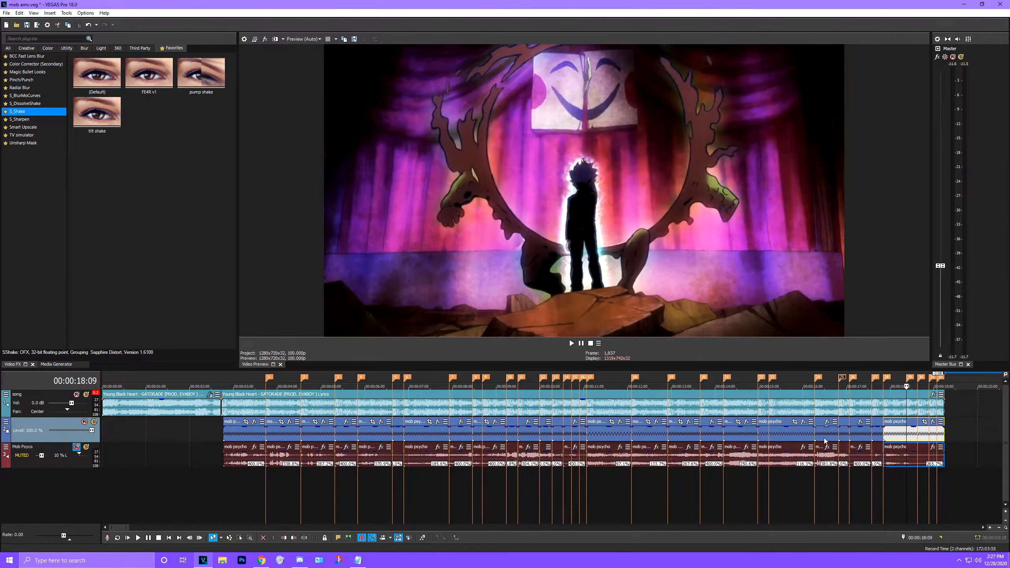
scroll(825, 441, up, 4)
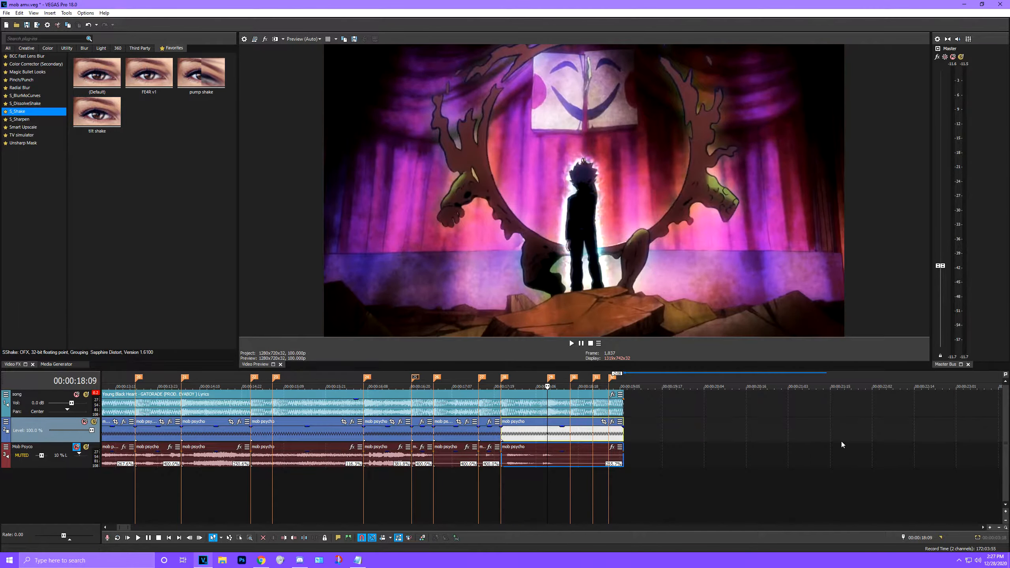
click(572, 343)
scroll(535, 416, down, 2)
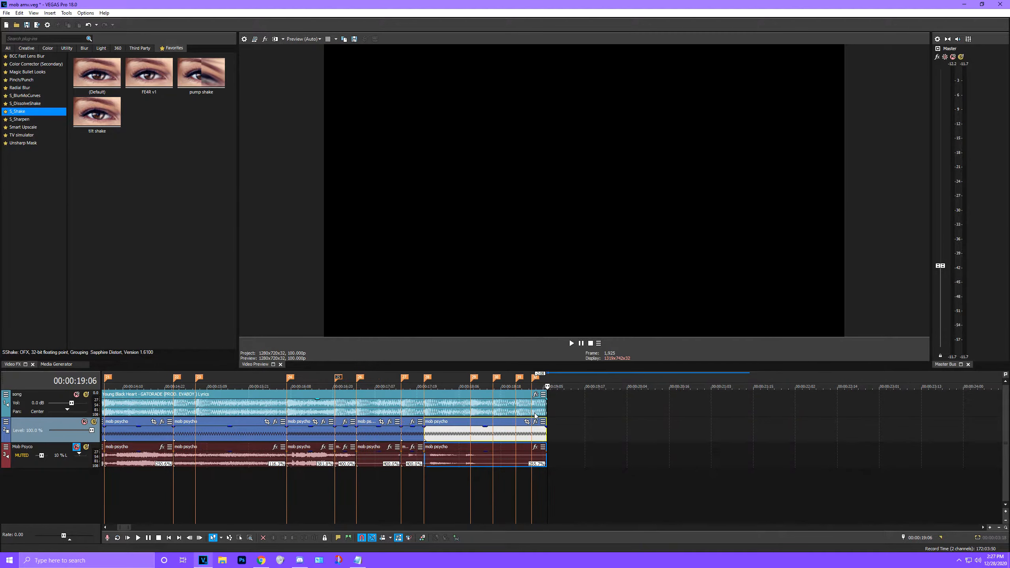
Play the middle of the edit from 00:00:09:19 to check the clip cuts against the beat markers
click(364, 378)
click(328, 378)
scroll(292, 378, down, 2)
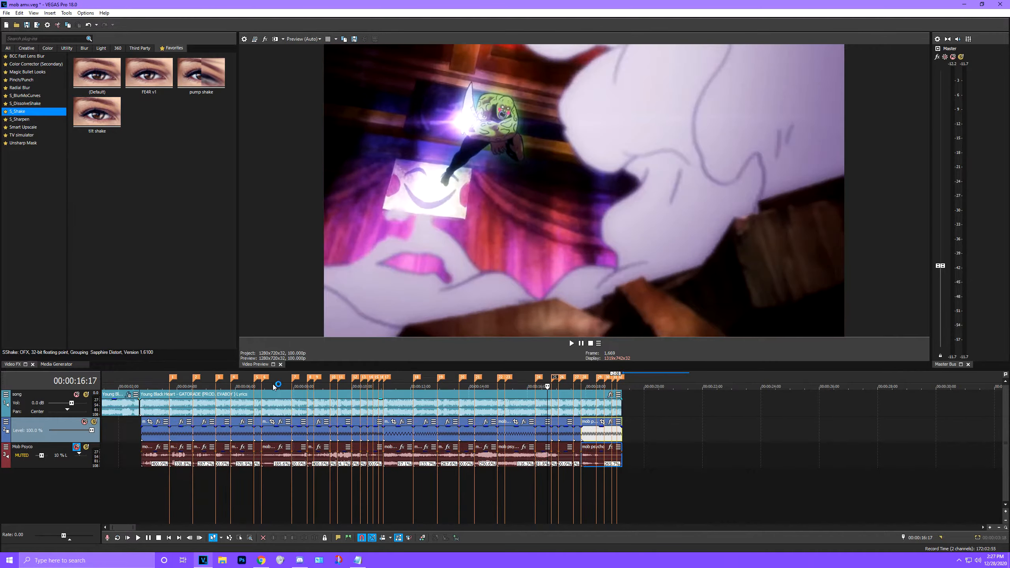
click(346, 378)
scroll(569, 431, up, 2)
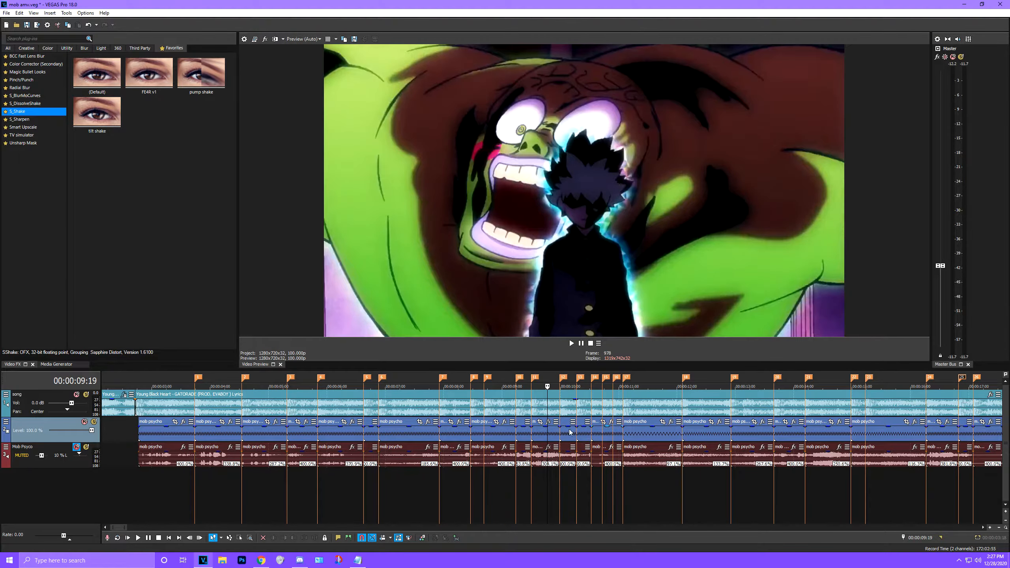
click(571, 343)
click(582, 343)
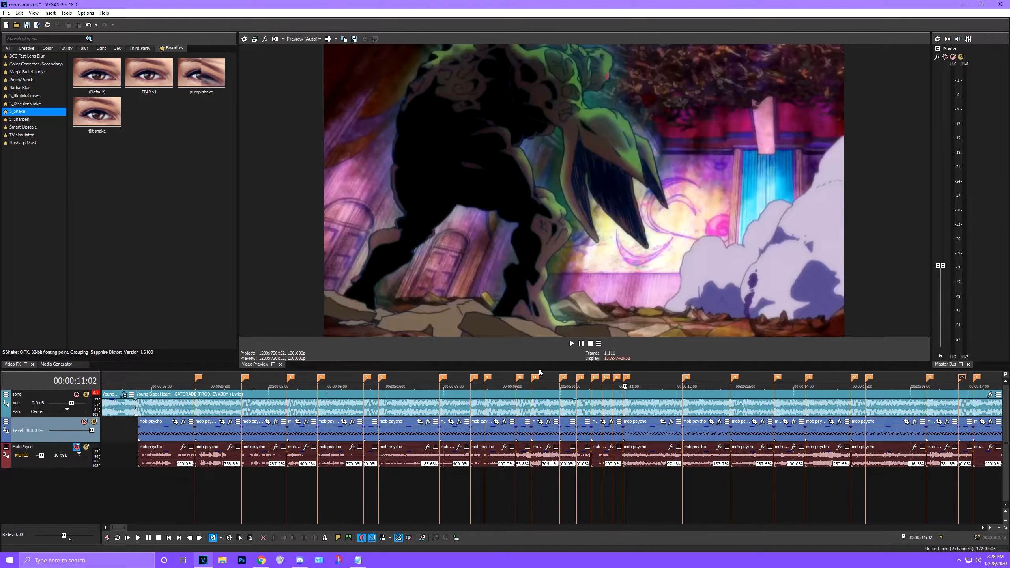
scroll(540, 372, down, 2)
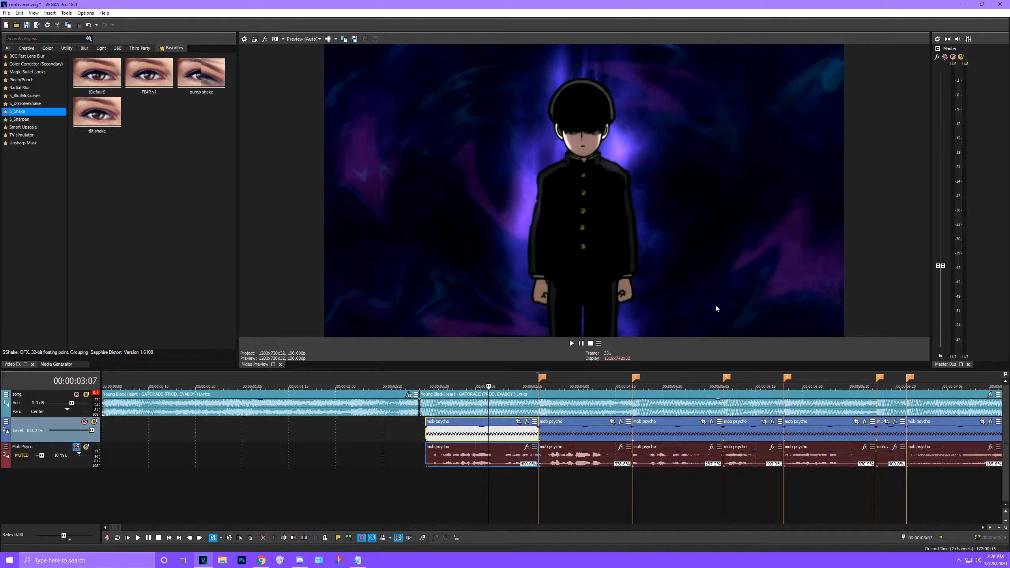
Play the edit from the start of the first mob psycho clip to review the opening cuts
scroll(467, 456, down, 2)
scroll(413, 447, up, 3)
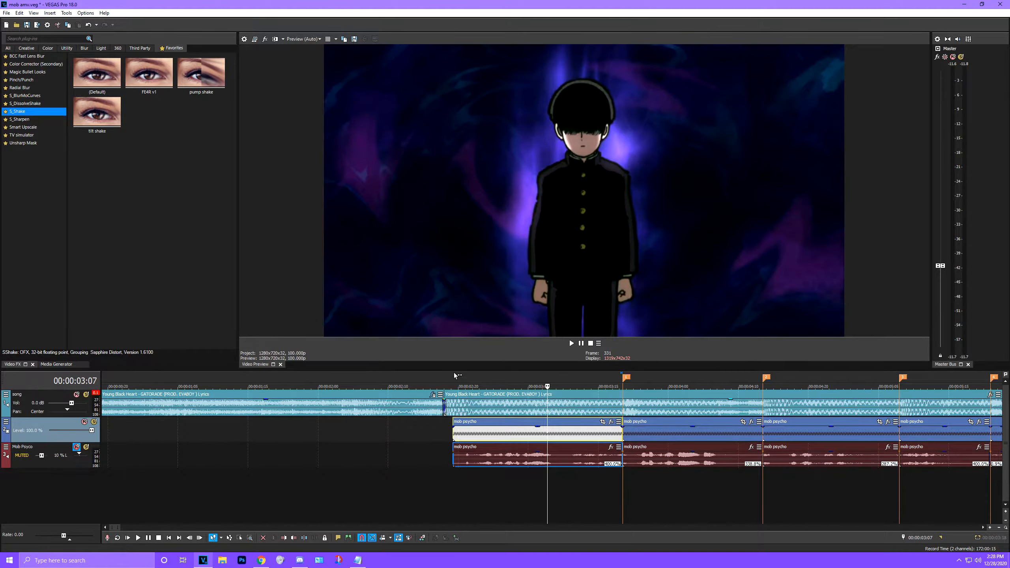
click(453, 375)
click(582, 346)
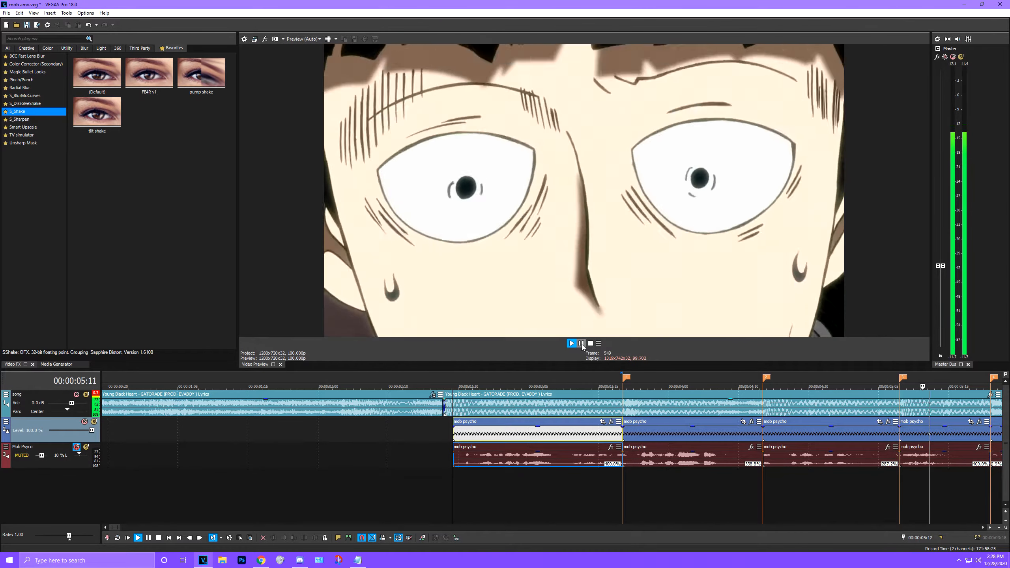
click(582, 346)
scroll(453, 424, down, 5)
Insert a velocity envelope on the first mob psycho video clip, starting at 00:00:02:19
click(224, 378)
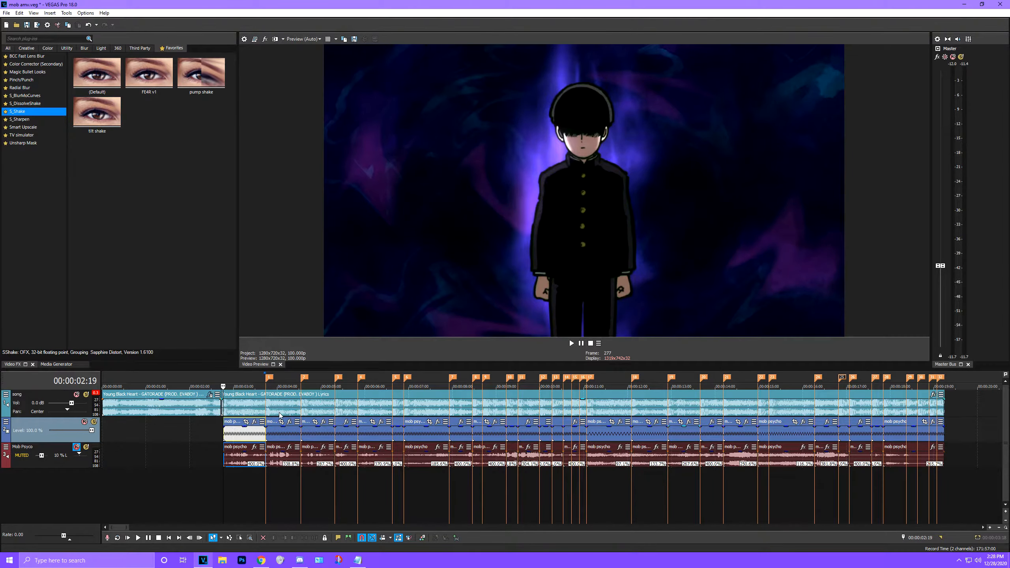
scroll(281, 414, up, 2)
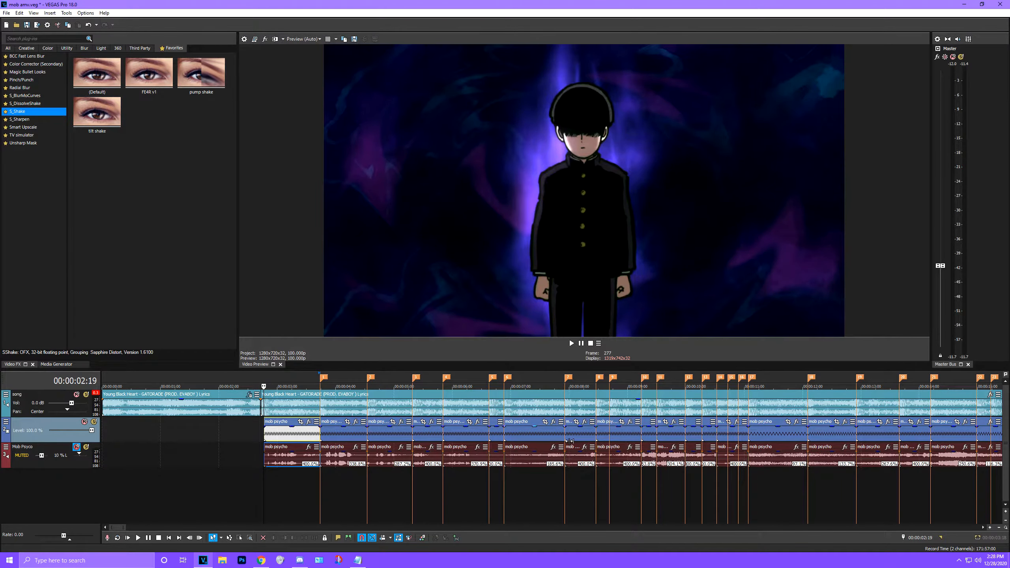
scroll(612, 452, down, 4)
scroll(597, 455, up, 4)
scroll(285, 425, up, 6)
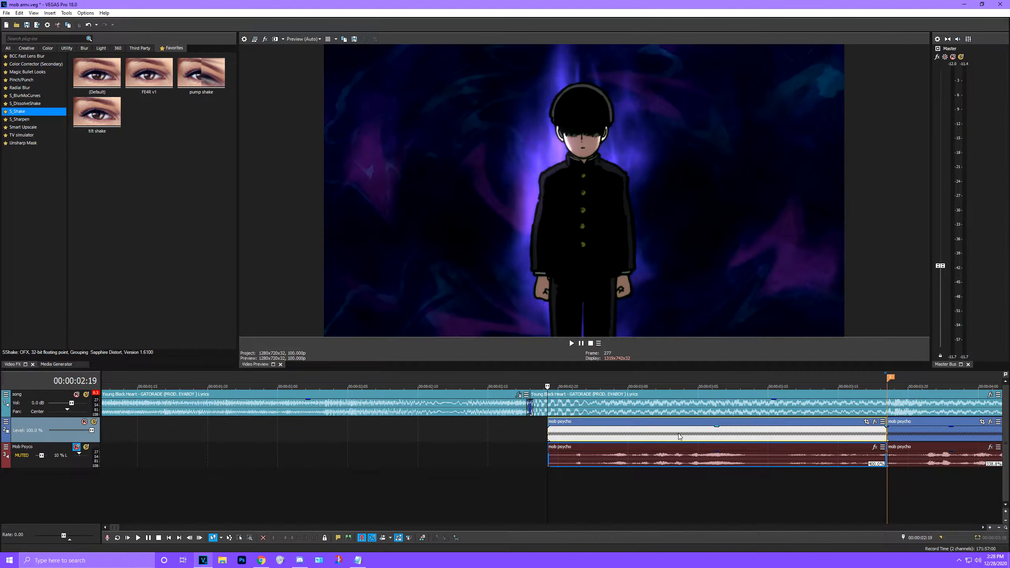
right_click(678, 433)
right_click(594, 432)
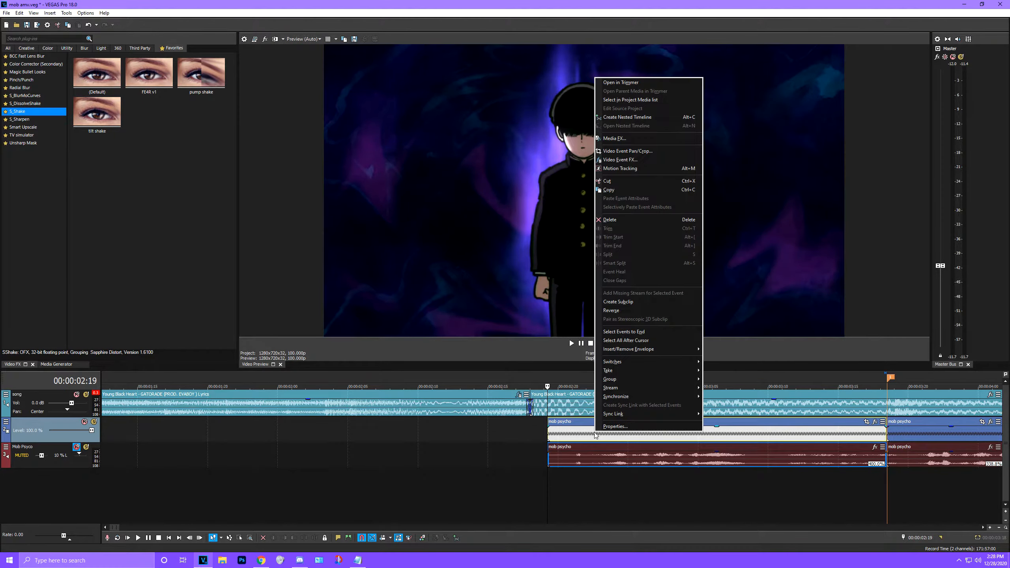
mouse_move(673, 350)
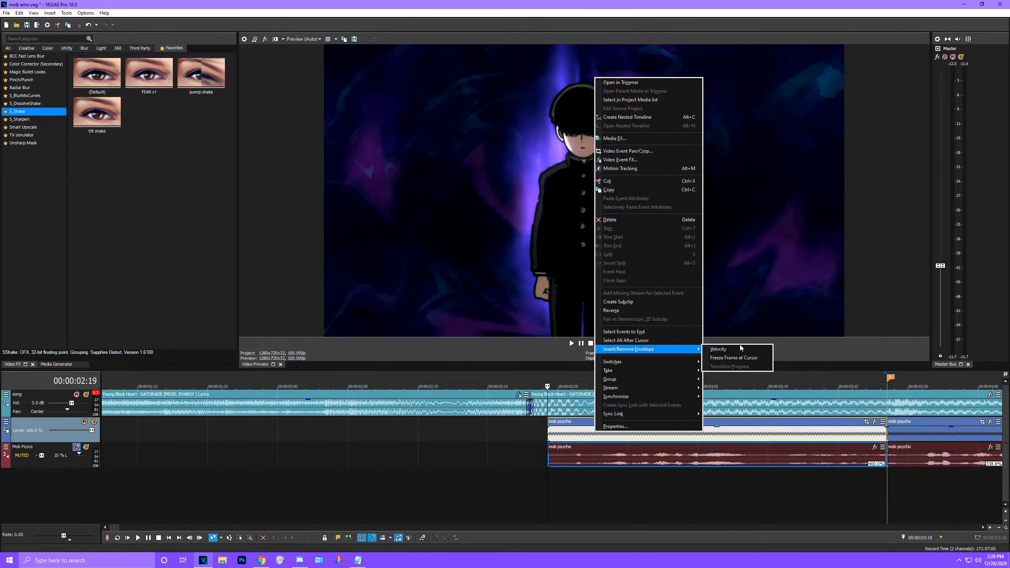
click(736, 350)
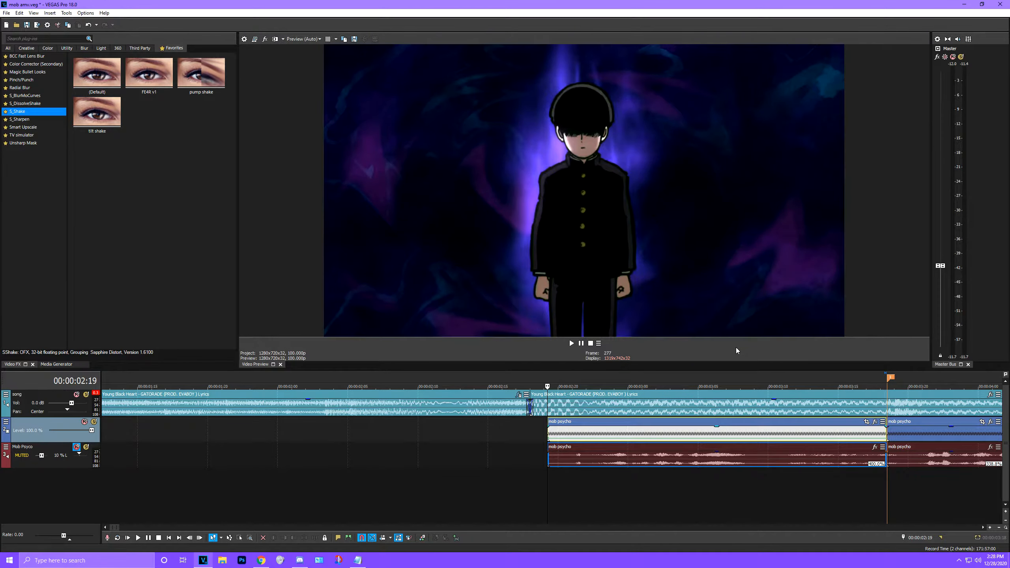
Set the envelope's first point to 200% forward velocity and add a 40% forward velocity point at 00:00:02:22
right_click(550, 438)
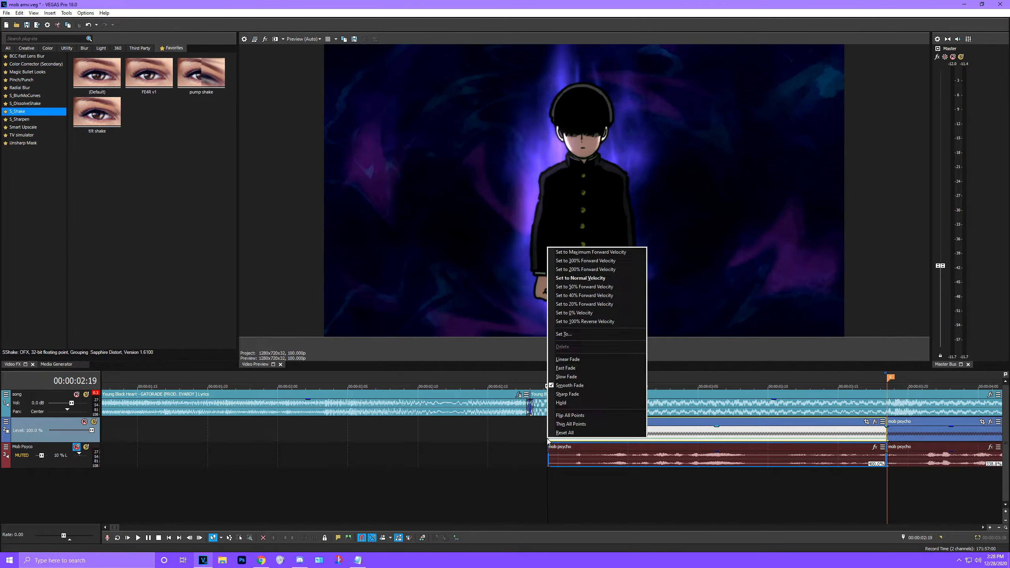
click(593, 270)
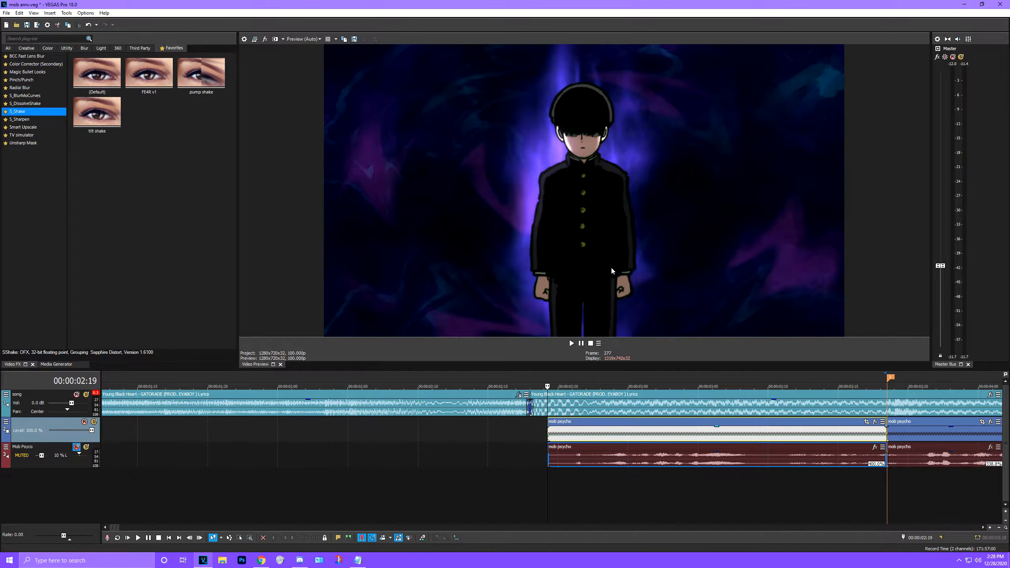
click(590, 437)
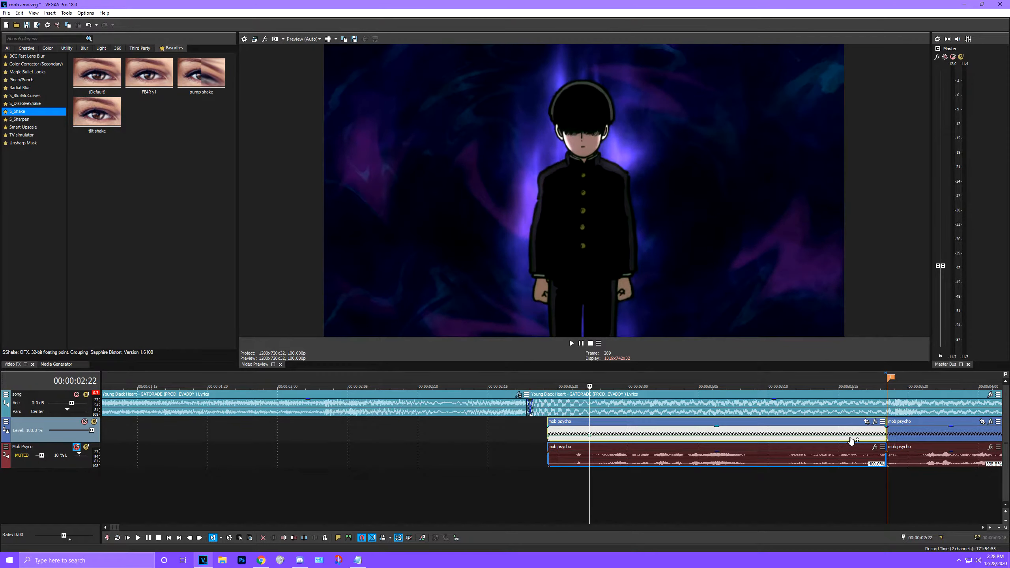
right_click(591, 434)
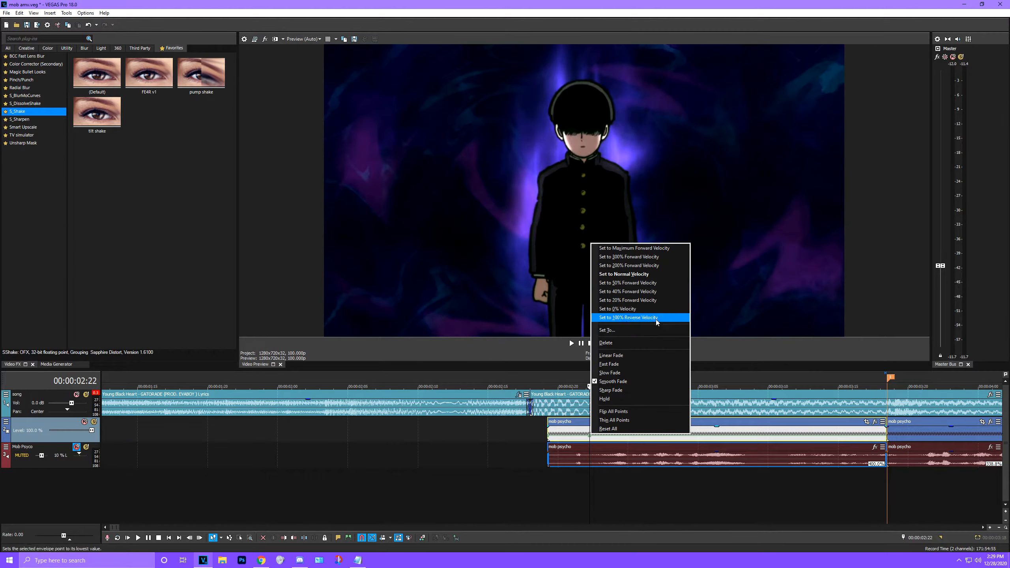
click(636, 291)
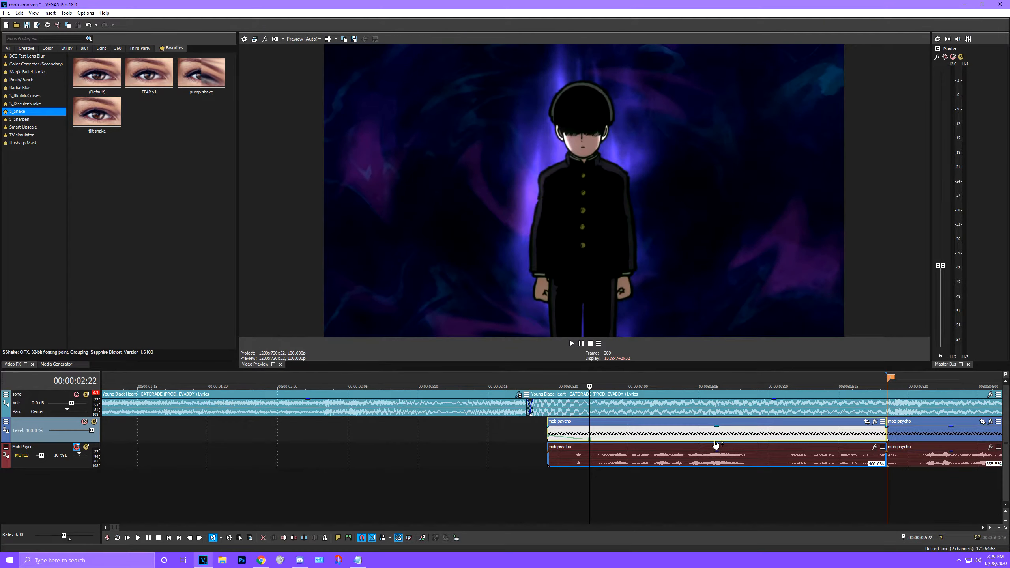
Add a low velocity point shortly before the first clip's end and raise the envelope's end point to the top
click(843, 441)
click(875, 441)
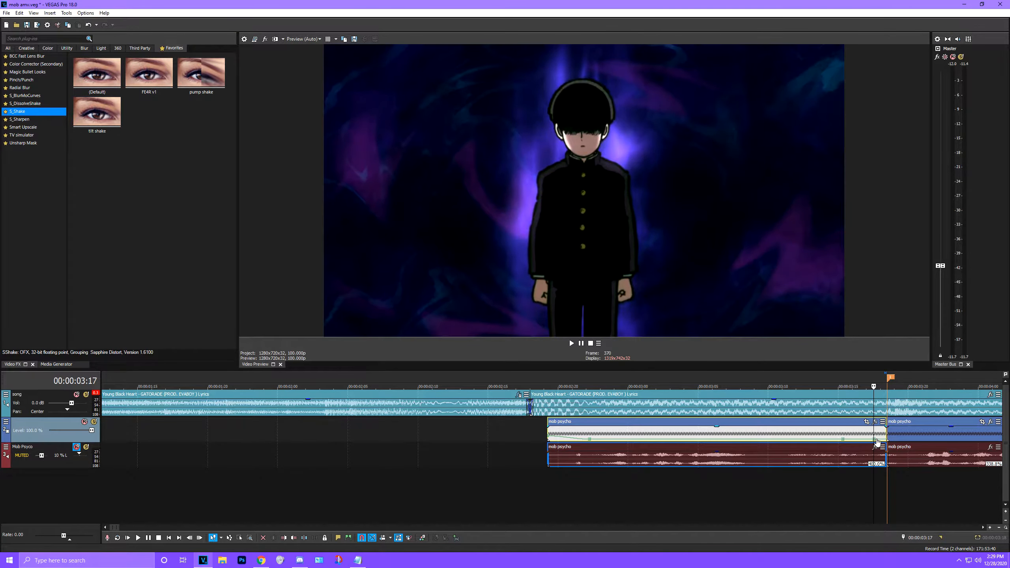
drag(886, 440, 909, 418)
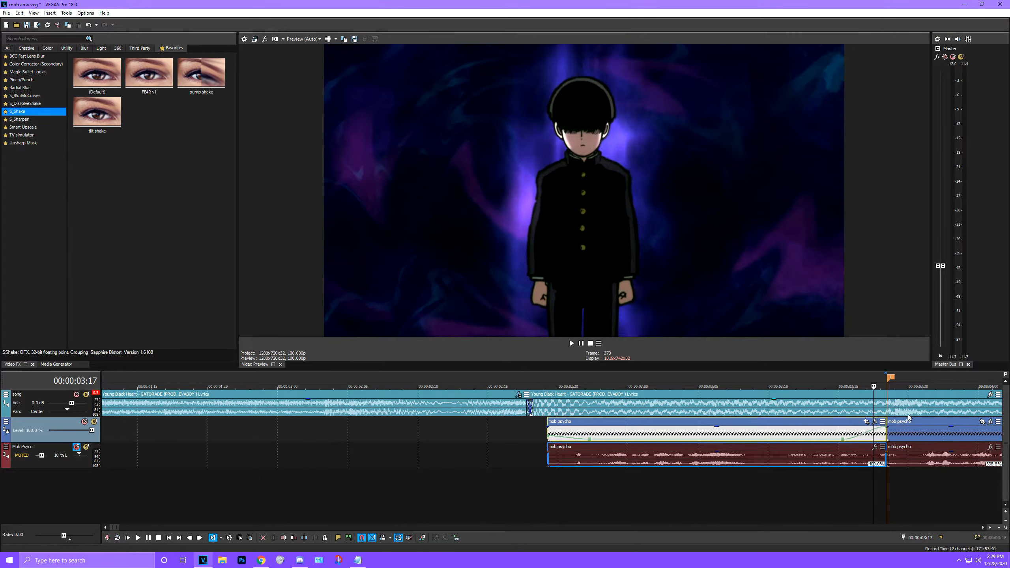
Change the fade curve types of the velocity envelope's closing and opening segments on the first mob psycho clip
right_click(868, 430)
click(891, 470)
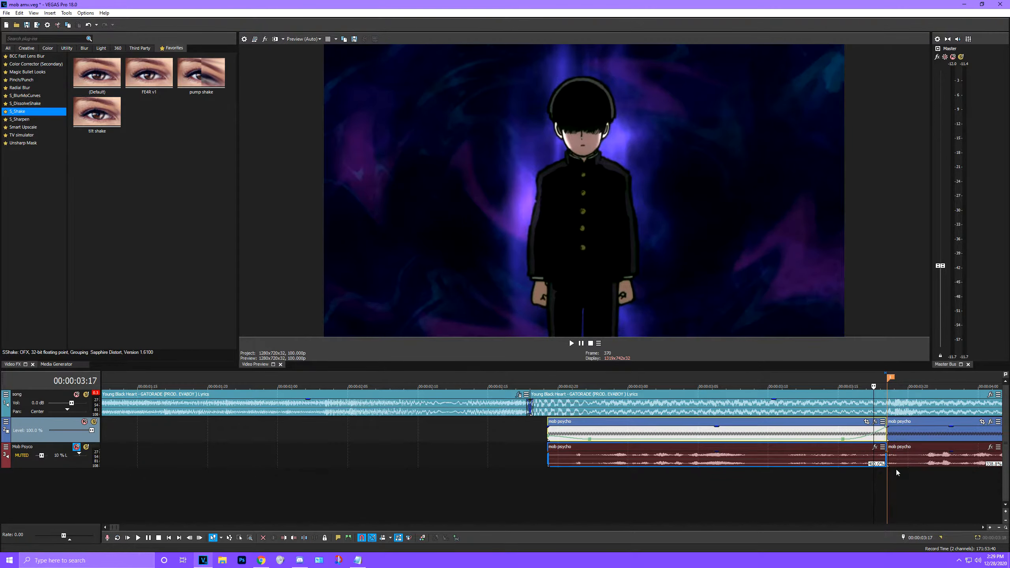
right_click(577, 440)
click(597, 468)
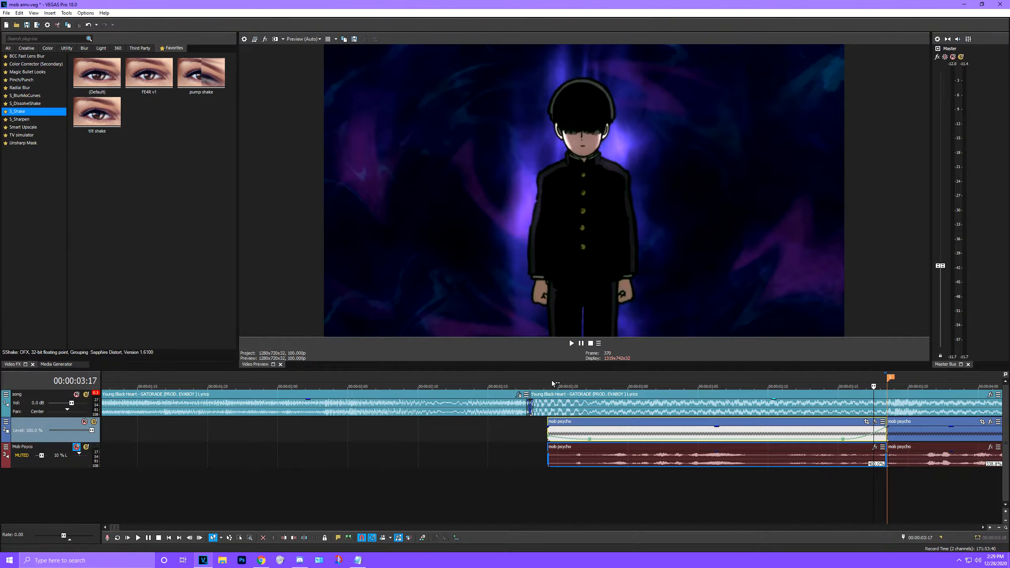
Set a loop region from 00:00:02:19 to 00:00:03:18 over the first clip and play it looped to review the velocity ramp
drag(548, 381, 887, 378)
right_click(886, 376)
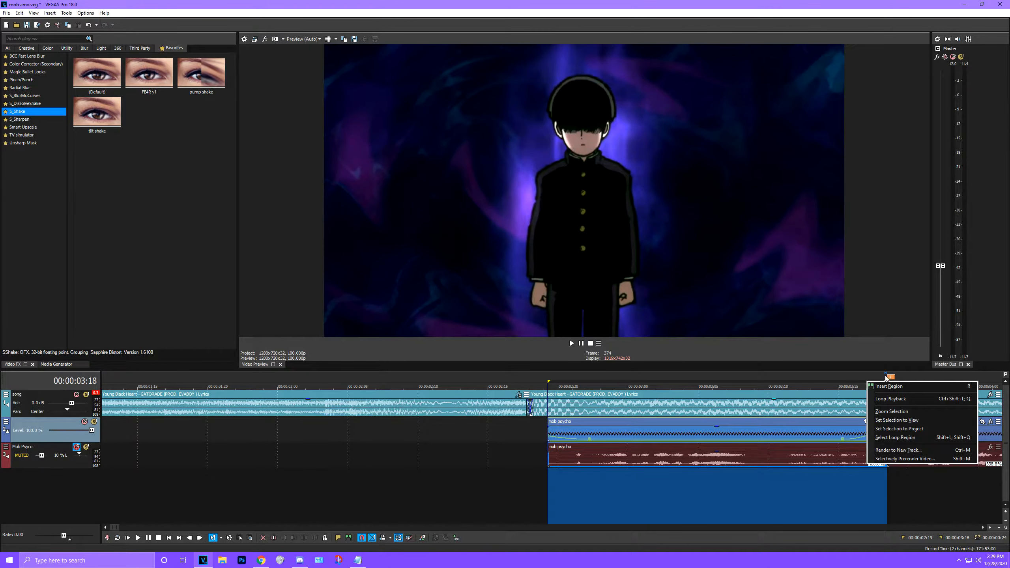
click(891, 398)
key(space)
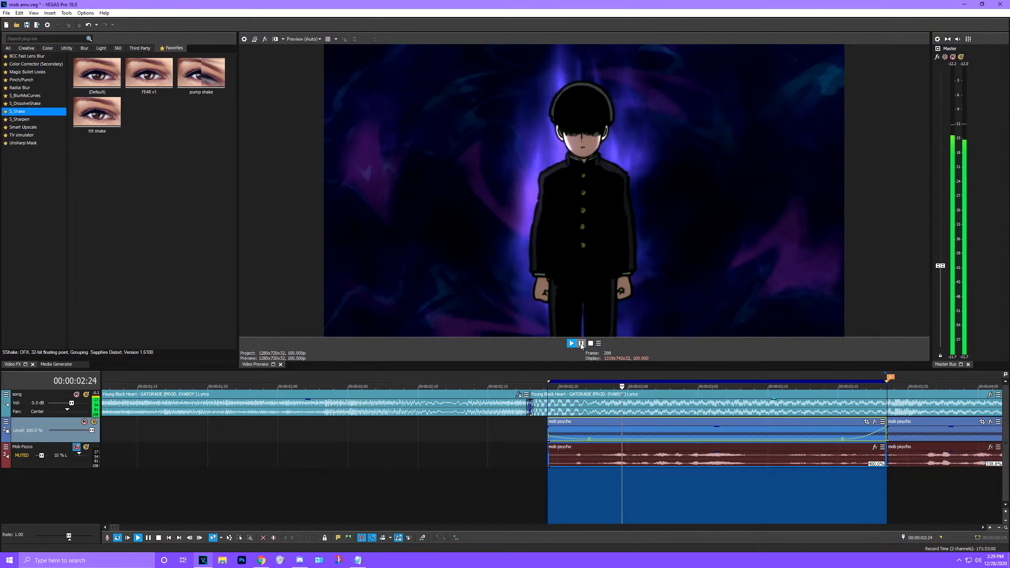
click(582, 345)
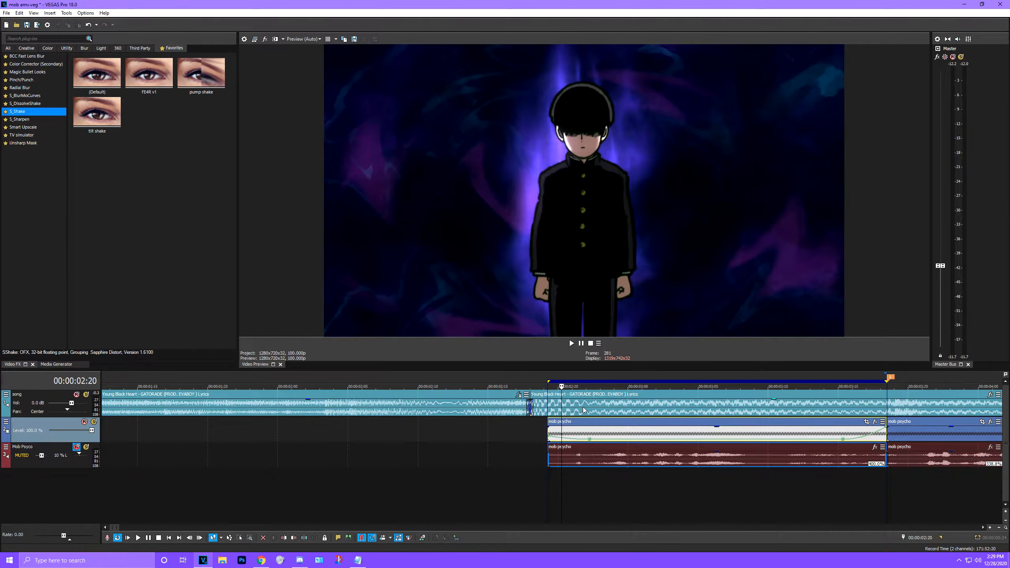
Look over the clips along the whole timeline and play the full edit from 00:00:02:19
scroll(583, 409, down, 2)
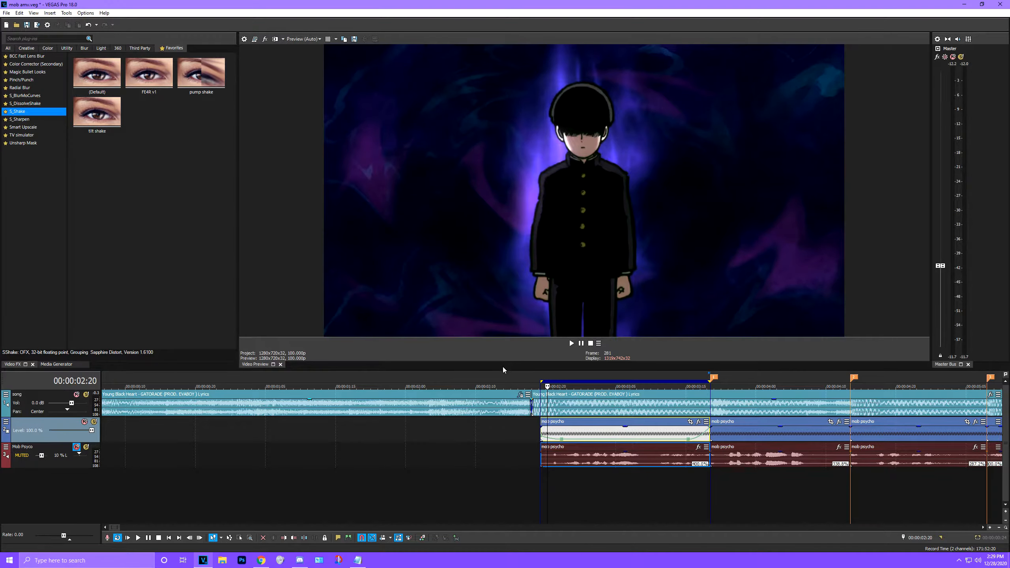
scroll(729, 390, down, 3)
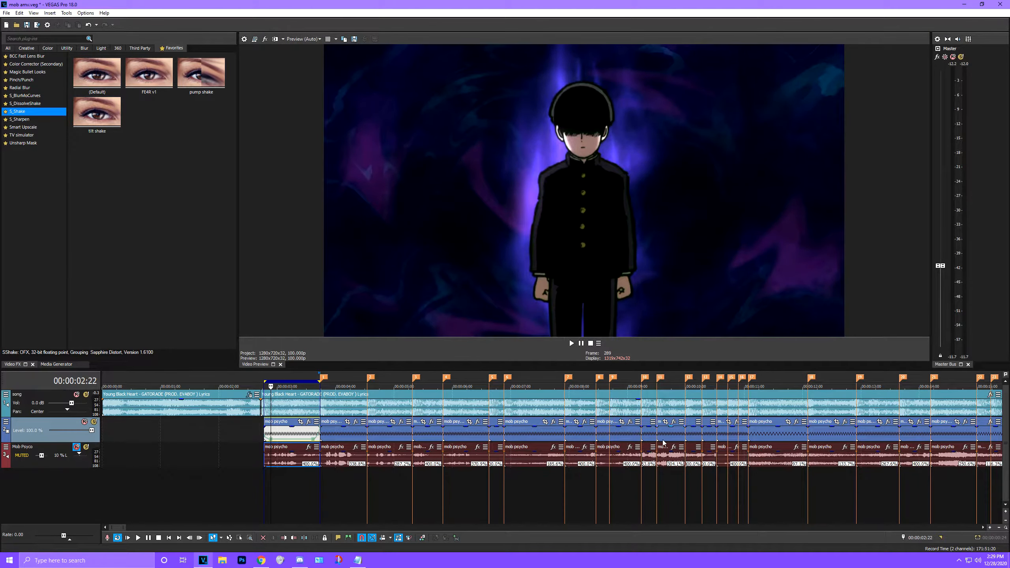
scroll(639, 435, down, 1)
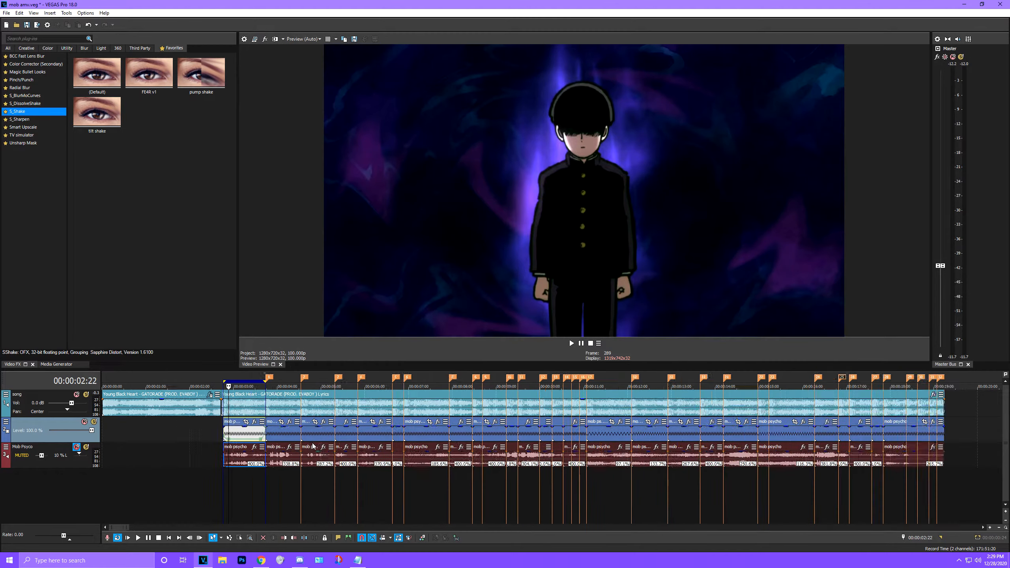
scroll(476, 441, up, 1)
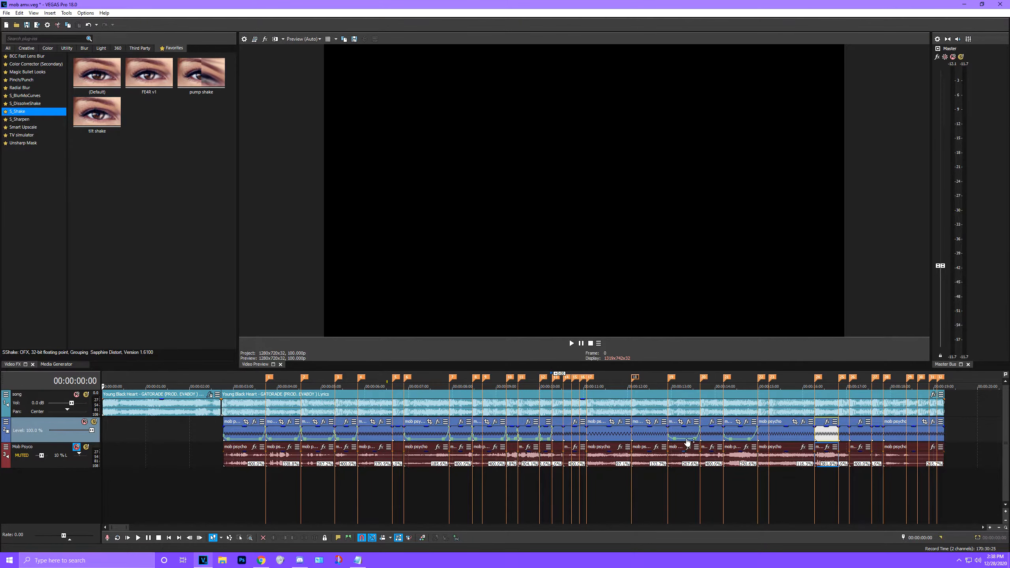
click(228, 381)
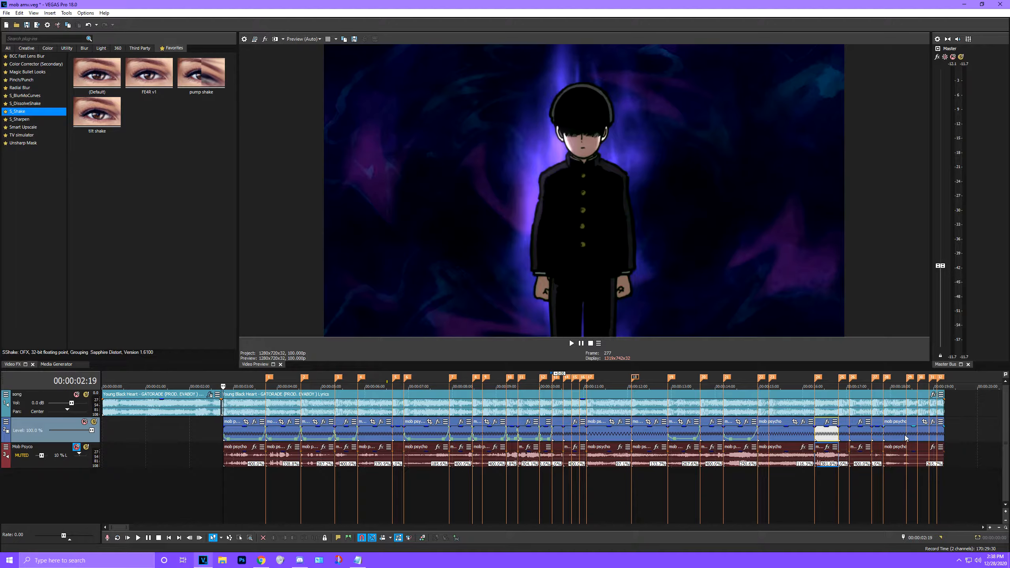
scroll(473, 441, up, 6)
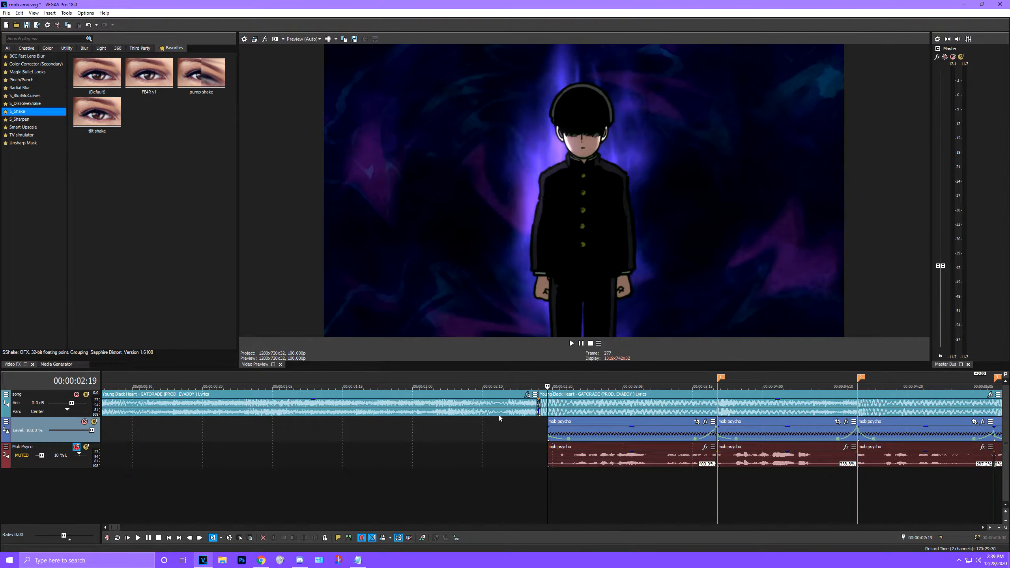
scroll(549, 406, down, 5)
click(572, 343)
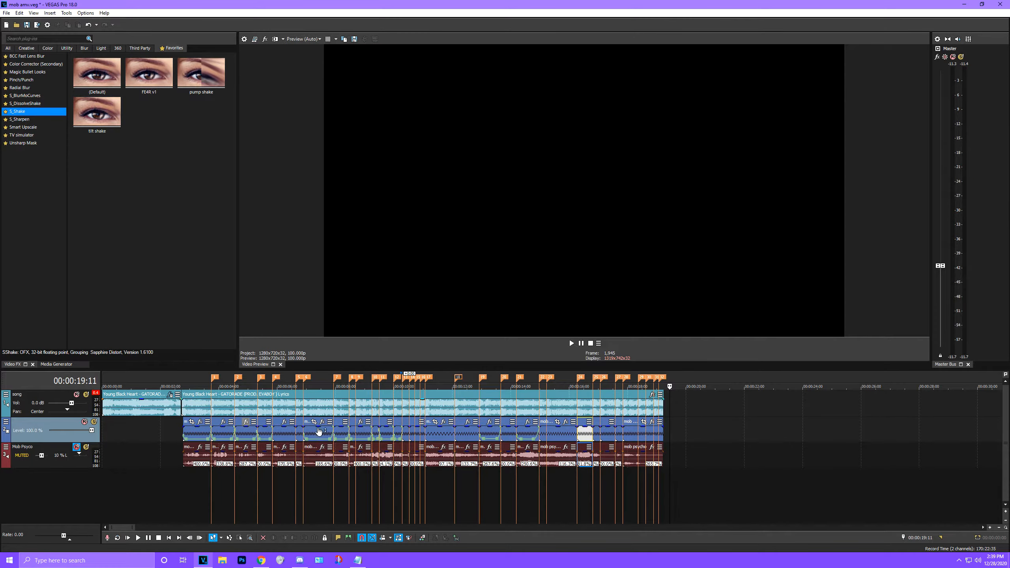
Play the opening cut from the first clip's start at 00:00:02:19 into the second clip, then pause
right_click(246, 440)
click(183, 386)
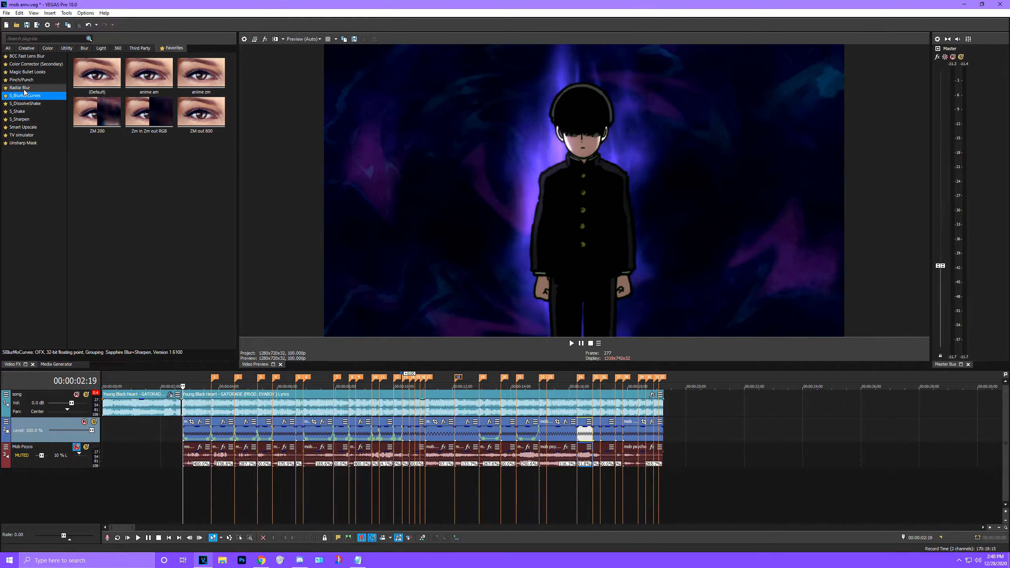
scroll(477, 404, up, 3)
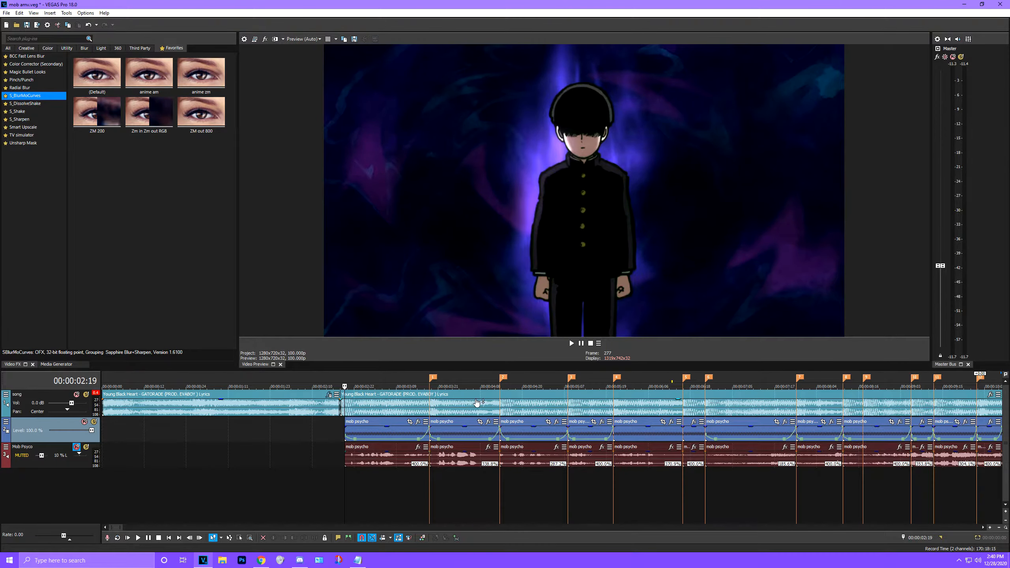
click(582, 344)
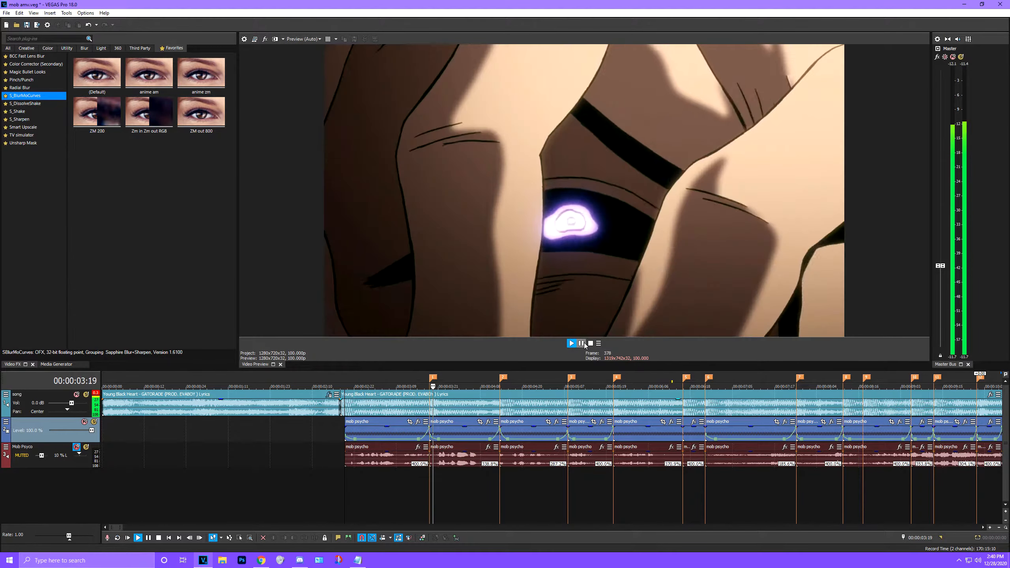
click(583, 344)
Apply the S_BlurMoCurves preset ZM out 800 to the first mob psycho clip and enable keyframing for Z Dist
scroll(533, 381, down, 3)
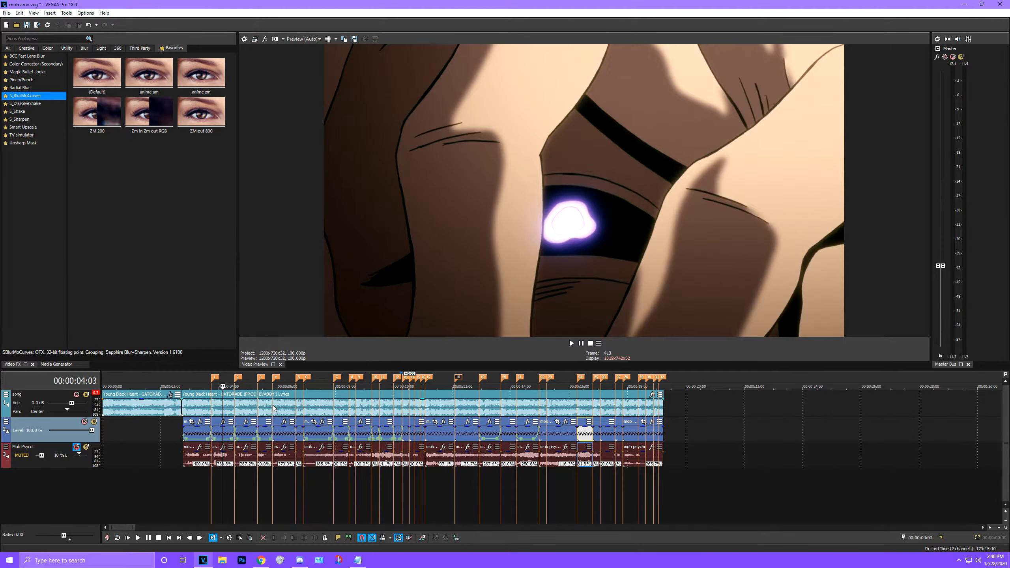
scroll(274, 408, up, 2)
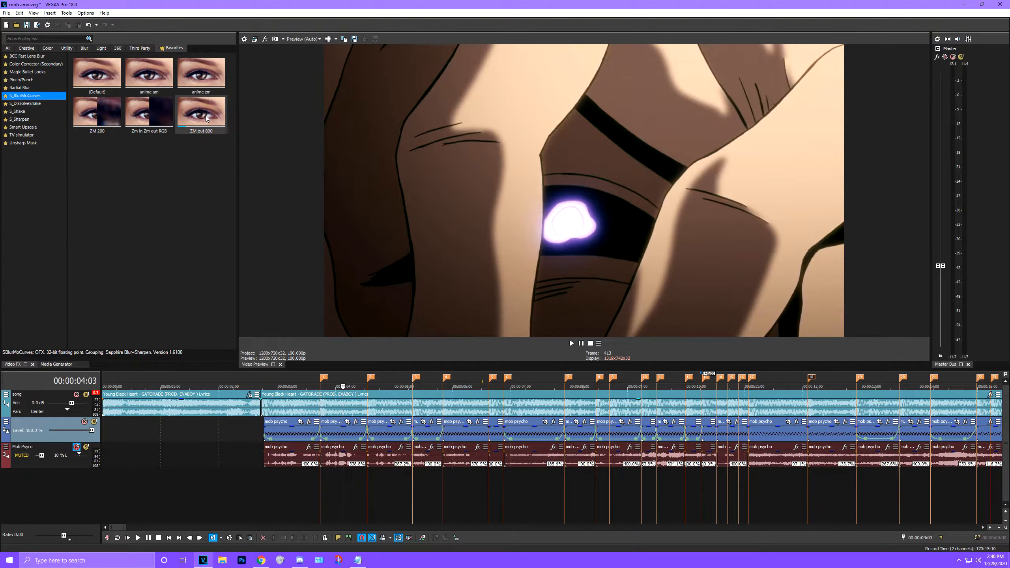
drag(205, 123, 284, 430)
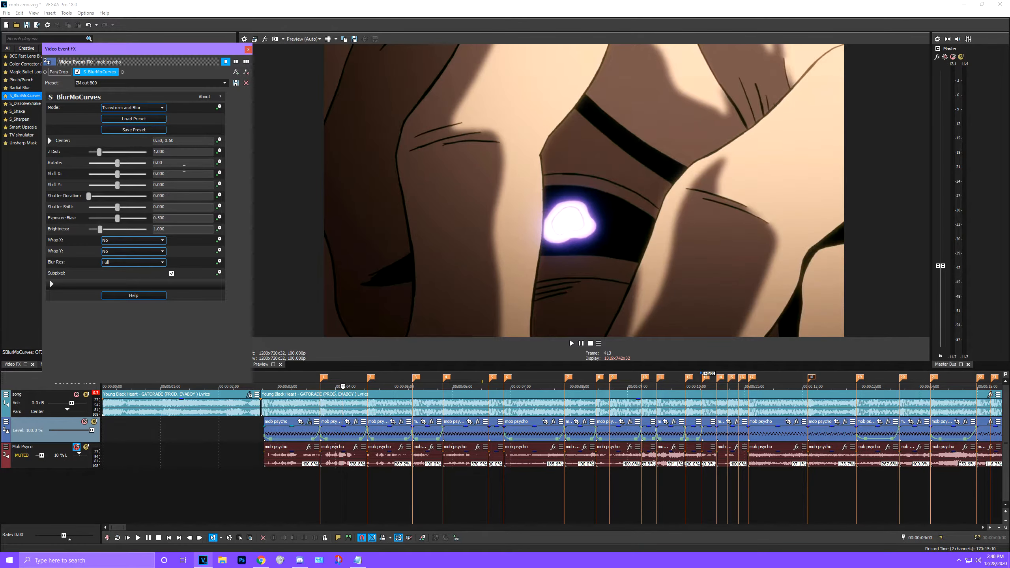
click(217, 152)
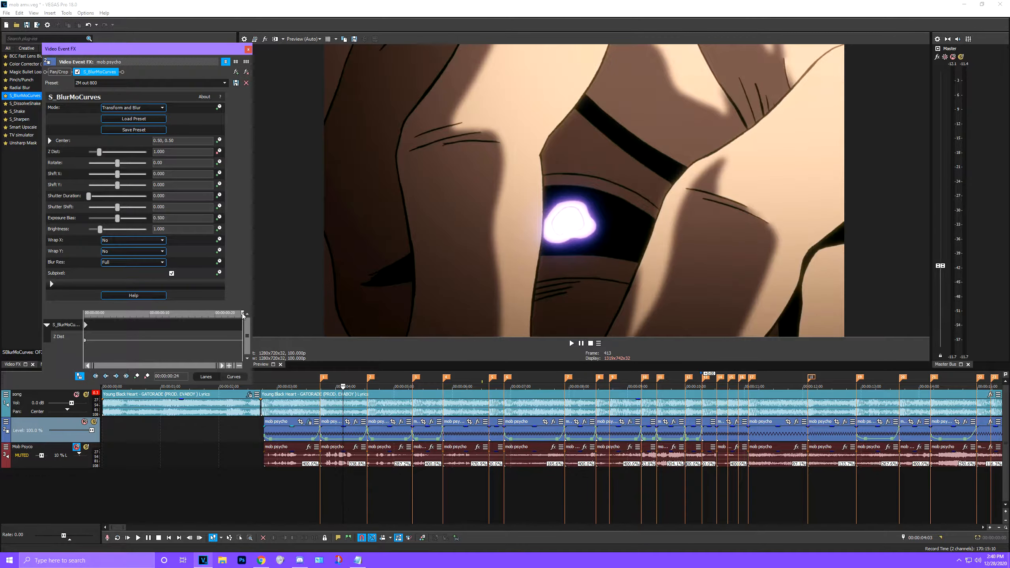
With the effect cursor synced to the timeline, add a Z Dist keyframe of 0.8 three frames after the clip's start
drag(242, 314, 83, 320)
click(81, 376)
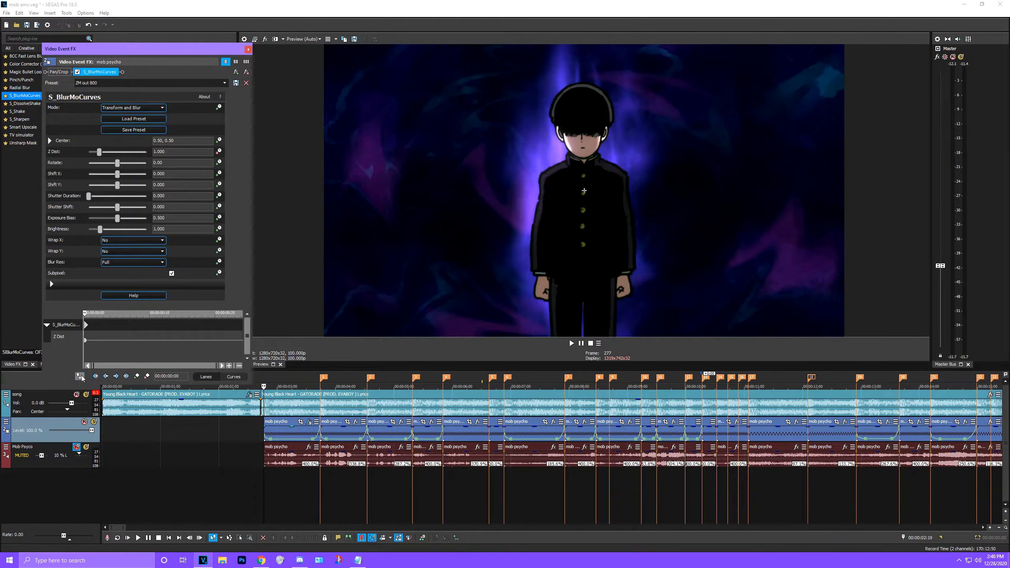
click(81, 377)
mouse_move(85, 316)
mouse_down()
mouse_move(241, 319)
mouse_move(85, 321)
mouse_up()
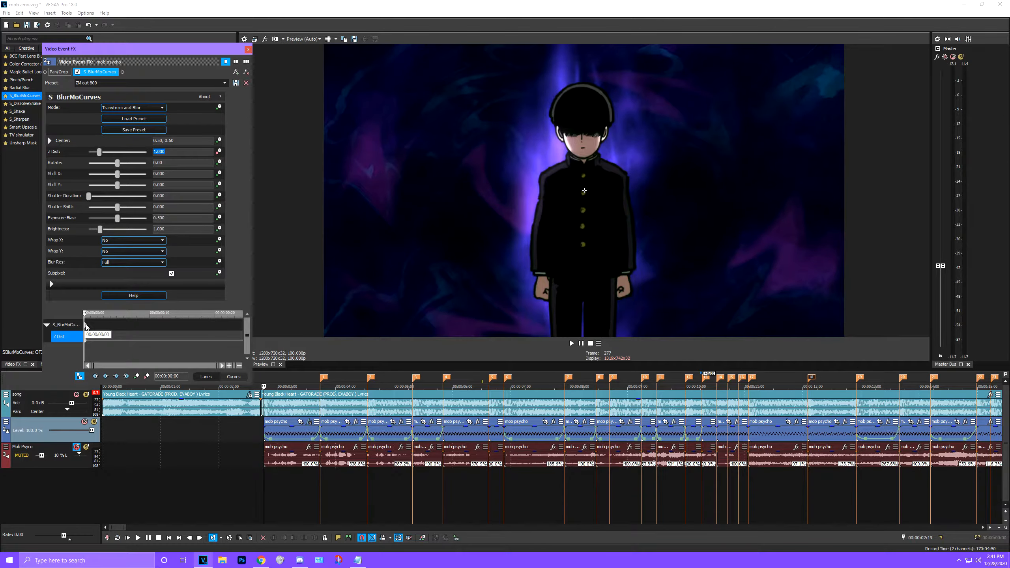
click(64, 325)
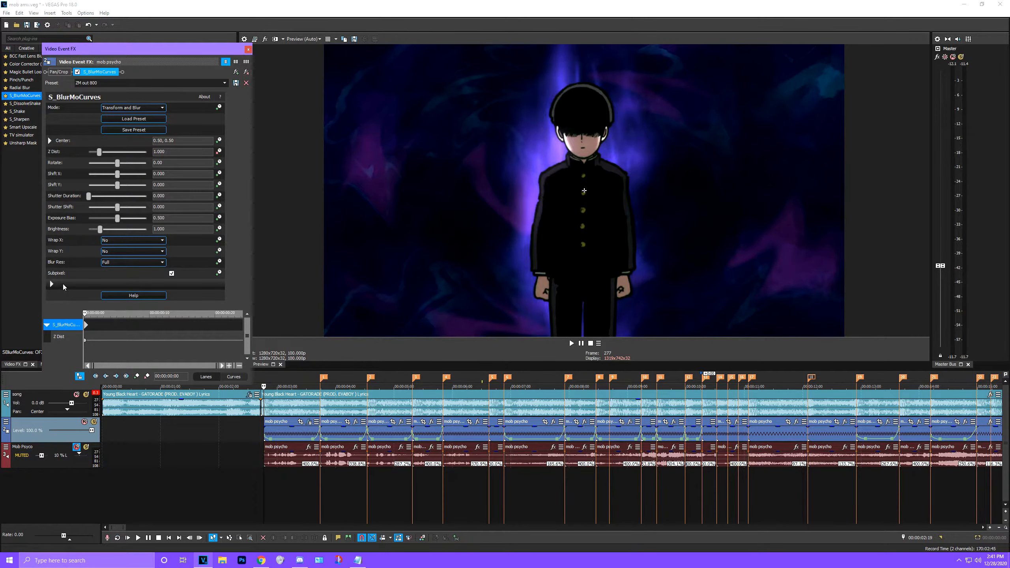
key(Right)
key(Right)
key(Right)
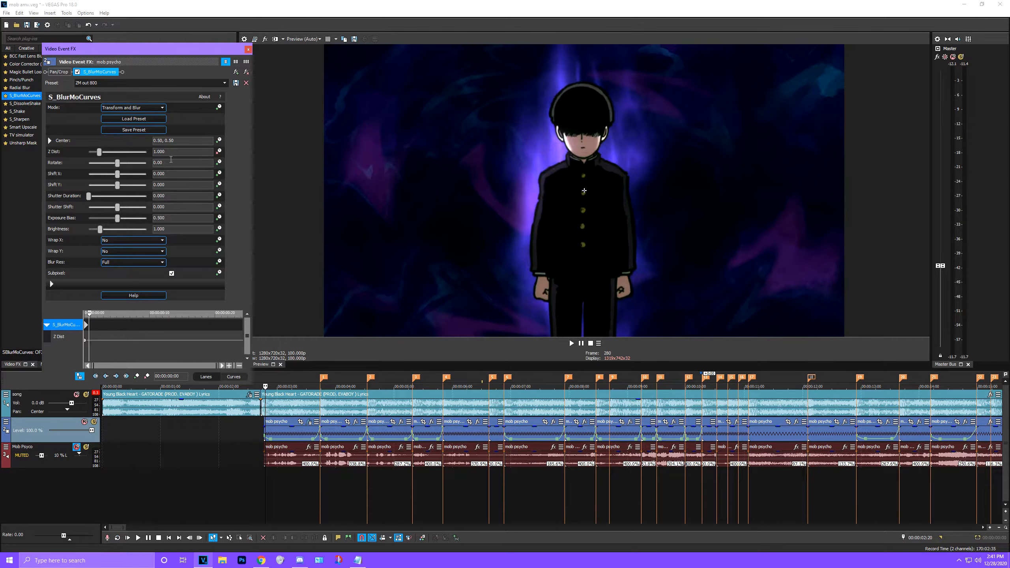
click(115, 156)
text(0.8)
key(Return)
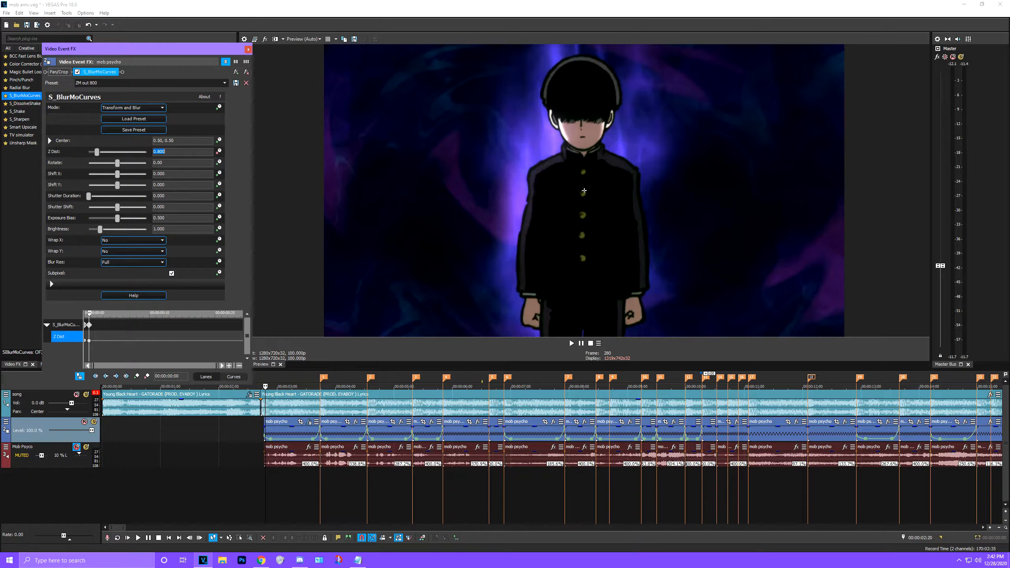
Add a Z Dist keyframe of 0.7 four frames after the 0.8 keyframe
click(90, 326)
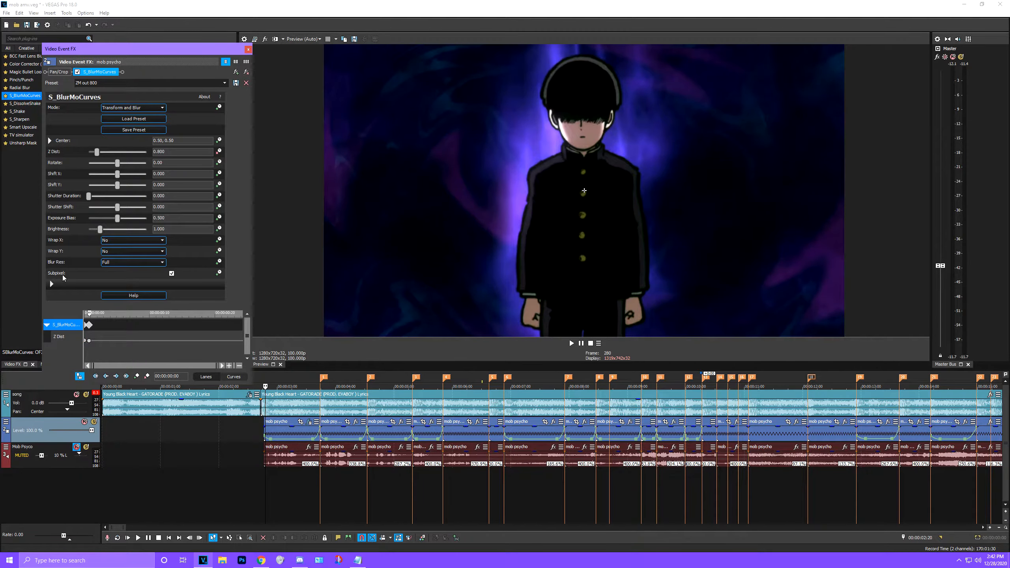
key(Right)
key(Right)
key(Right)
key(Right)
click(105, 154)
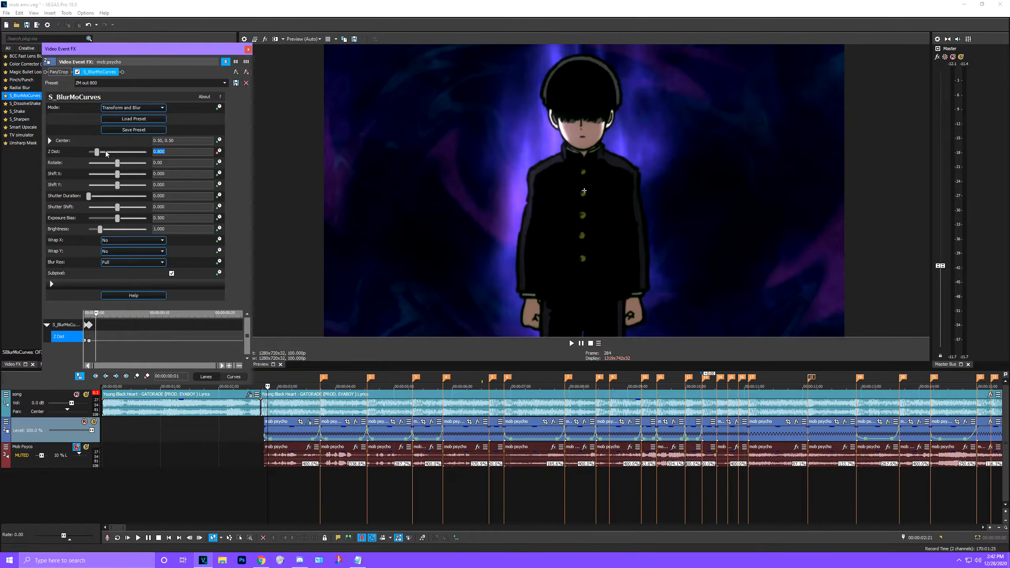
text(0.7)
key(Return)
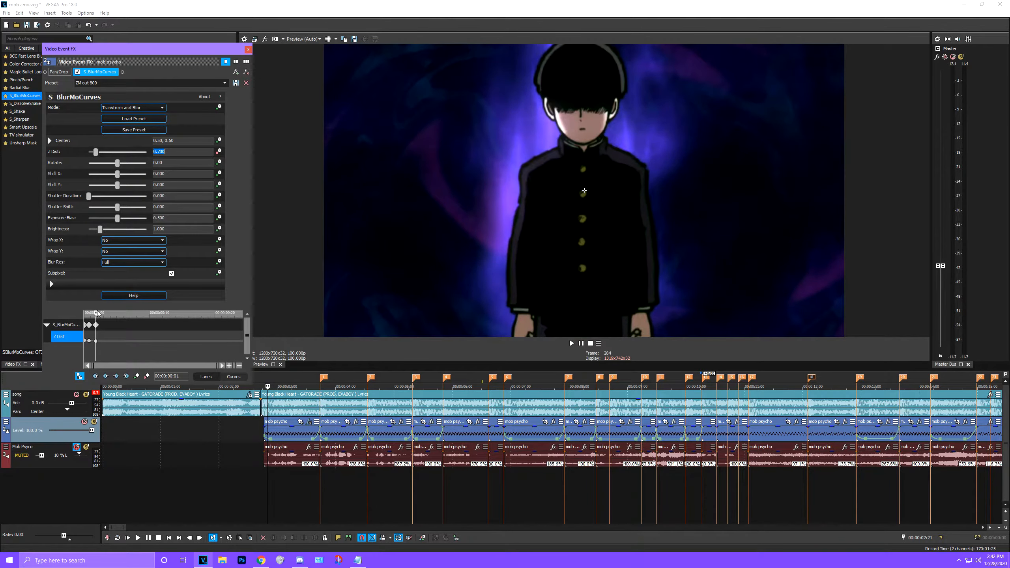
Add a Z Dist keyframe of 1 at the end of the first clip
key(space)
click(96, 151)
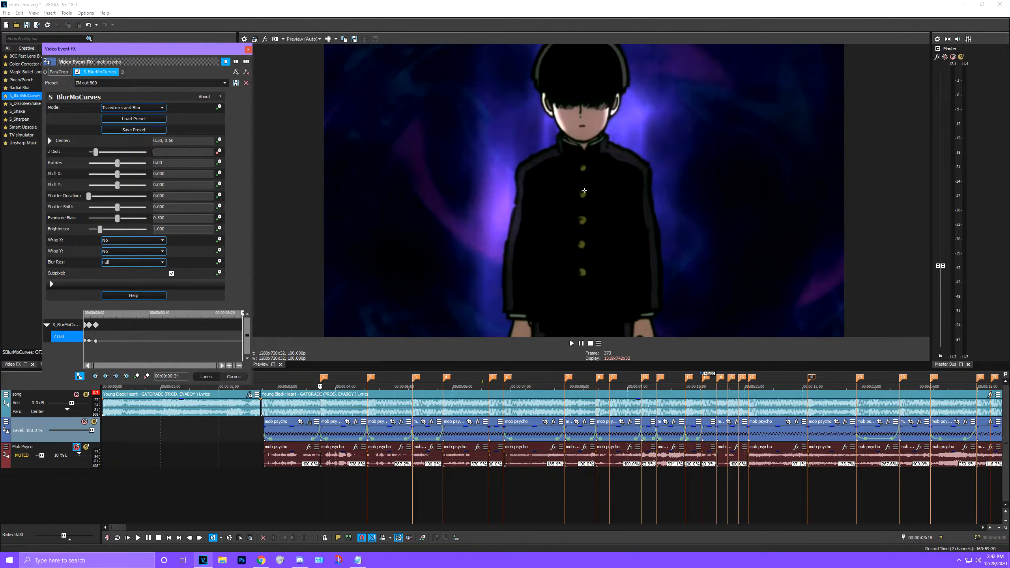
key(Return)
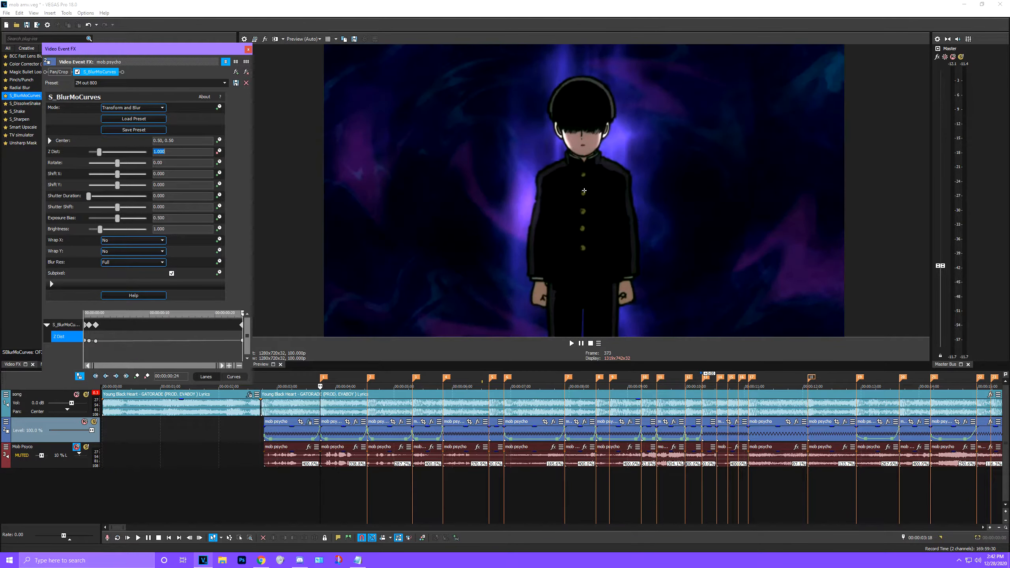
Add a Z Dist keyframe of 0.7 three frames before the clip's final keyframe
click(241, 324)
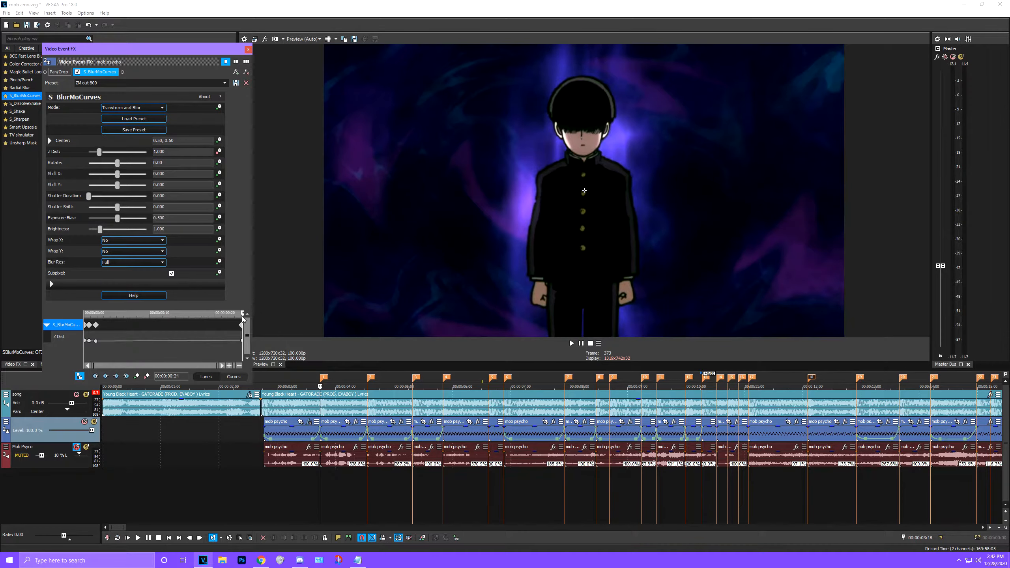
key(Left)
key(Left)
key(Left)
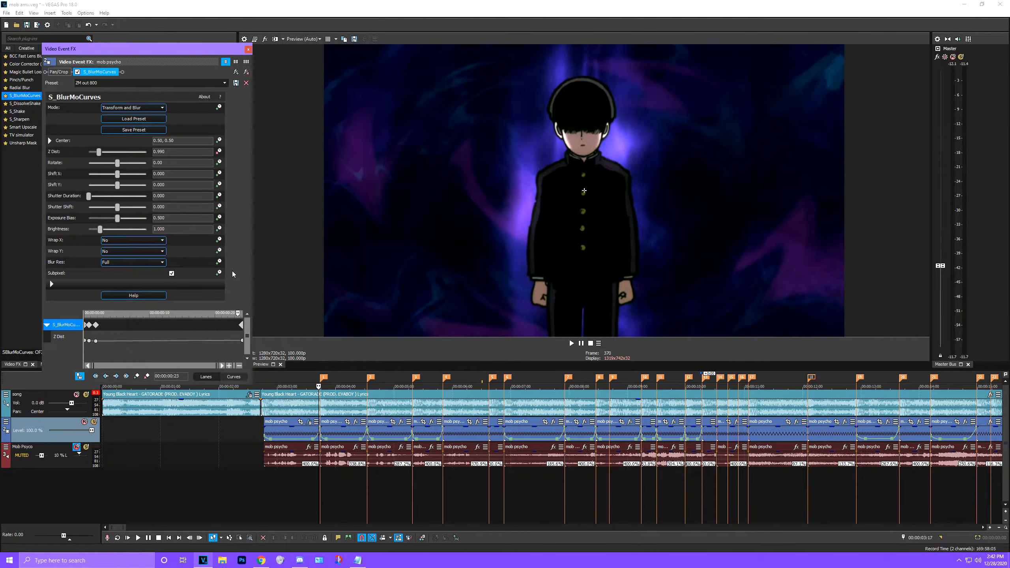
click(173, 154)
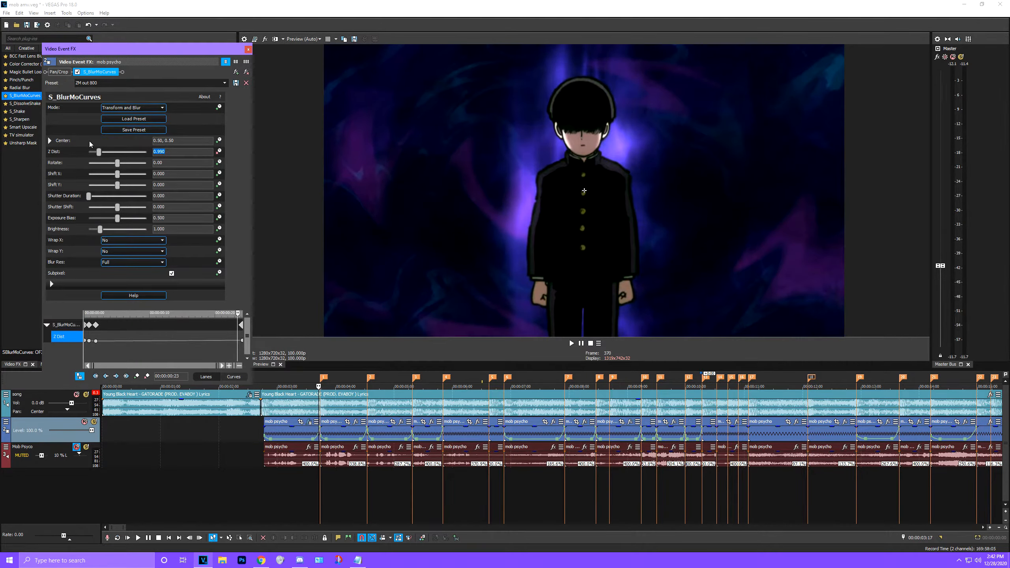
text(0.7)
key(Return)
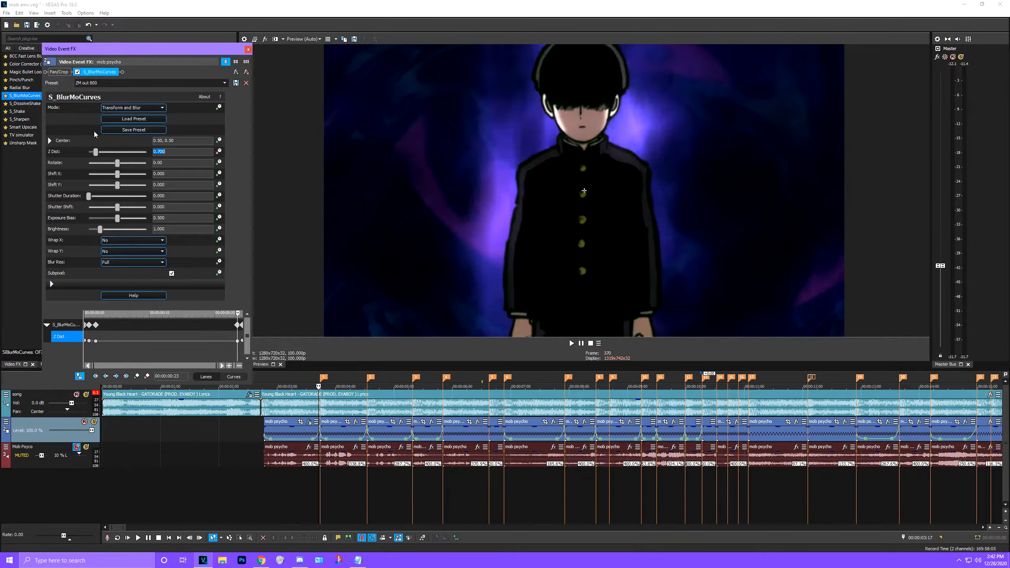
Add a Z Dist keyframe of 0.65 four frames before the 0.7 keyframe near the first clip's end
click(241, 326)
key(Left)
key(Left)
key(Left)
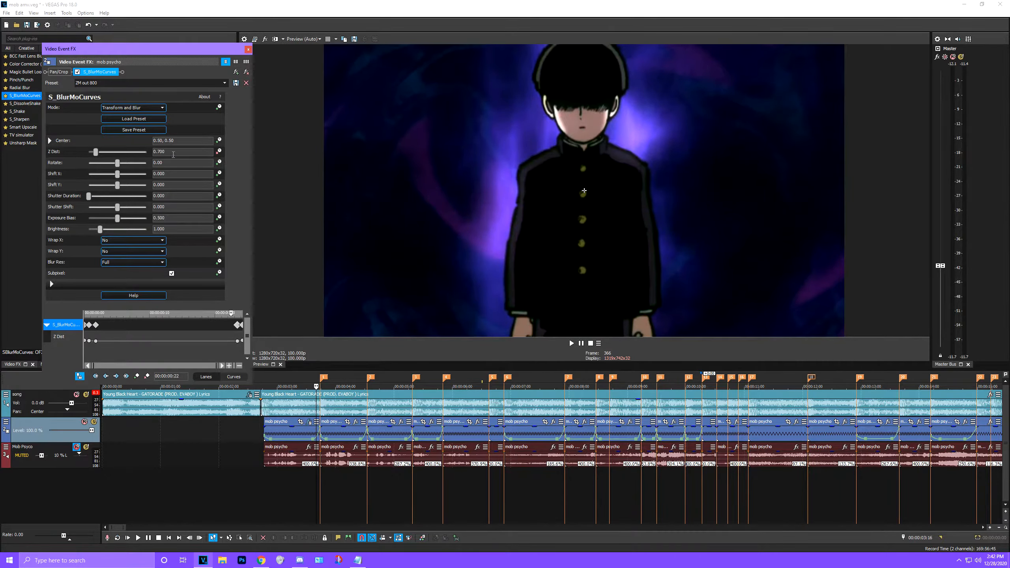
click(94, 151)
text(0.)
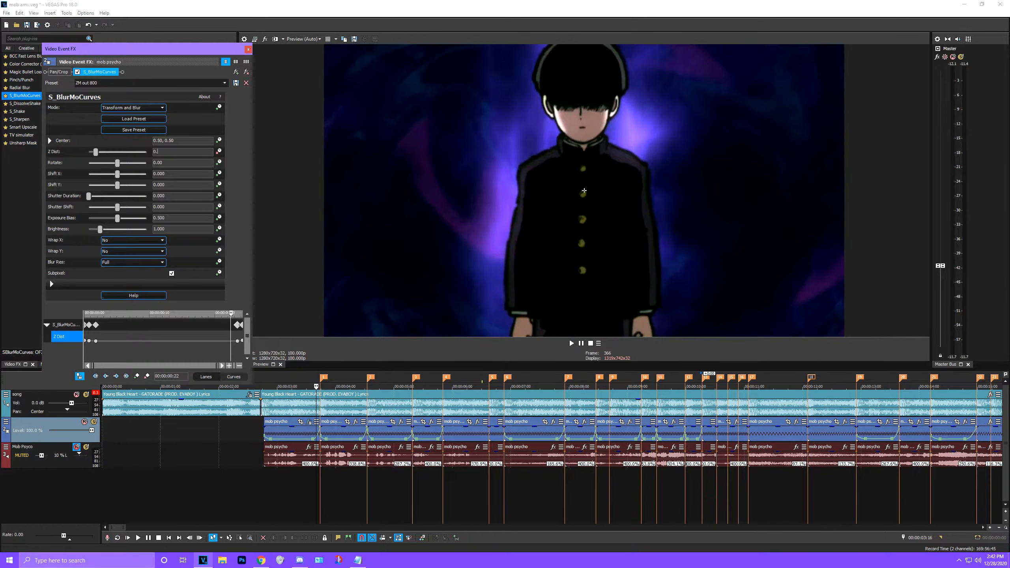
text(650)
key(Return)
Set the first Z Dist keyframe's interpolation to Fast Fade
mouse_move(231, 314)
mouse_down()
mouse_move(98, 314)
mouse_move(110, 315)
mouse_up()
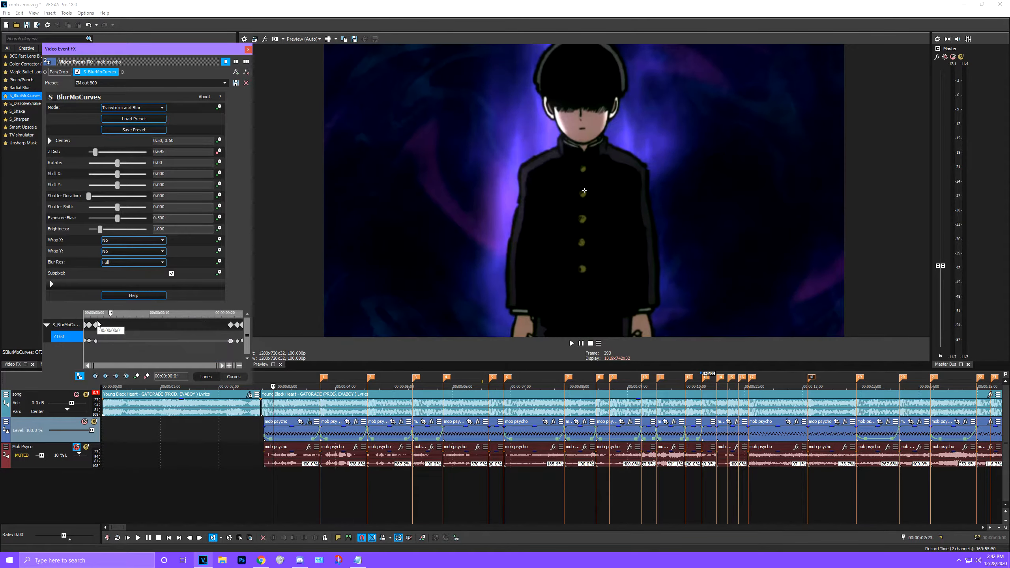
click(85, 341)
right_click(85, 340)
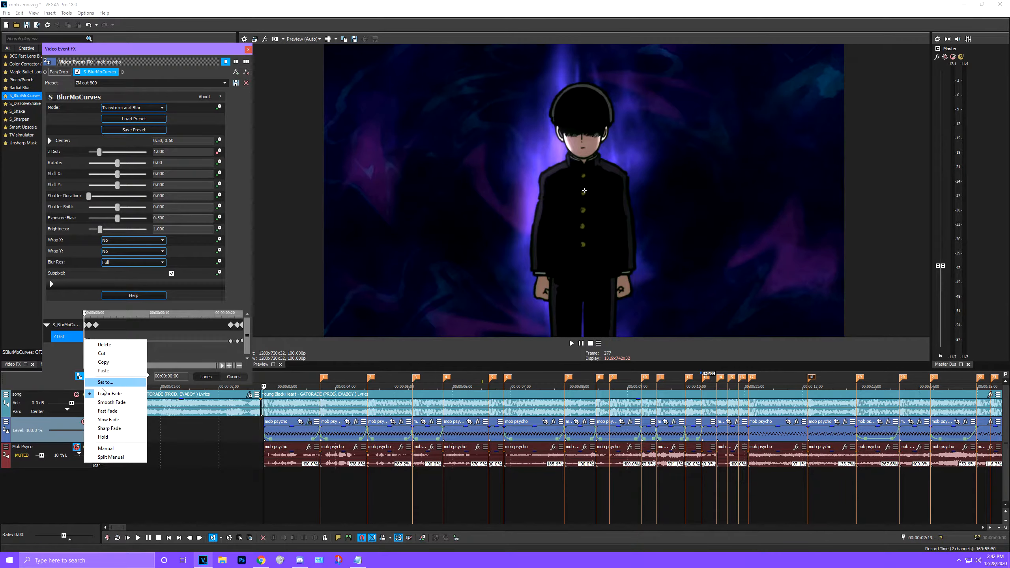
click(122, 325)
click(85, 341)
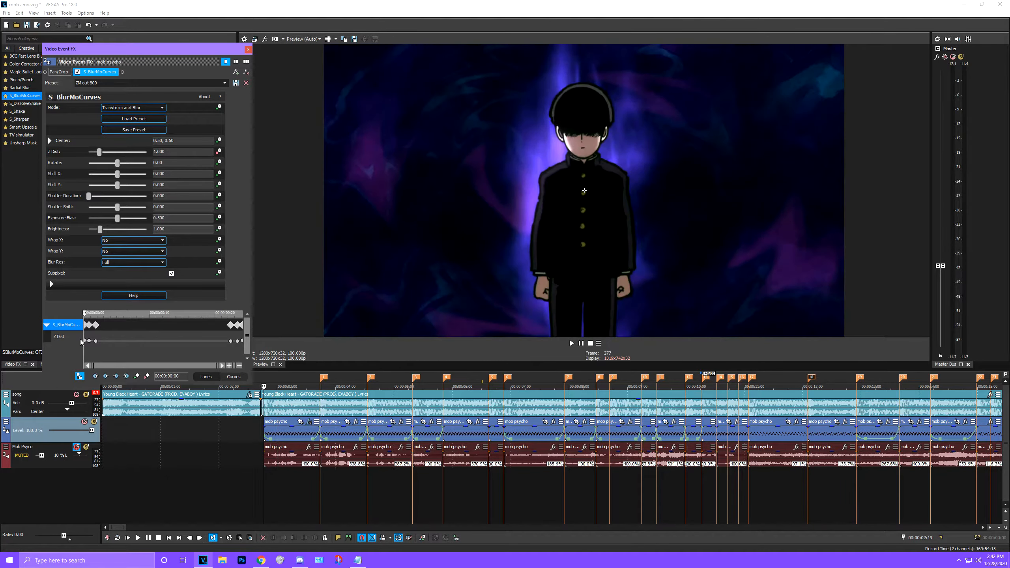
right_click(85, 341)
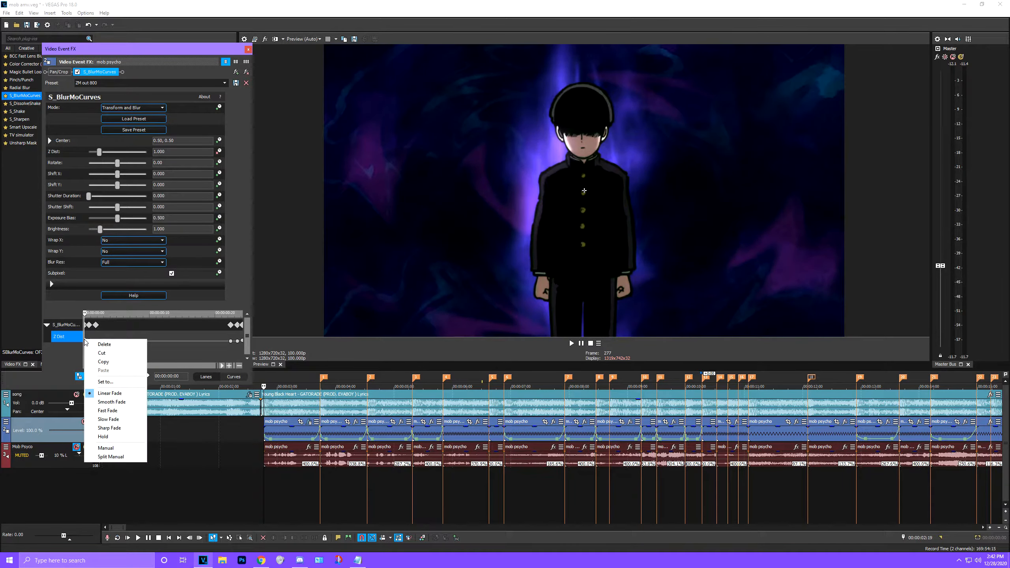
click(117, 415)
Set the second Z Dist keyframe to Smooth Fade and the third one to Fast Fade
click(89, 341)
right_click(89, 341)
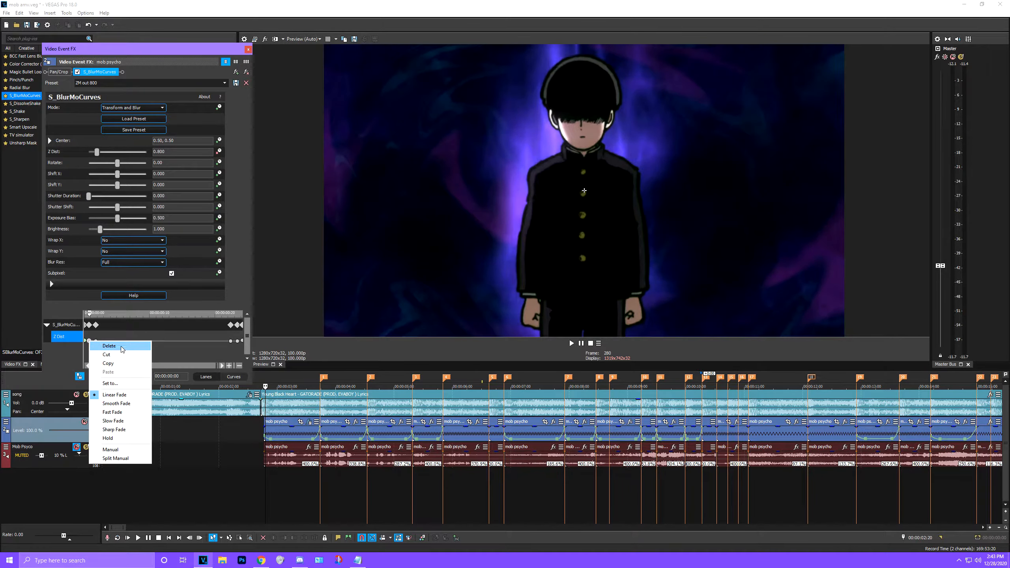
click(116, 403)
click(96, 341)
right_click(96, 341)
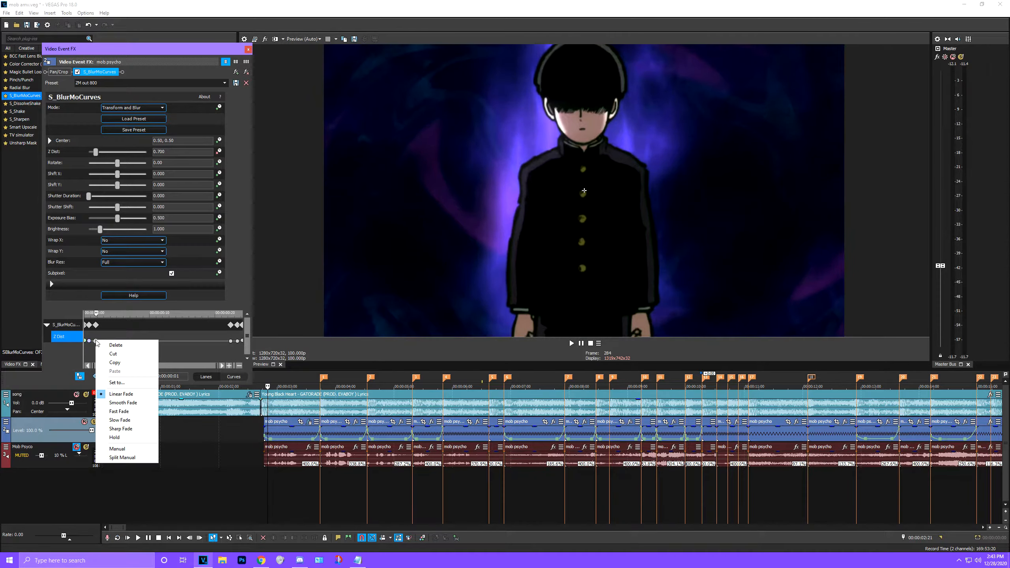
click(119, 412)
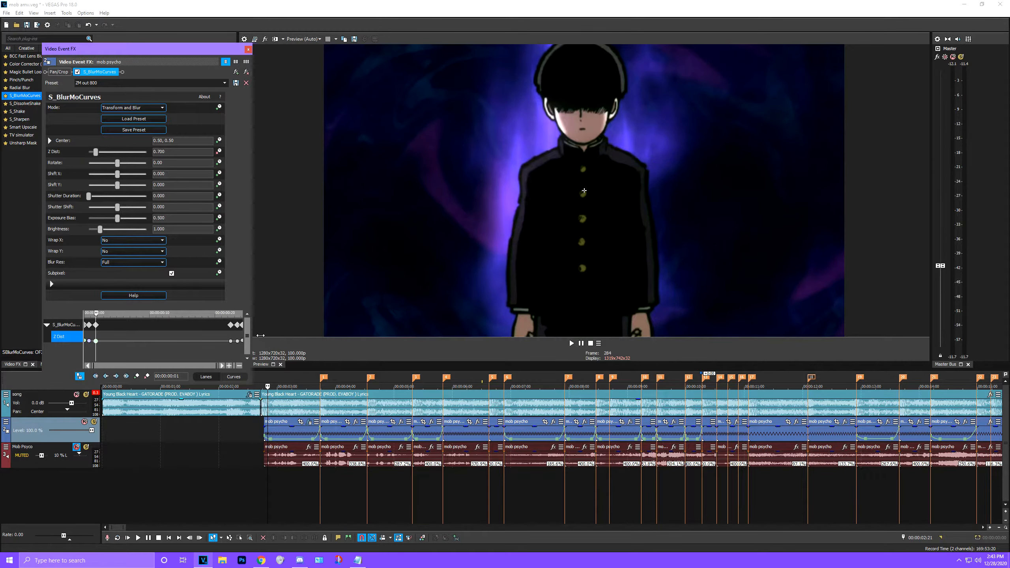
Set the last three Z Dist keyframes to Slow Fade, Smooth Fade and Slow Fade, in that order
click(231, 341)
right_click(232, 341)
click(258, 418)
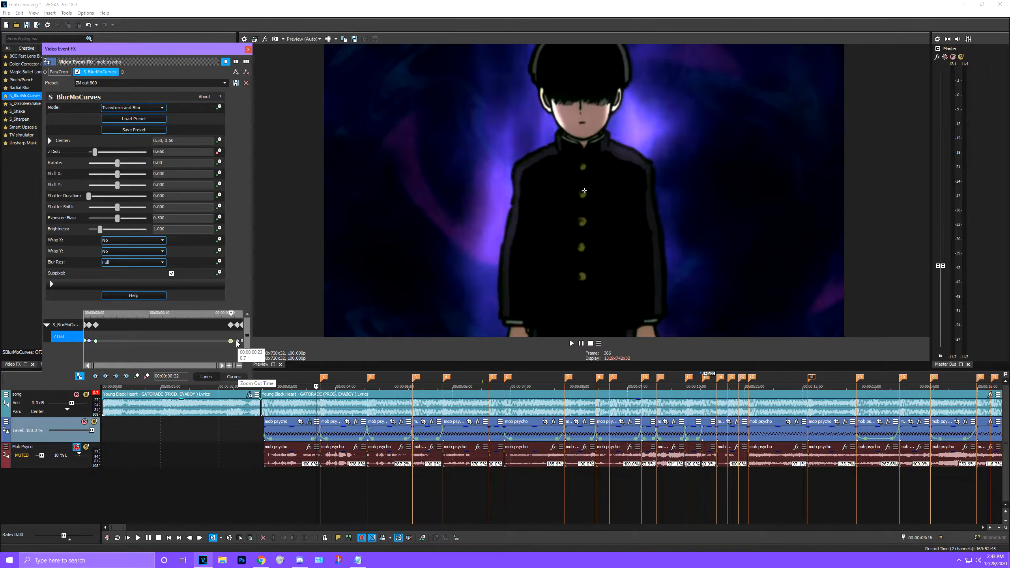
click(237, 341)
right_click(238, 342)
click(262, 414)
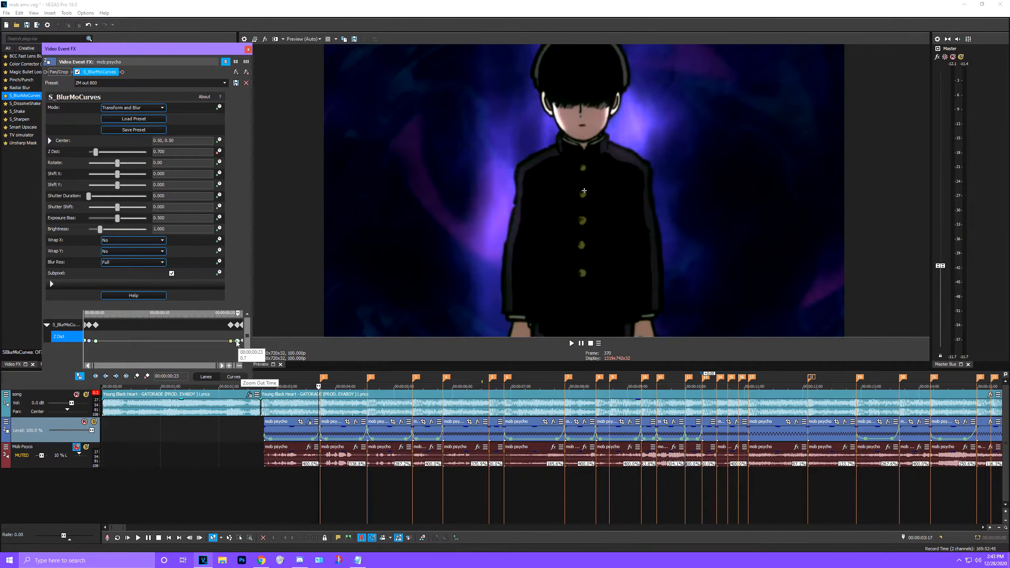
right_click(237, 341)
click(263, 408)
click(242, 341)
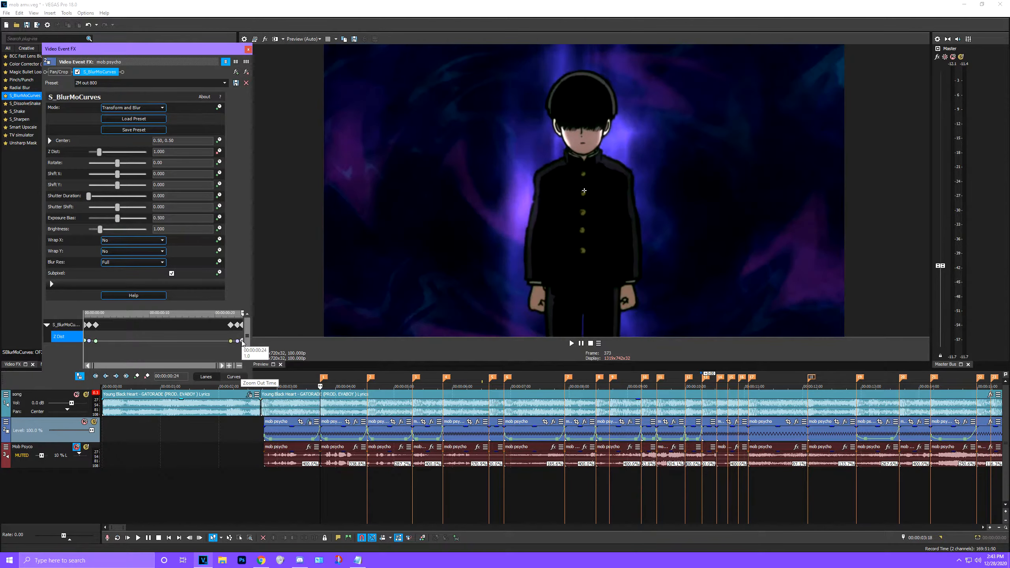
right_click(242, 341)
click(270, 421)
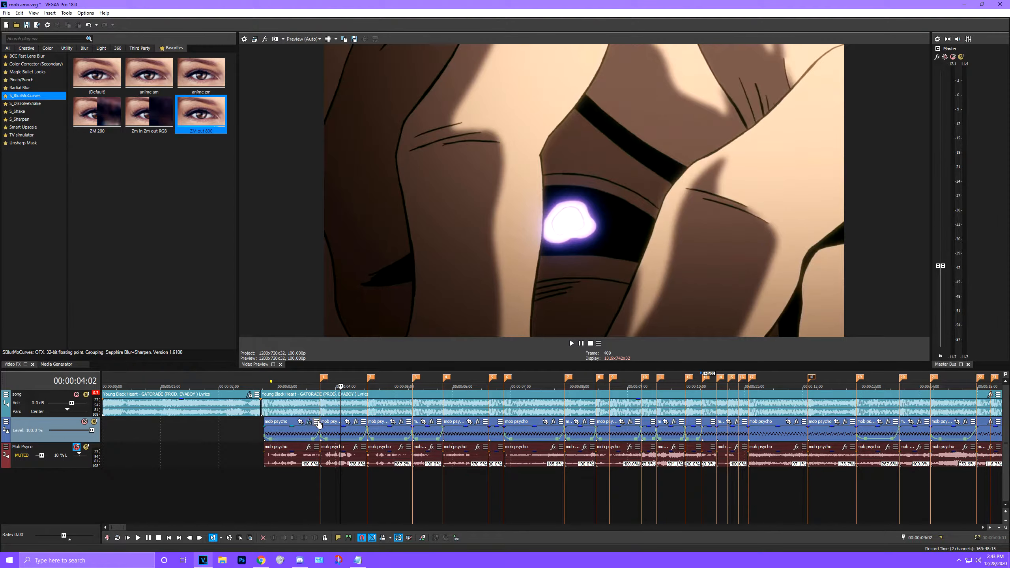
Reopen the first clip's S_BlurMoCurves effect, bring its last three keyframes close to the first three and copy all six
click(309, 421)
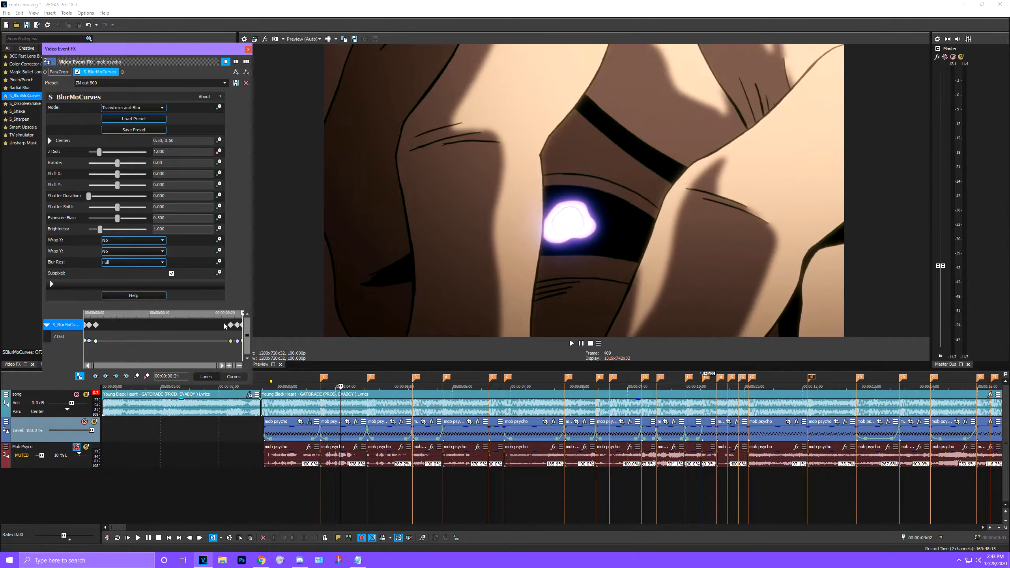
drag(225, 327, 108, 327)
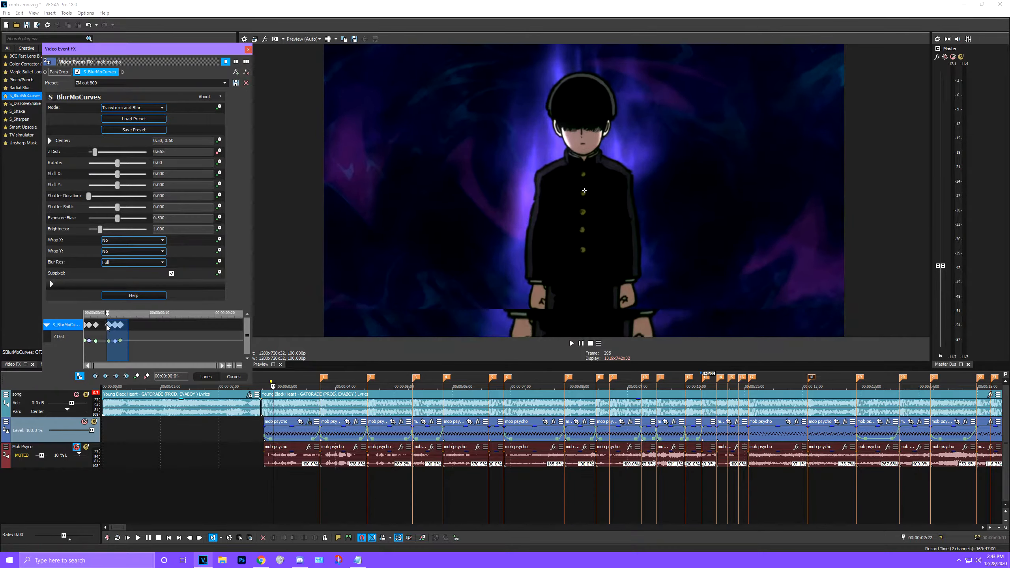
click(120, 327)
right_click(120, 327)
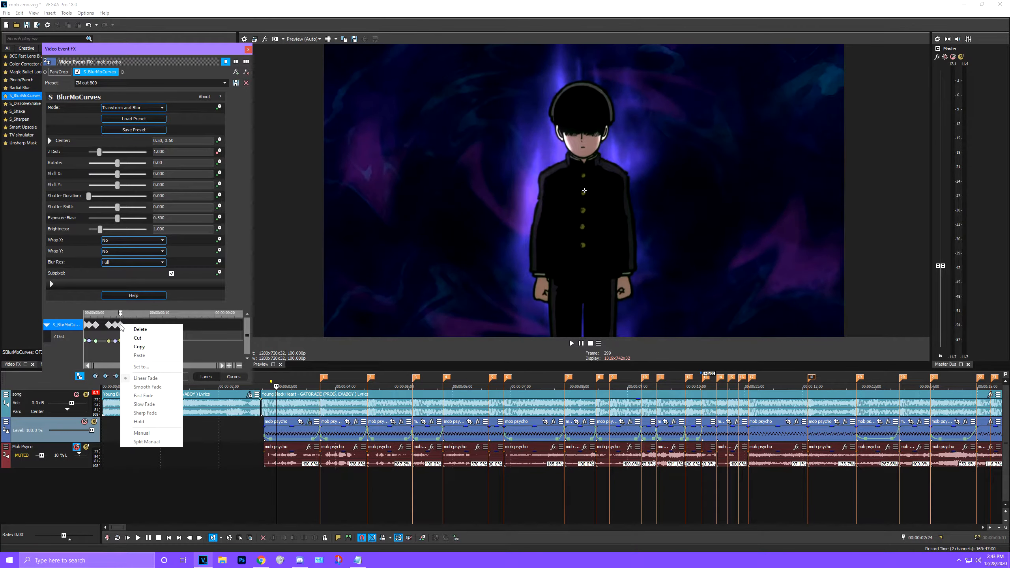
click(143, 348)
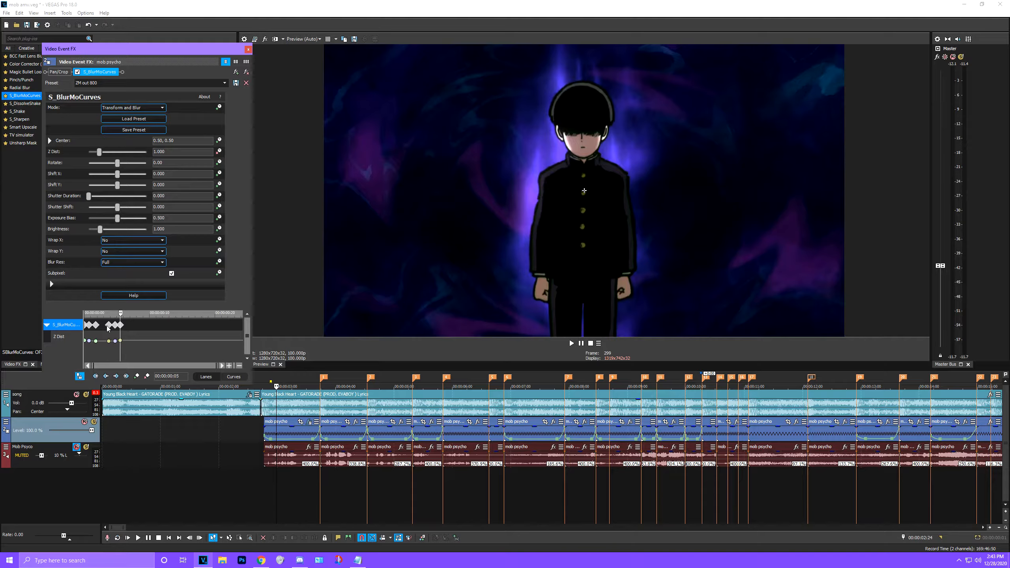
drag(101, 327, 132, 328)
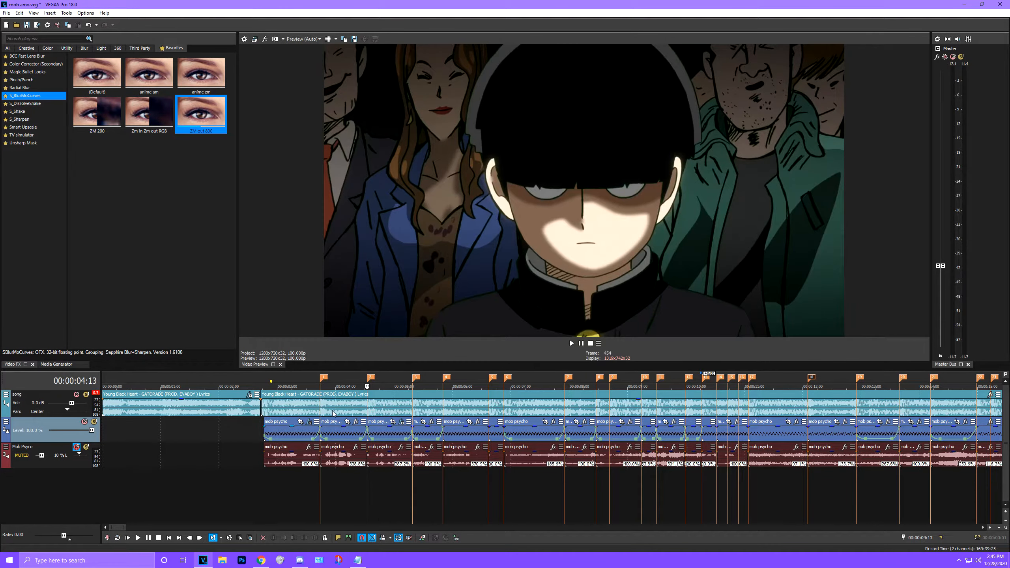
Paste the copied keyframes into the third clip's S_BlurMoCurves effect and move the last three to the clip's end
click(401, 421)
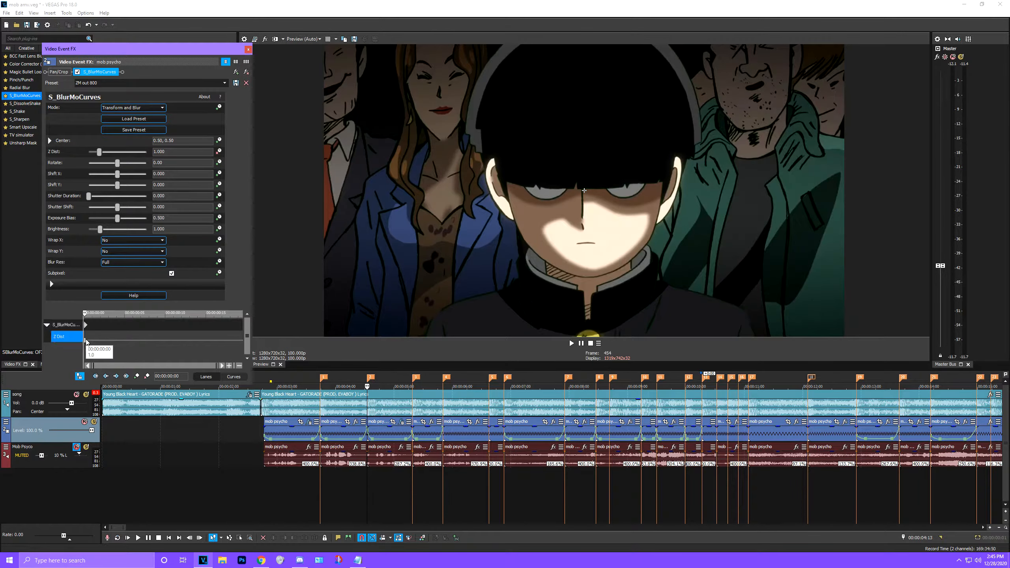
right_click(90, 345)
click(107, 374)
drag(108, 327, 243, 326)
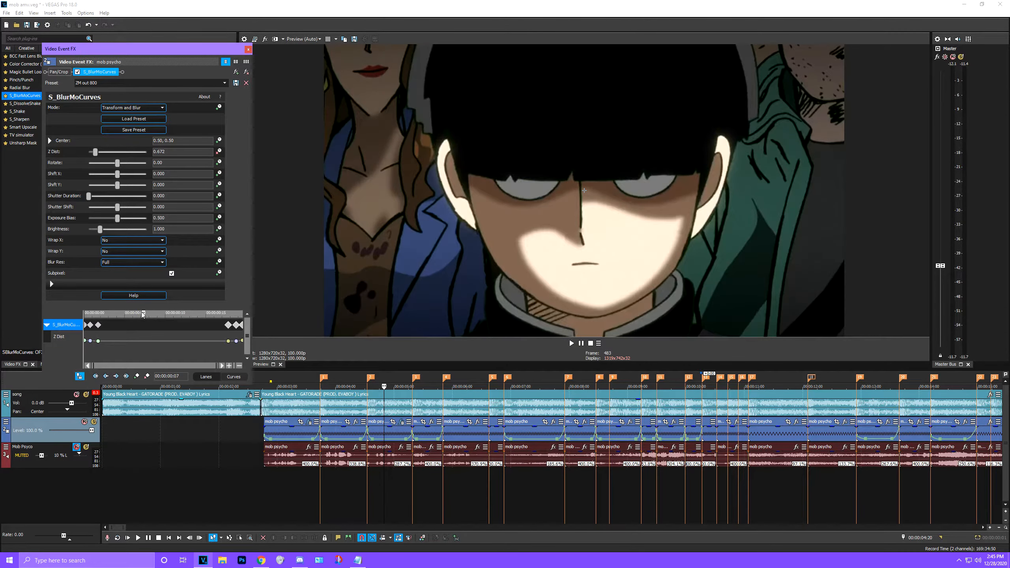
drag(143, 324, 259, 311)
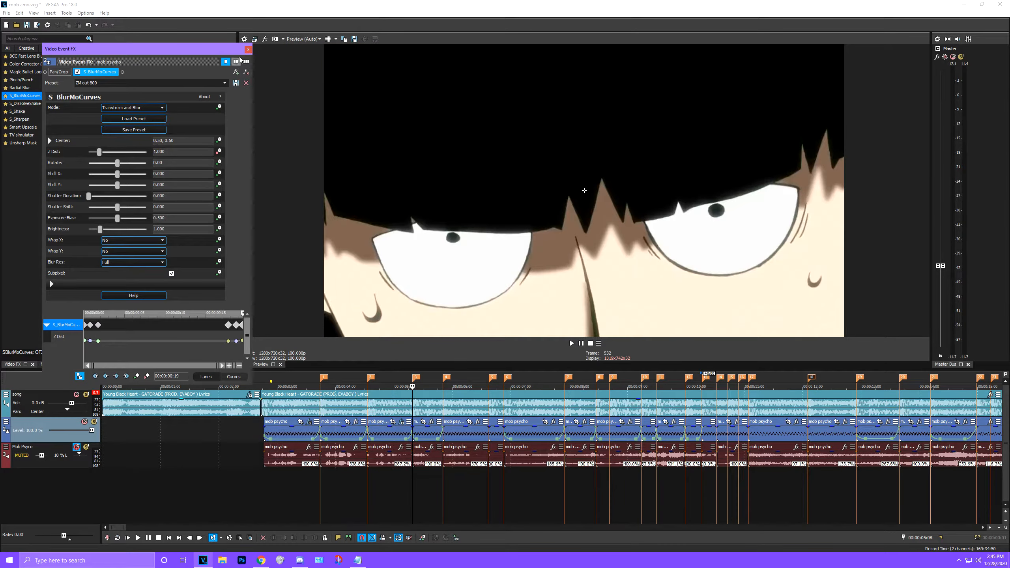
click(248, 49)
Apply the S_BlurMoCurves preset ZM 200 to the second clip and enable keyframing for its Z Dist
scroll(402, 416, down, 3)
scroll(204, 440, up, 2)
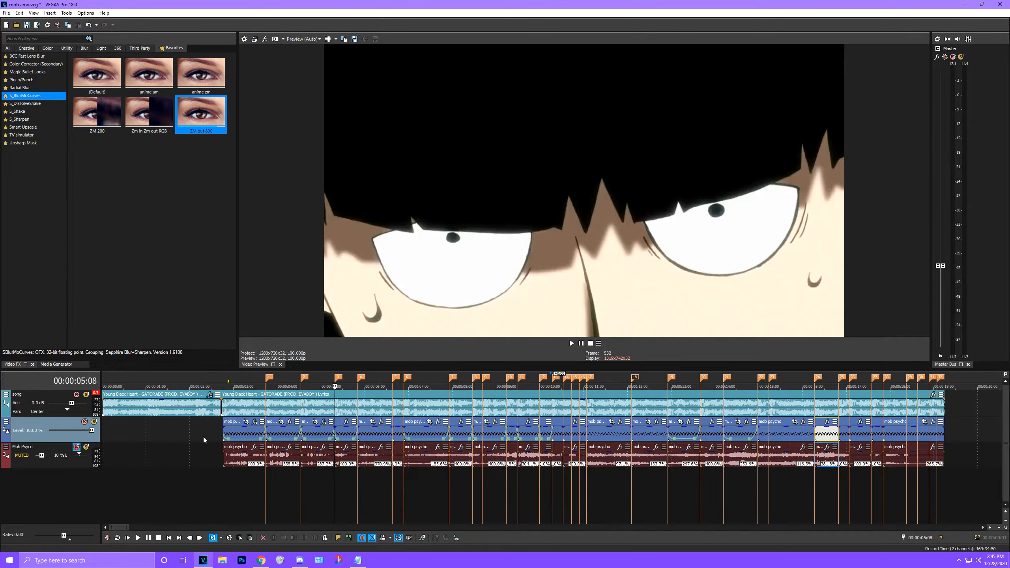
scroll(305, 433, down, 1)
scroll(305, 433, up, 1)
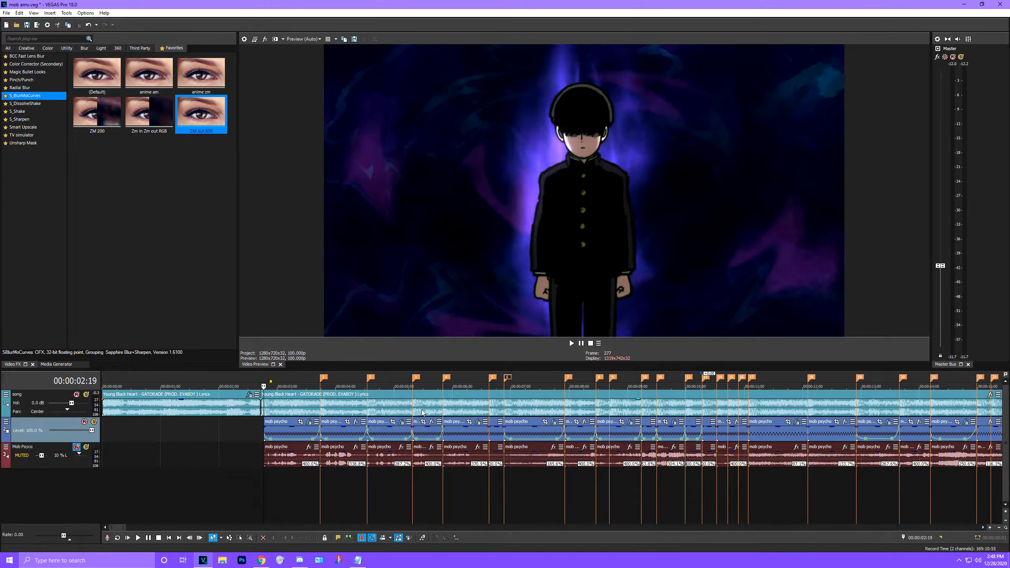
scroll(422, 413, up, 1)
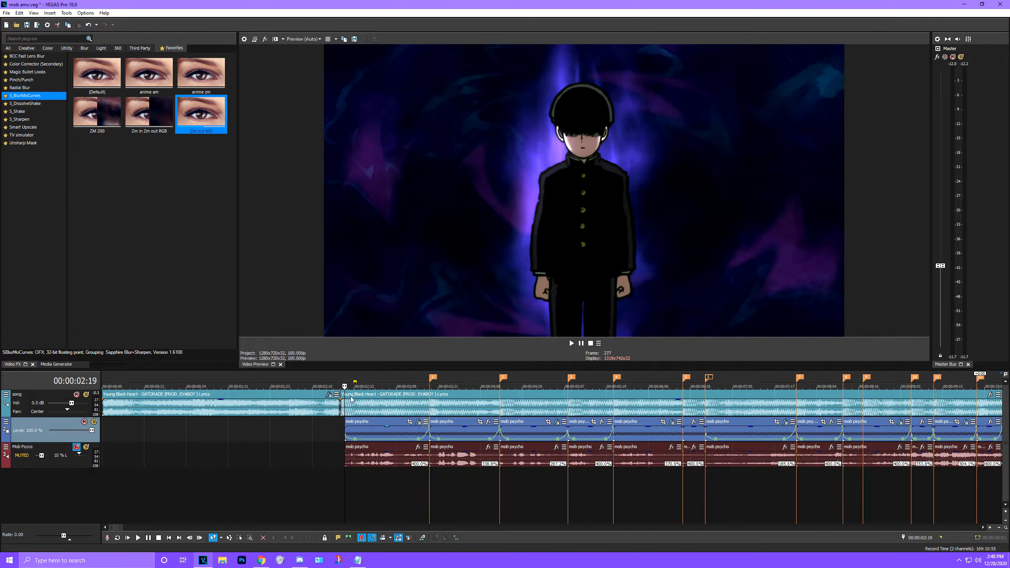
click(462, 427)
drag(97, 113, 452, 430)
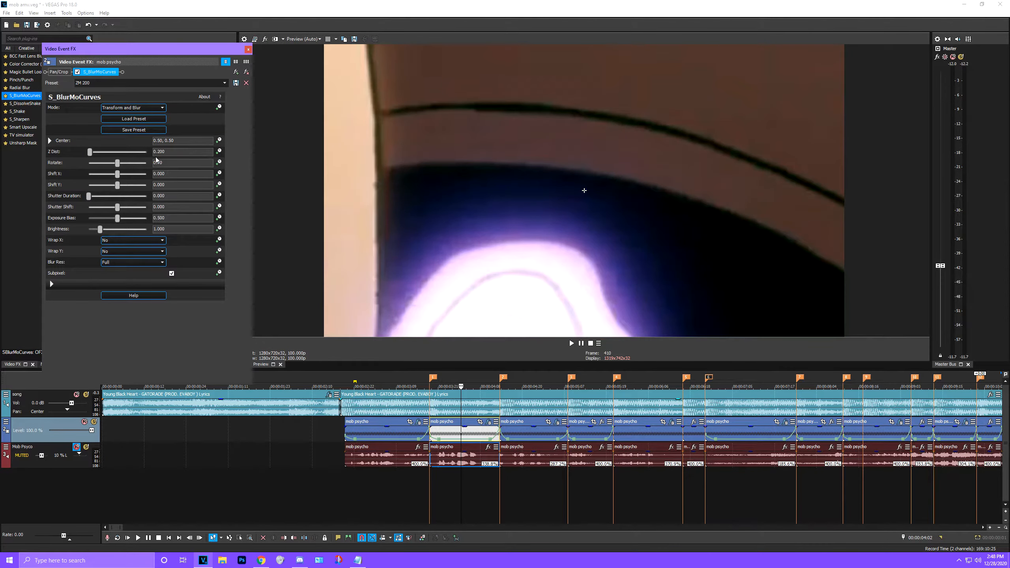
click(219, 151)
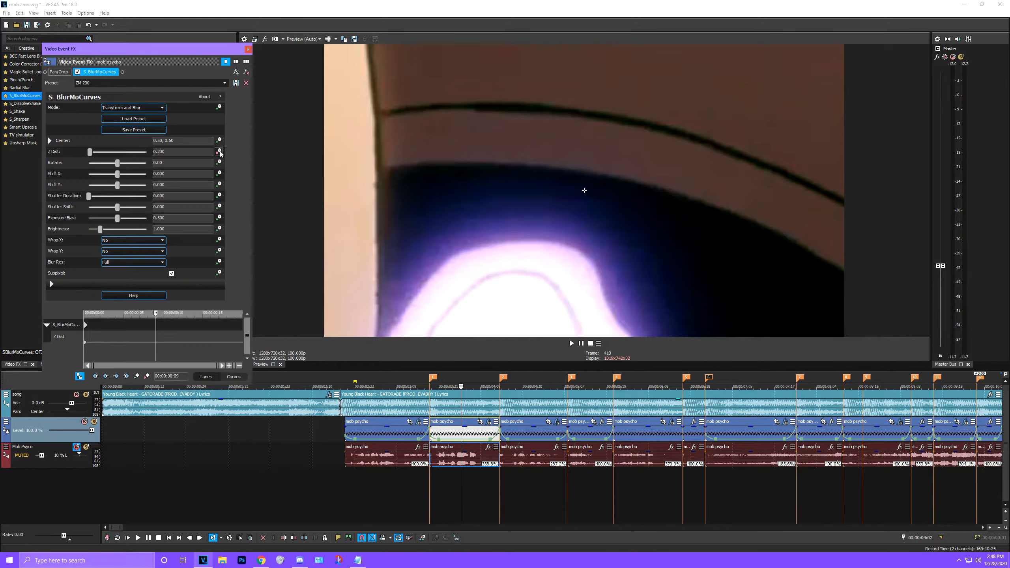
Add a Z Dist keyframe of 0.8 two frames after the second clip's start
click(85, 327)
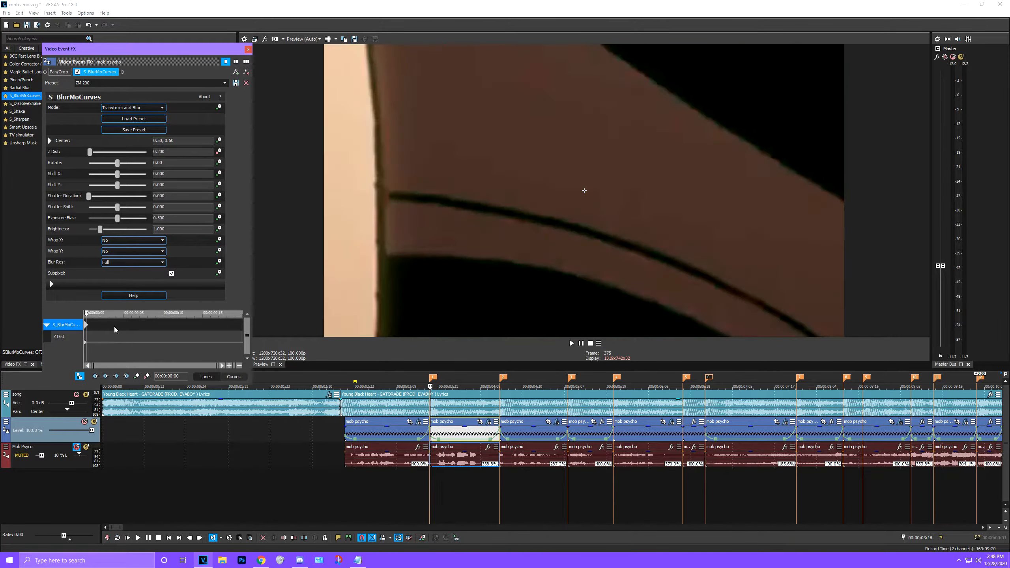
key(Right)
key(Right)
drag(176, 151, 125, 148)
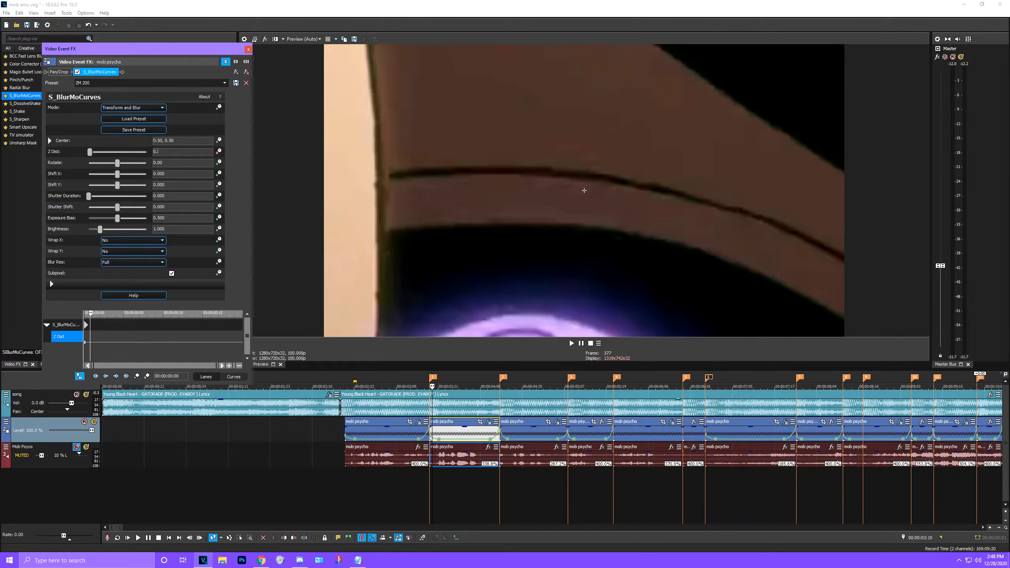
text(0.8)
key(Return)
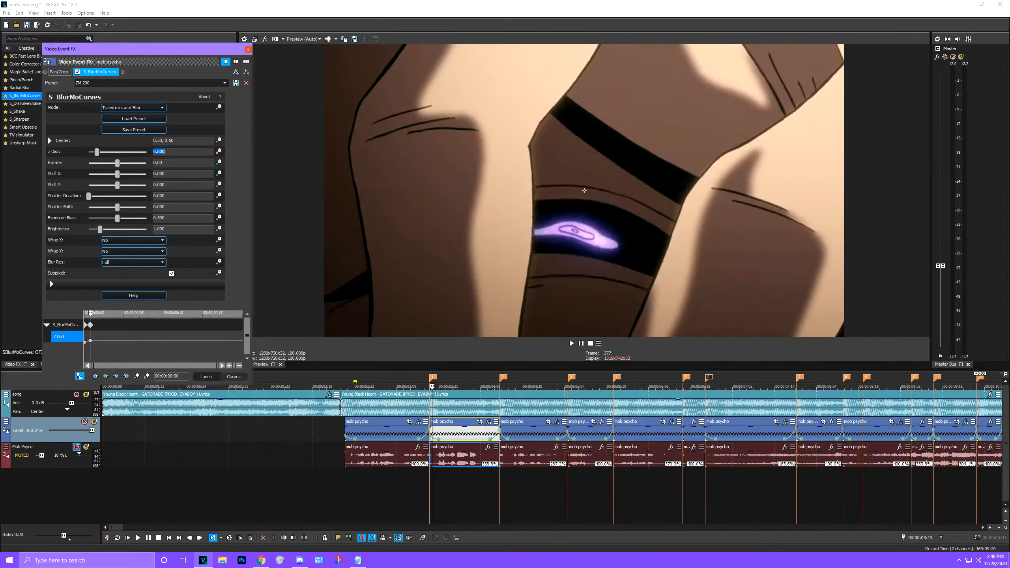
Add a Z Dist keyframe of 0.96 four frames after the 0.8 keyframe
click(91, 326)
key(Right)
key(Right)
key(Right)
key(Right)
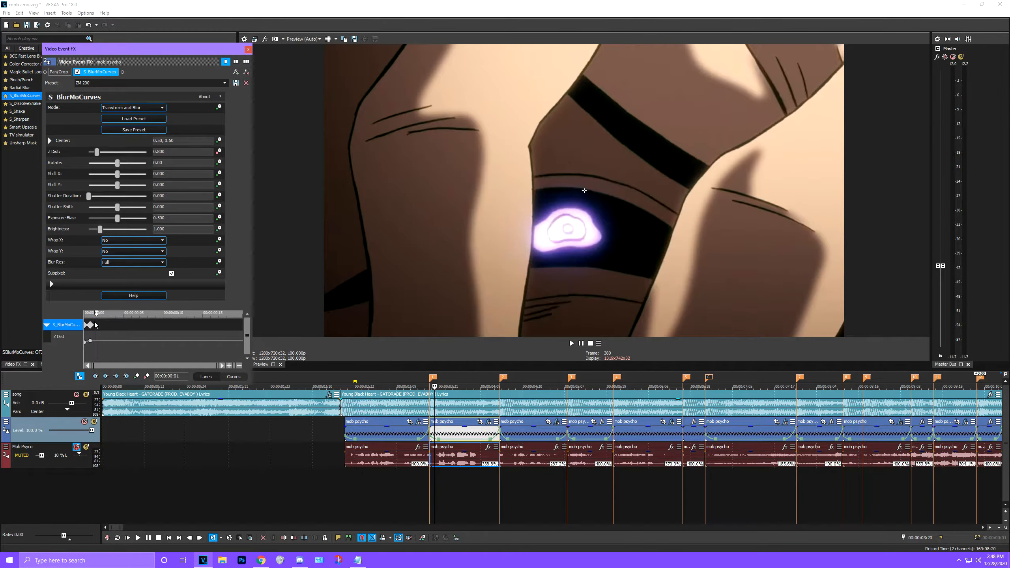
drag(177, 148, 145, 149)
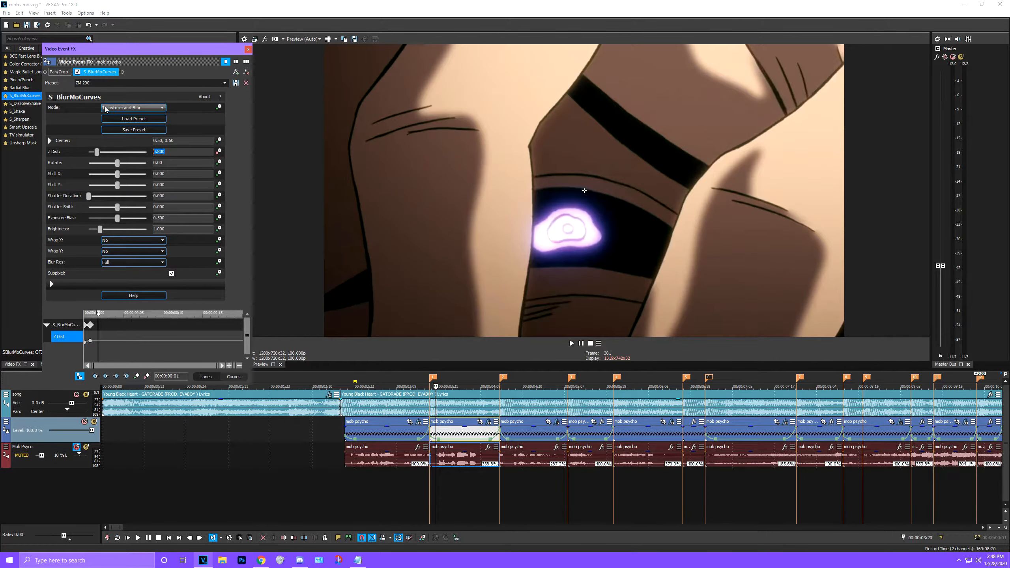
text(0.96)
key(Return)
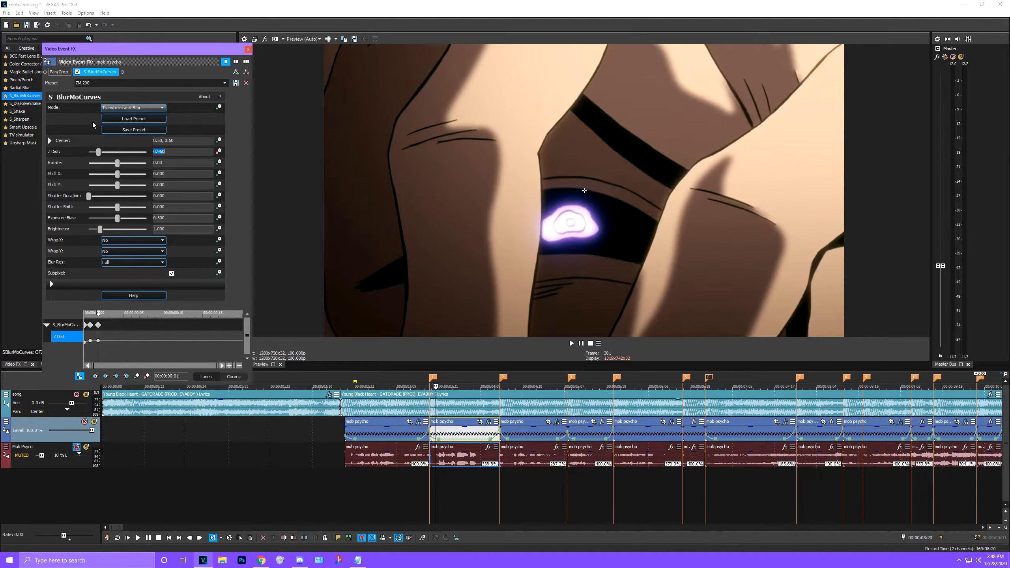
Add a Z Dist keyframe of 0.2 at the end of the second clip
drag(99, 316, 240, 313)
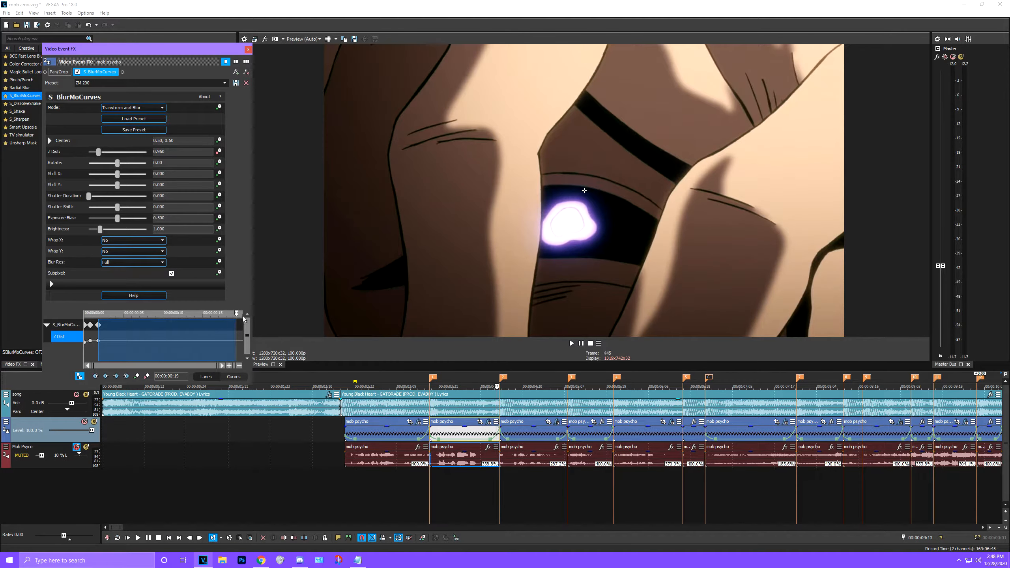
double_click(167, 152)
text(0)
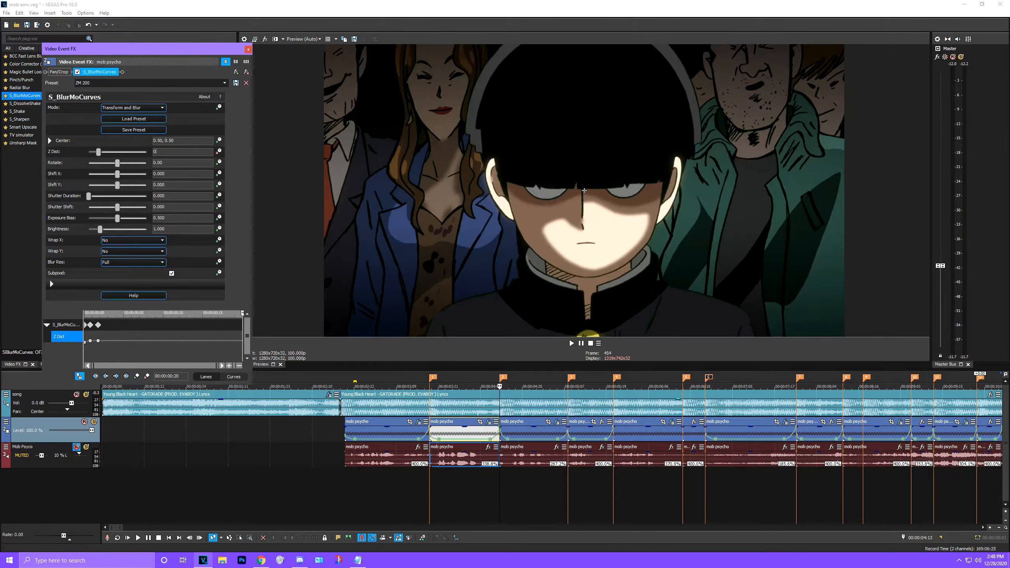
text(.2)
key(Return)
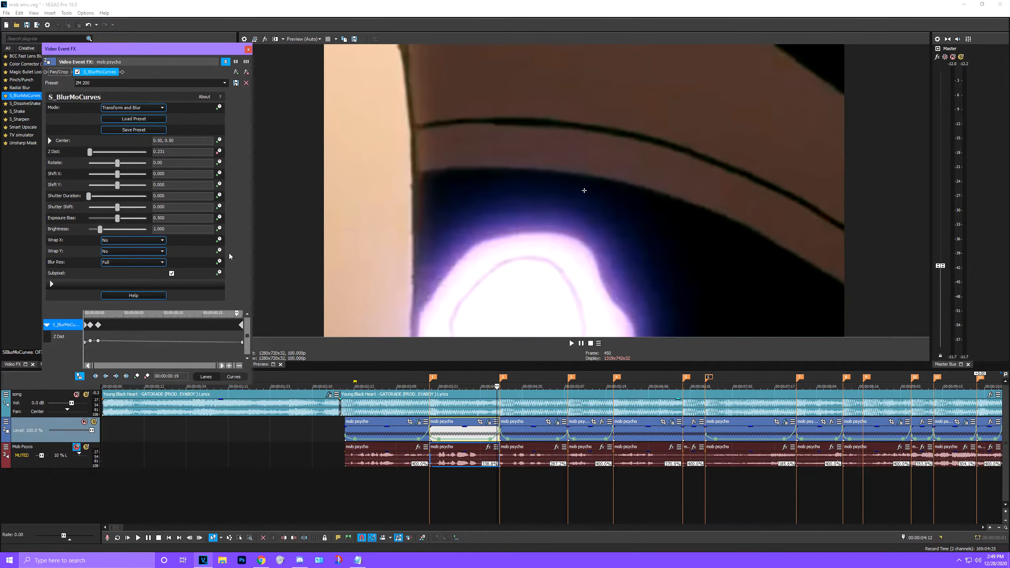
Add a Z Dist keyframe of 0.9 four frames before the second clip's end and one of 1 four frames earlier
click(60, 151)
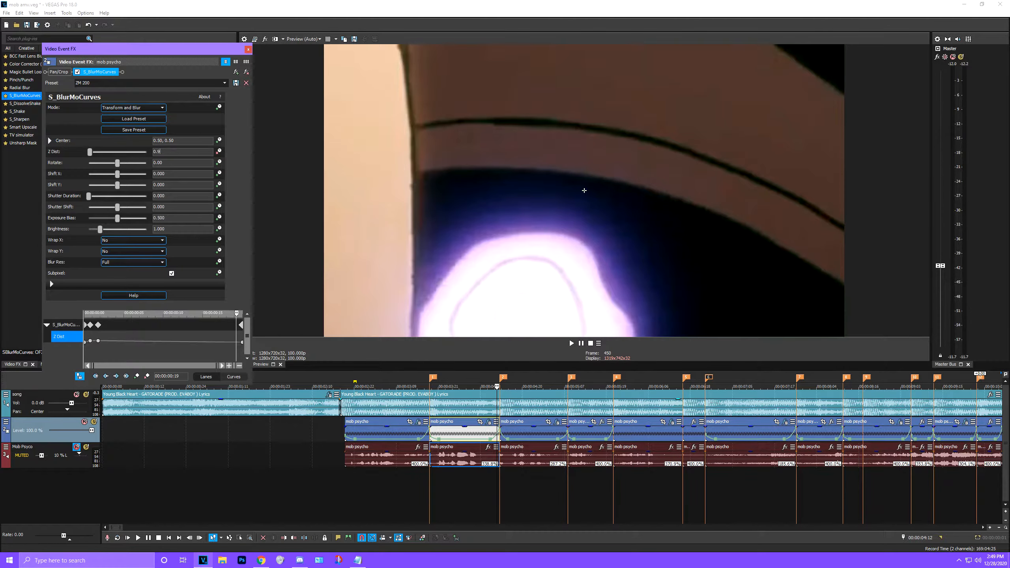
key(Return)
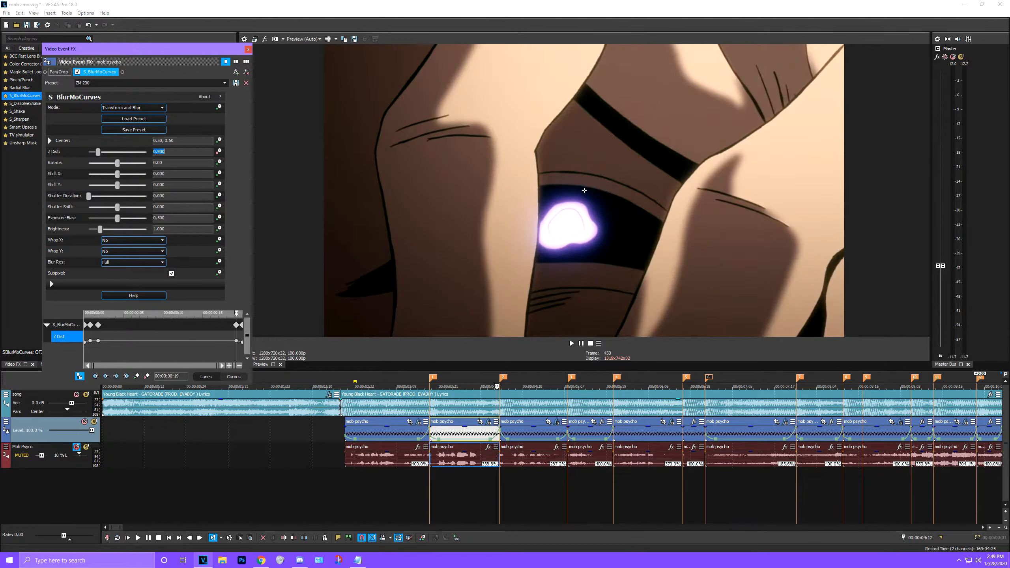
click(238, 326)
key(Left)
key(Left)
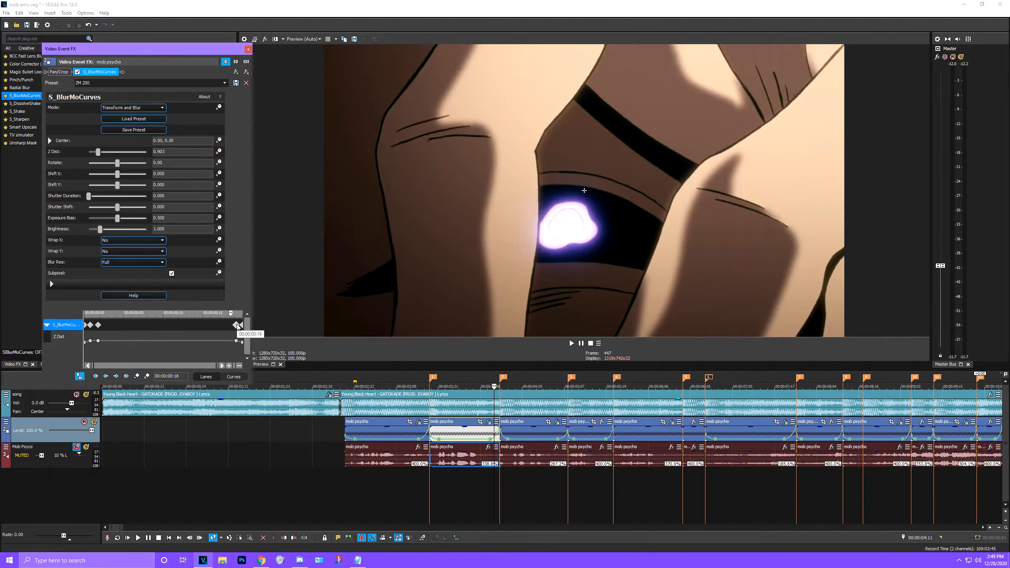
key(Left)
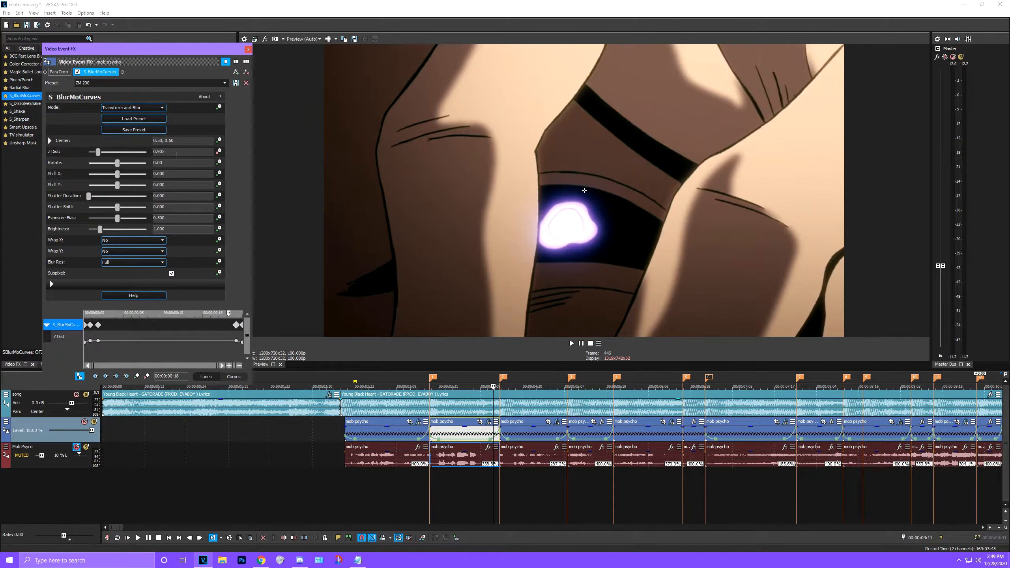
double_click(175, 151)
text(1)
key(Return)
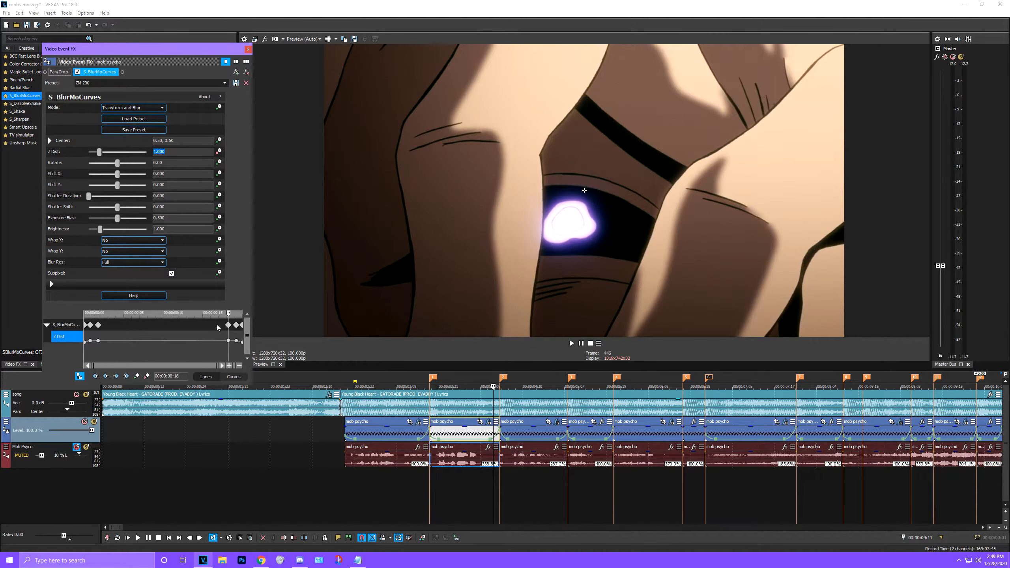
Set the second clip's first Z Dist keyframe to Fast Fade and its second one to Smooth Fade
drag(229, 314, 85, 314)
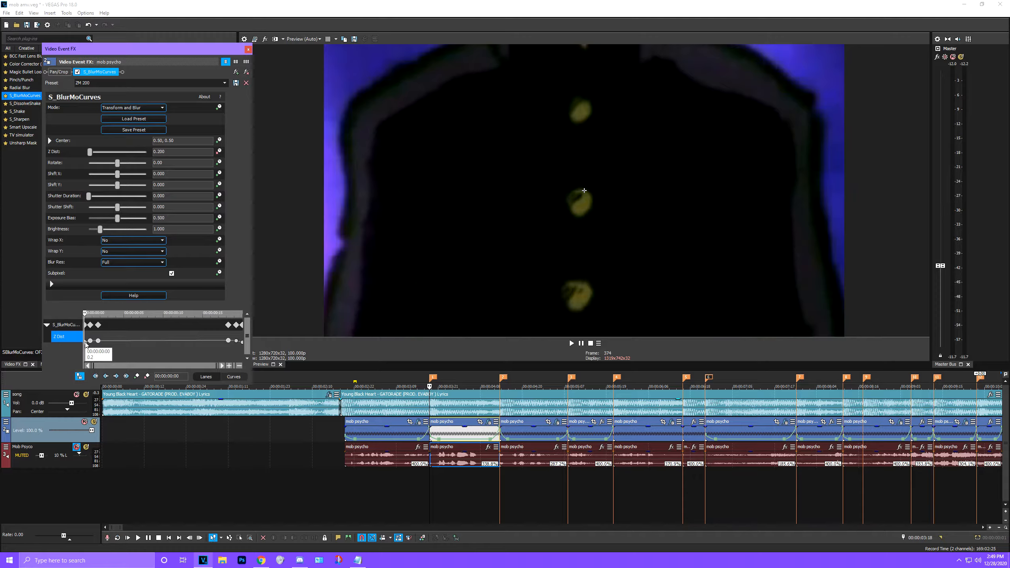
right_click(86, 344)
click(119, 416)
click(90, 341)
right_click(90, 341)
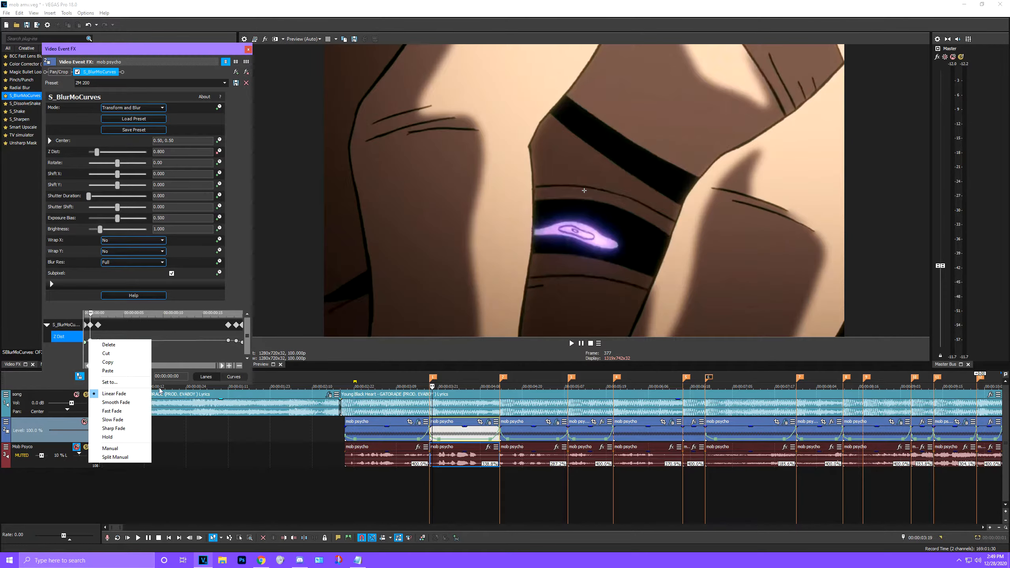
click(119, 412)
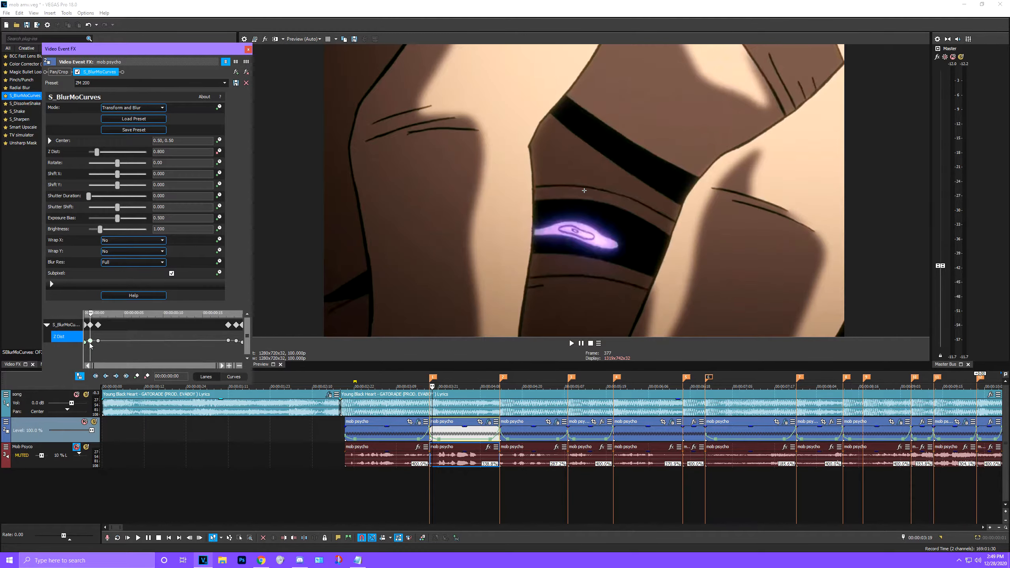
right_click(90, 342)
click(119, 401)
Set the third Z Dist keyframe to Fast Fade and the fourth one to Slow Fade
click(98, 340)
right_click(98, 341)
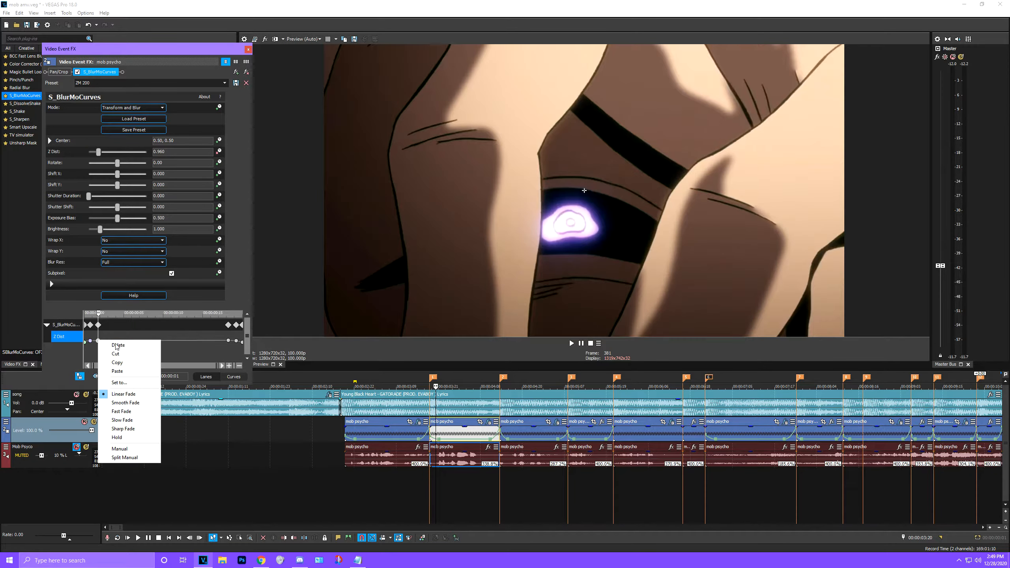
click(121, 420)
right_click(100, 341)
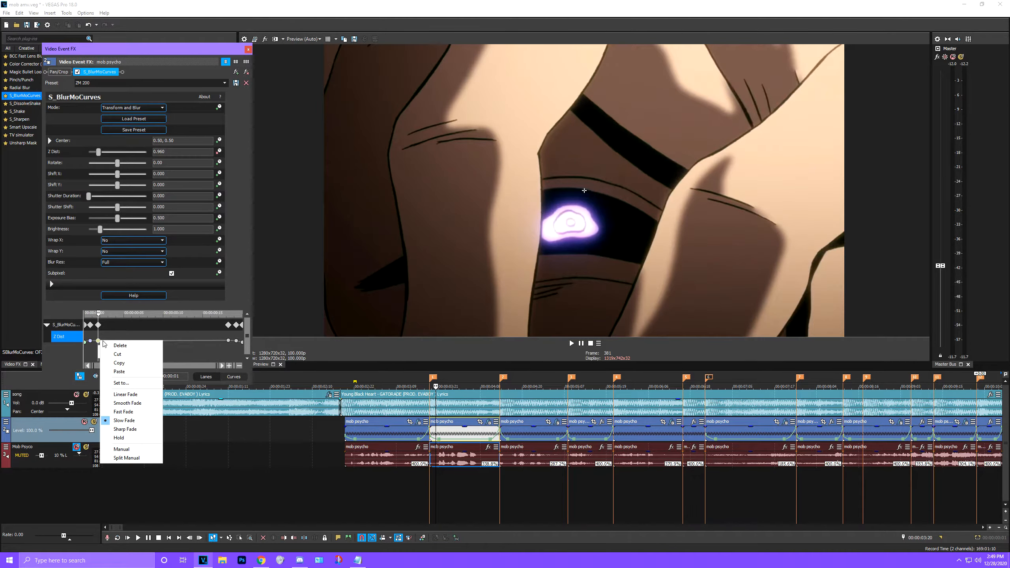
click(122, 412)
click(229, 341)
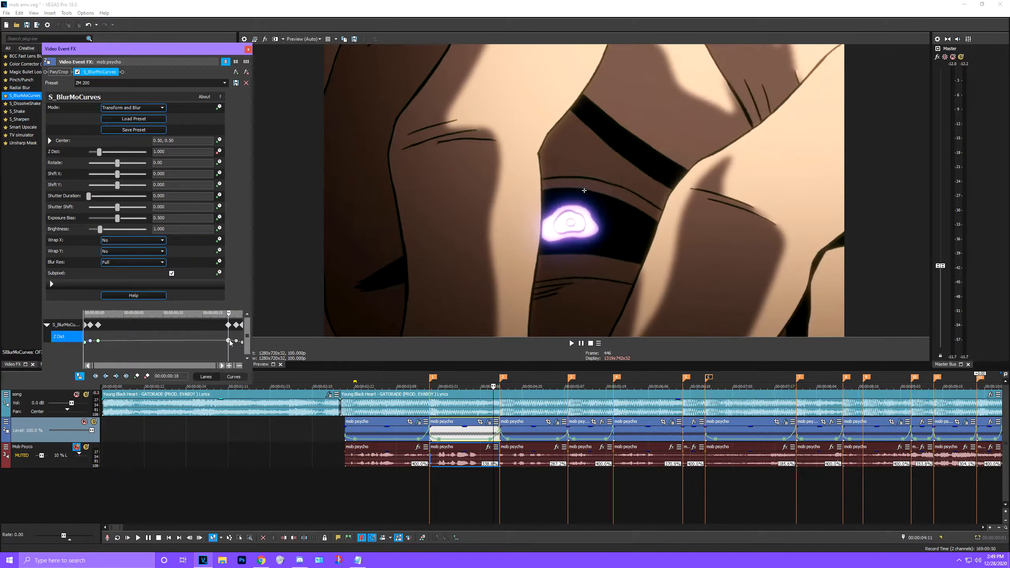
right_click(229, 341)
click(258, 418)
Set the fifth Z Dist keyframe to Smooth Fade and the last one to Slow Fade, then close the effect settings
click(242, 342)
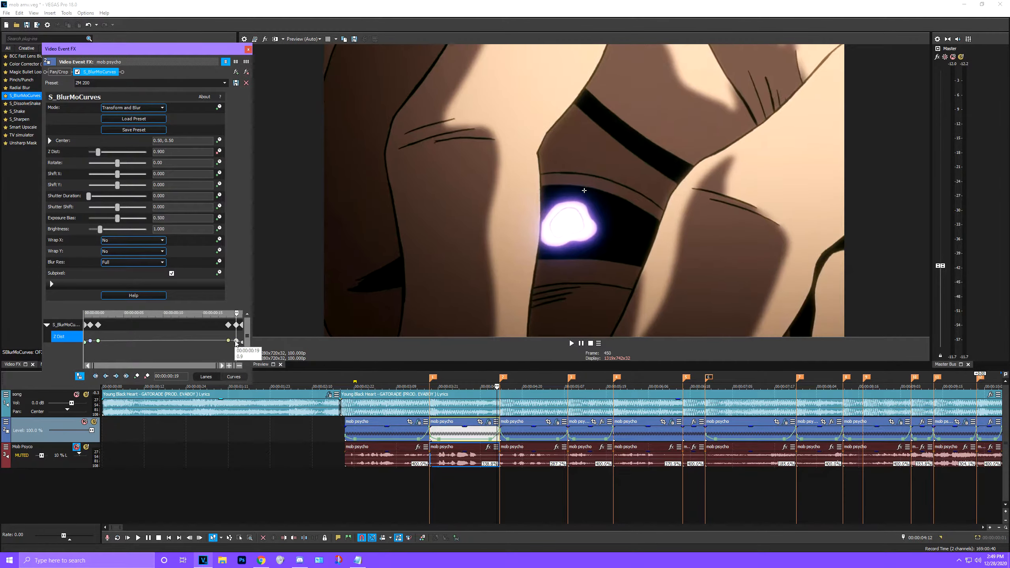
right_click(242, 342)
click(257, 405)
click(243, 341)
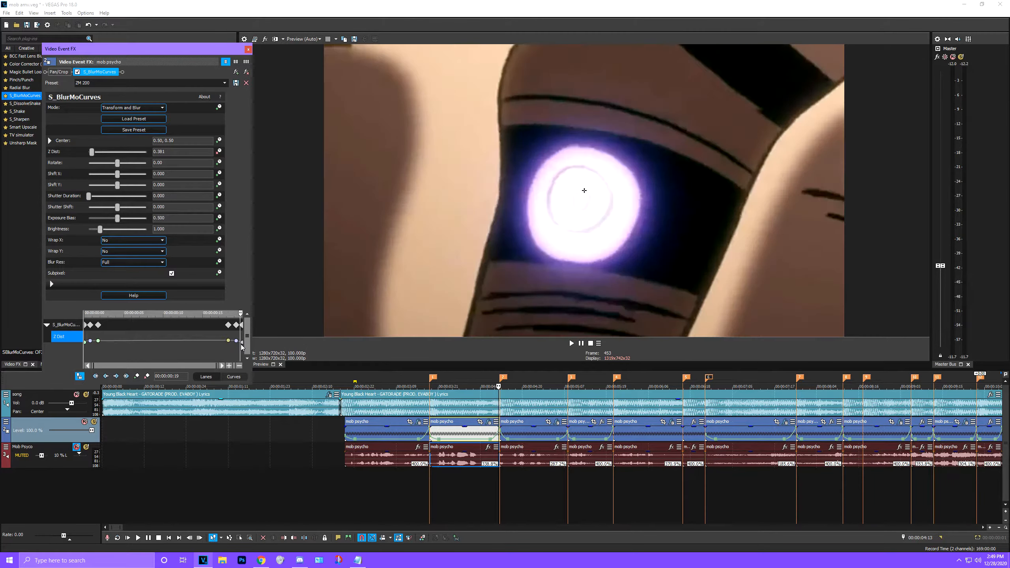
right_click(243, 341)
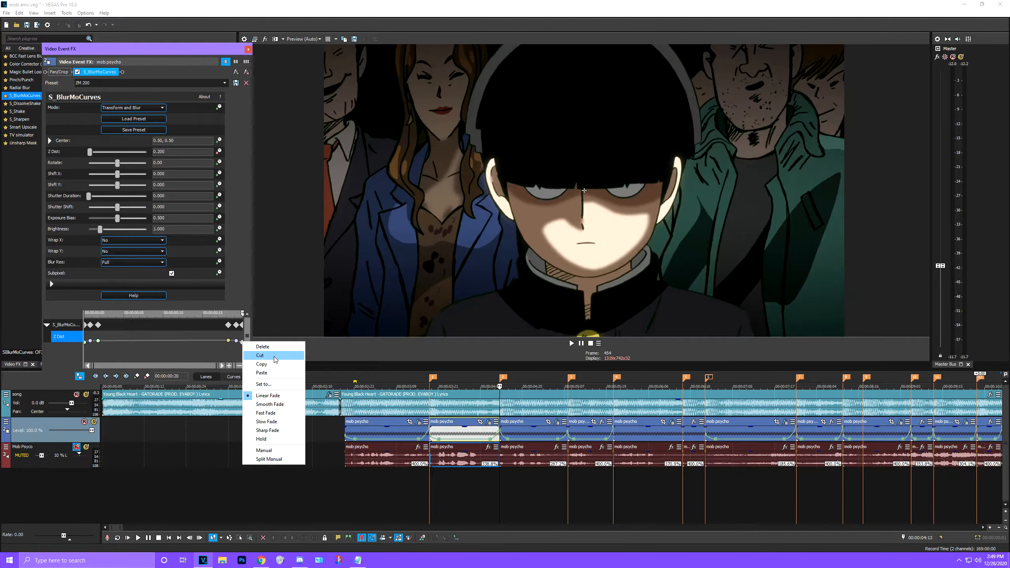
click(266, 421)
click(248, 51)
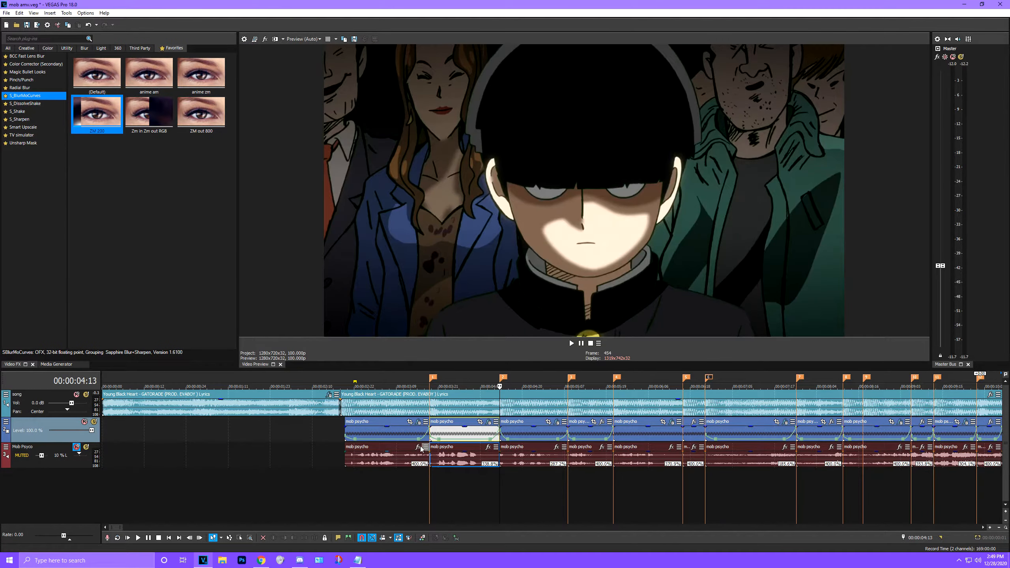
Mark a loop region over the first two clips and play it on loop to check the zoom transitions
drag(346, 380, 499, 379)
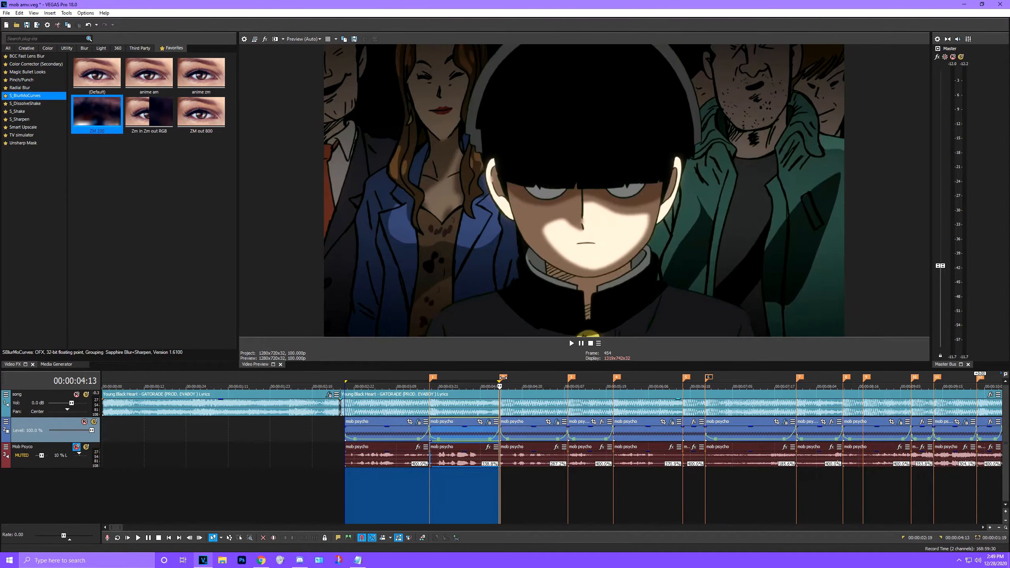
right_click(492, 382)
click(543, 400)
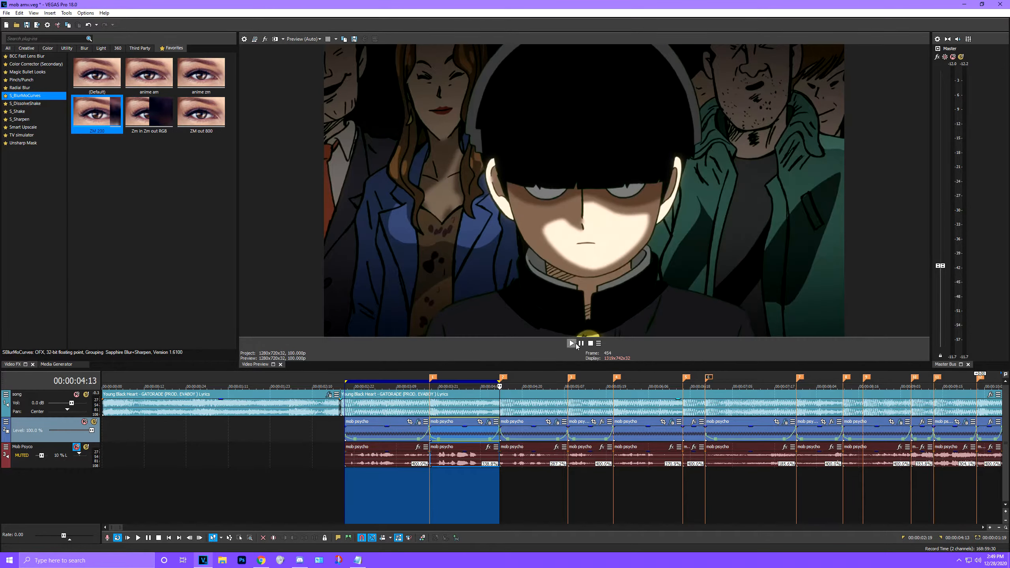
click(571, 343)
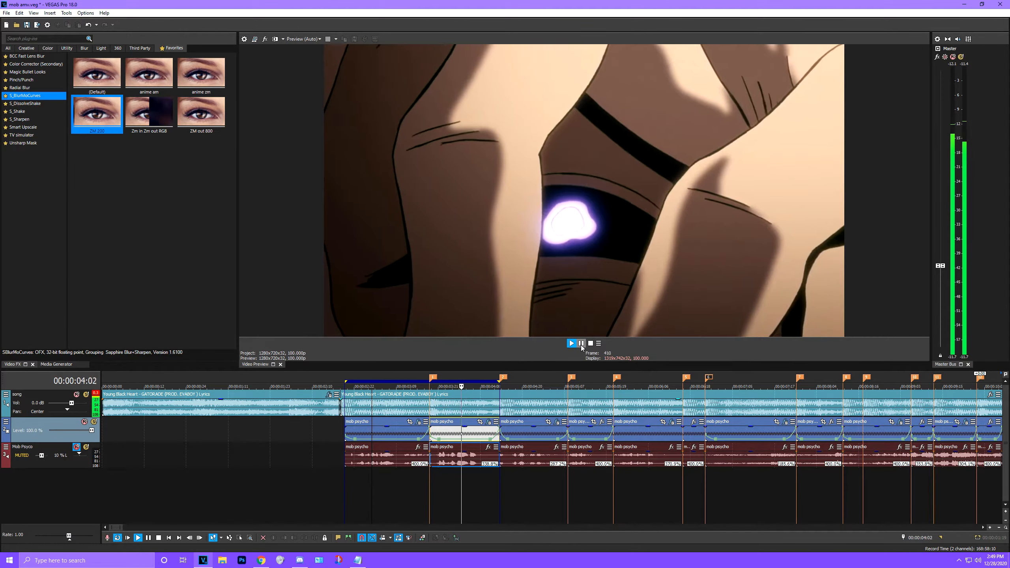
click(581, 344)
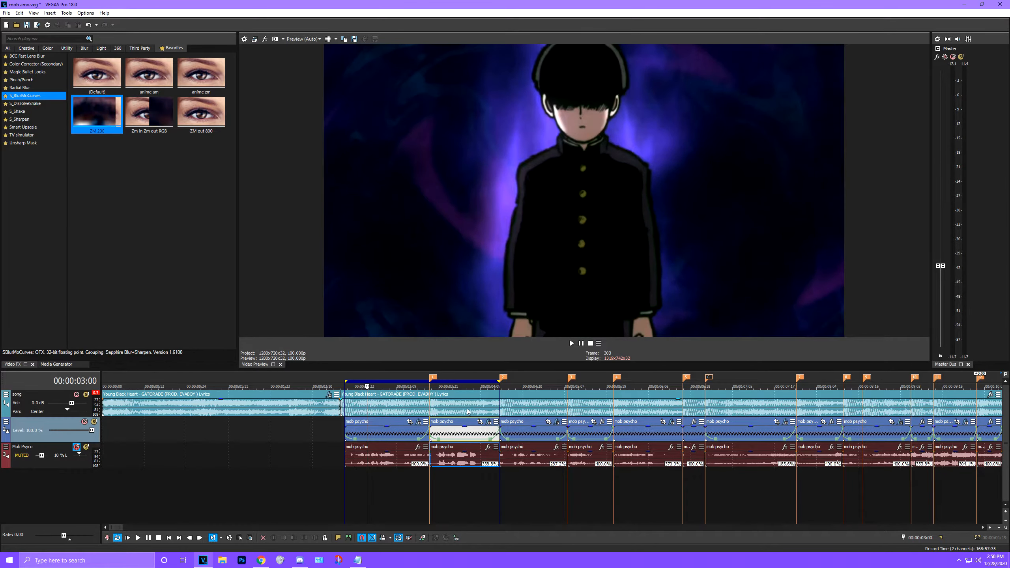
Apply the S_DissolveShake preset Transition to the first clip
scroll(467, 412, down, 3)
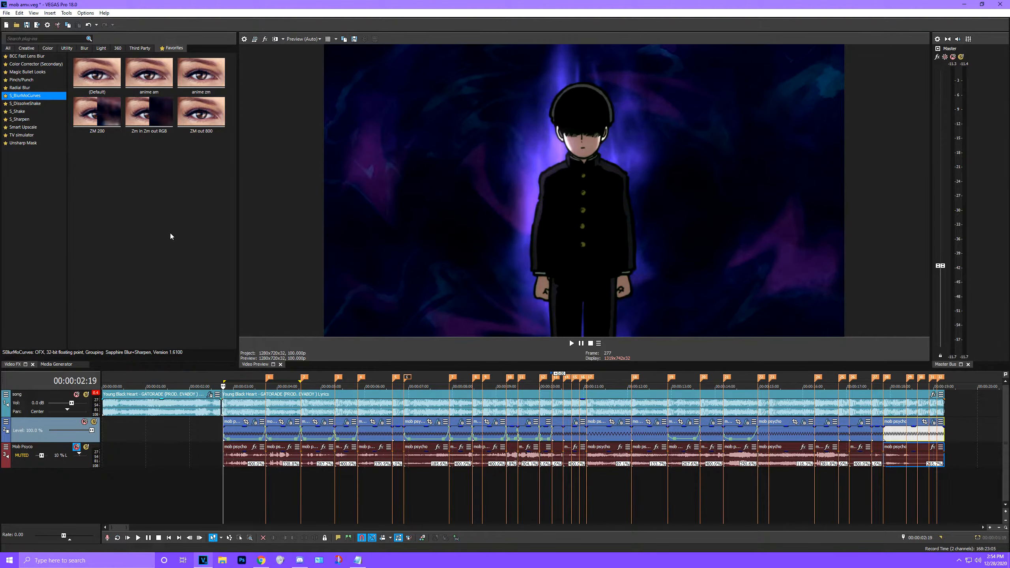
click(26, 104)
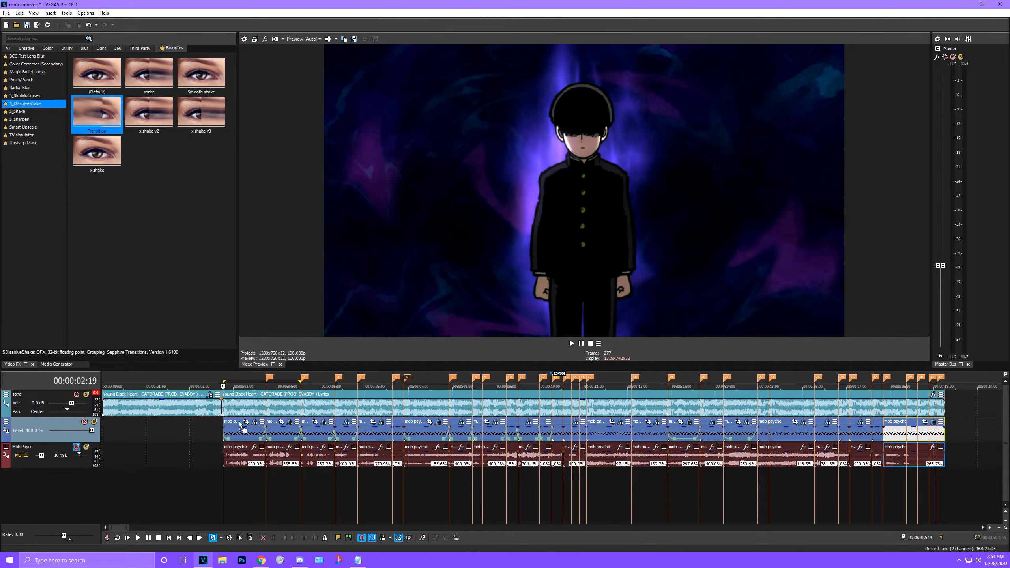
drag(250, 433, 250, 433)
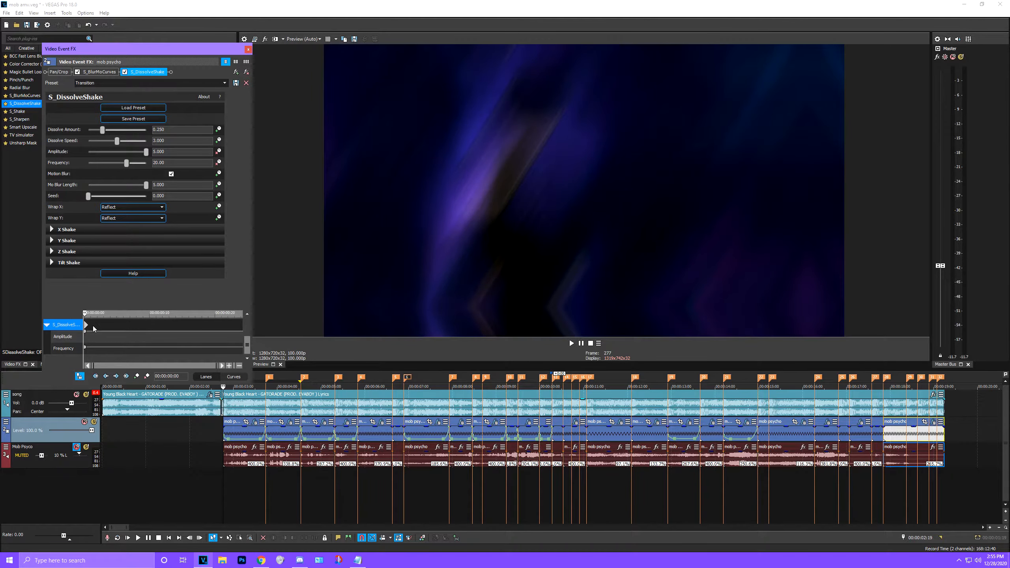
Add S_DissolveShake keyframes three frames after the first clip's start, with Amplitude 0.5 and Frequency 10
key(space)
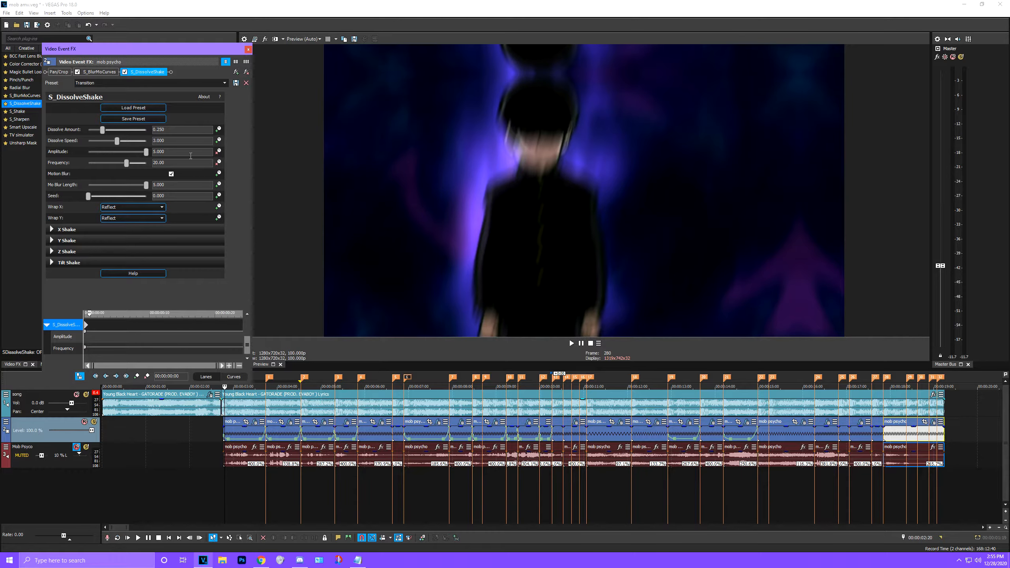
click(100, 151)
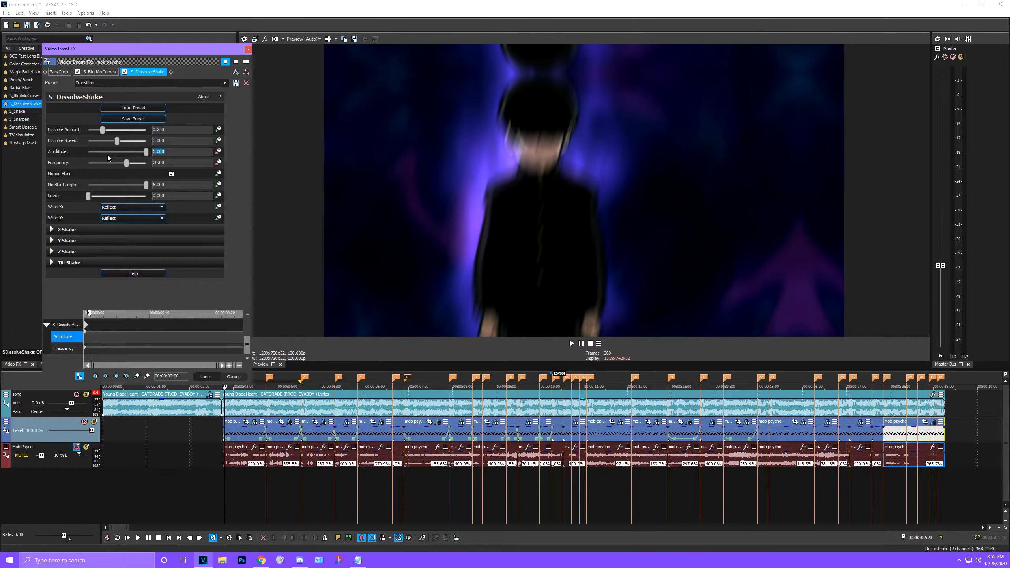
text(0.5)
key(Return)
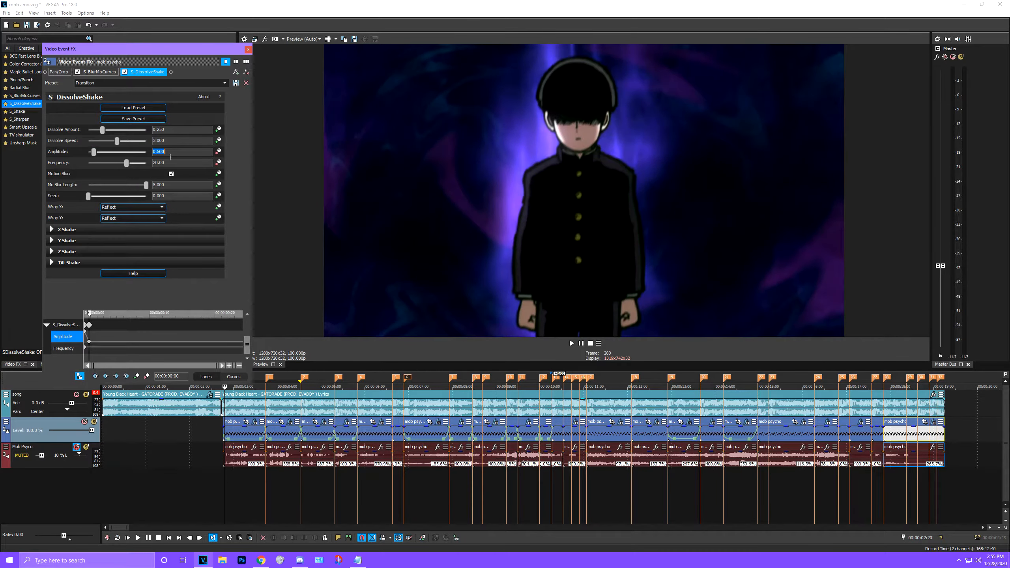
drag(173, 168, 141, 164)
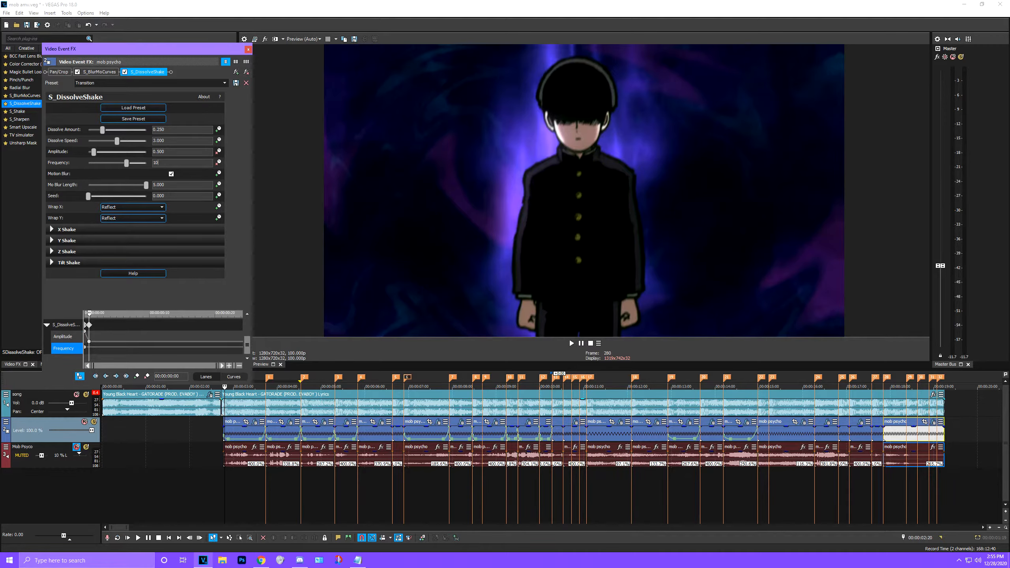
key(Return)
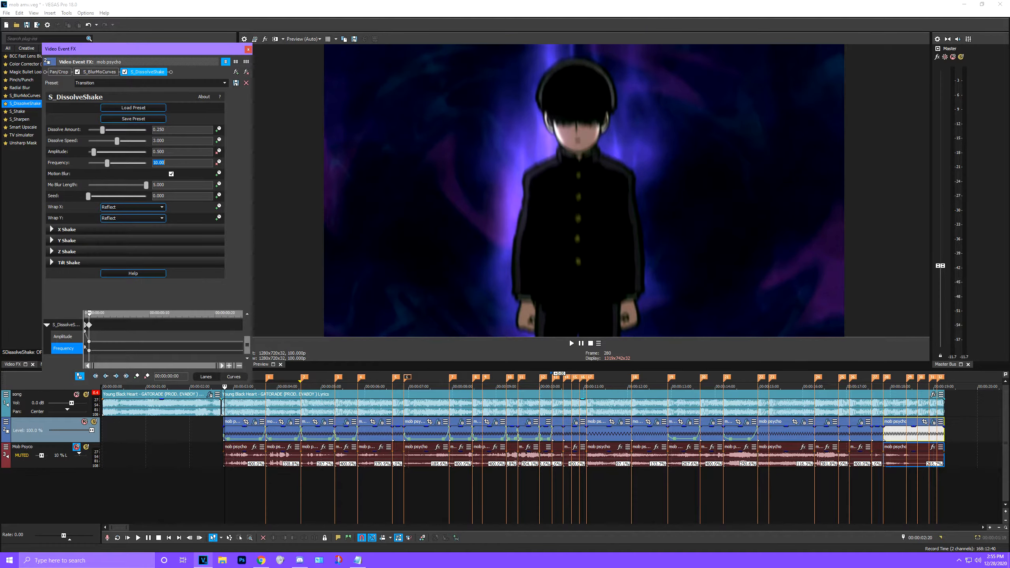
Add S_DissolveShake keyframes another three frames further on, with Frequency 8 and Amplitude 0
click(90, 326)
key(Right)
key(Right)
key(Right)
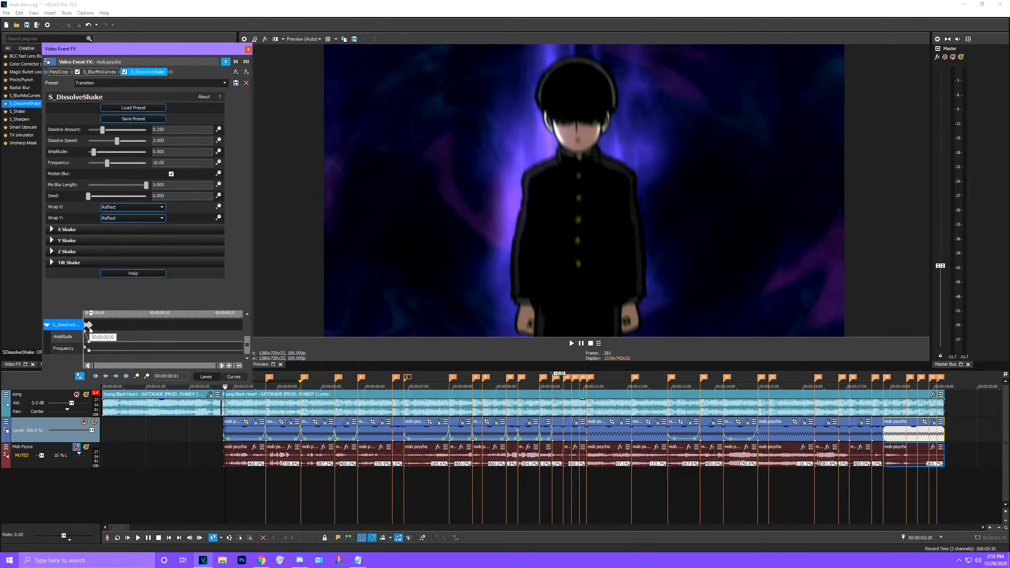
click(177, 162)
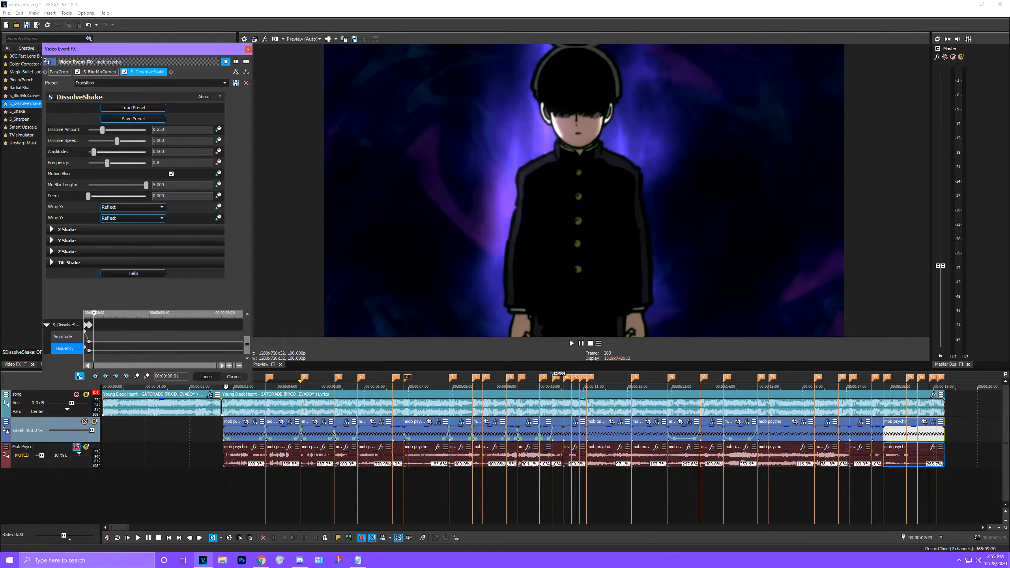
key(Return)
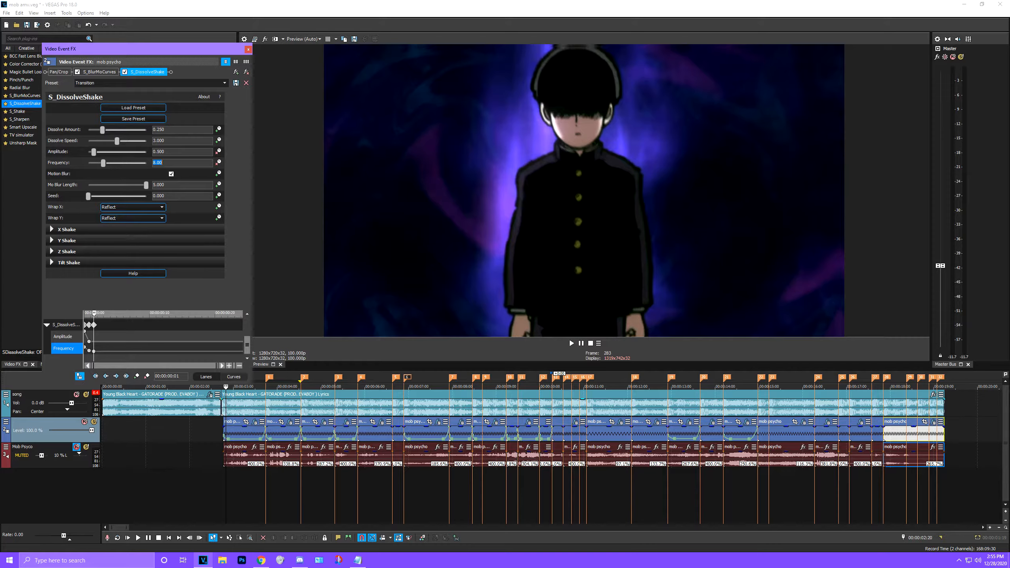
key(shift+Tab)
text(0)
key(Return)
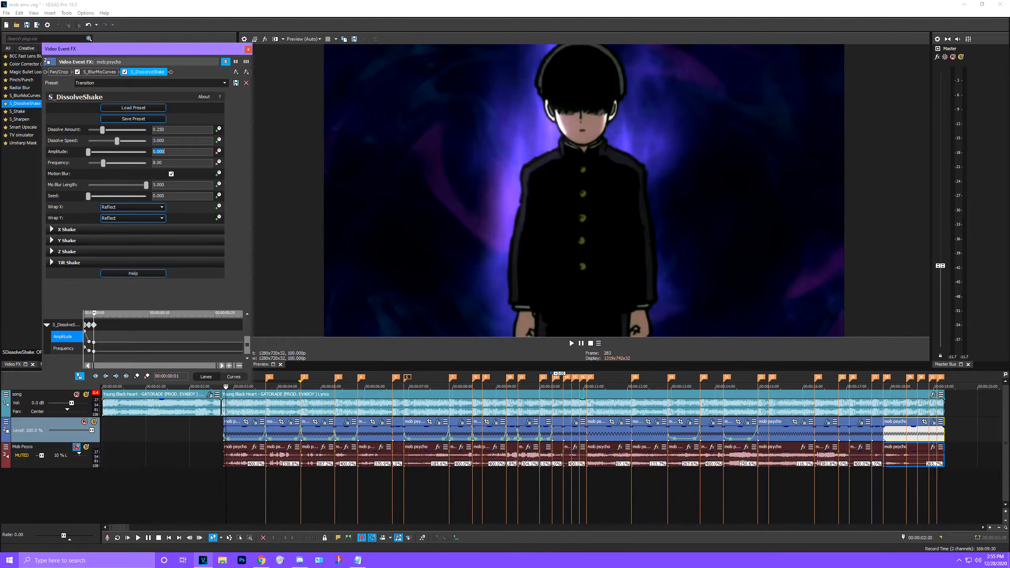
Copy all of the first clip's S_DissolveShake keyframes and close the effect settings
click(88, 324)
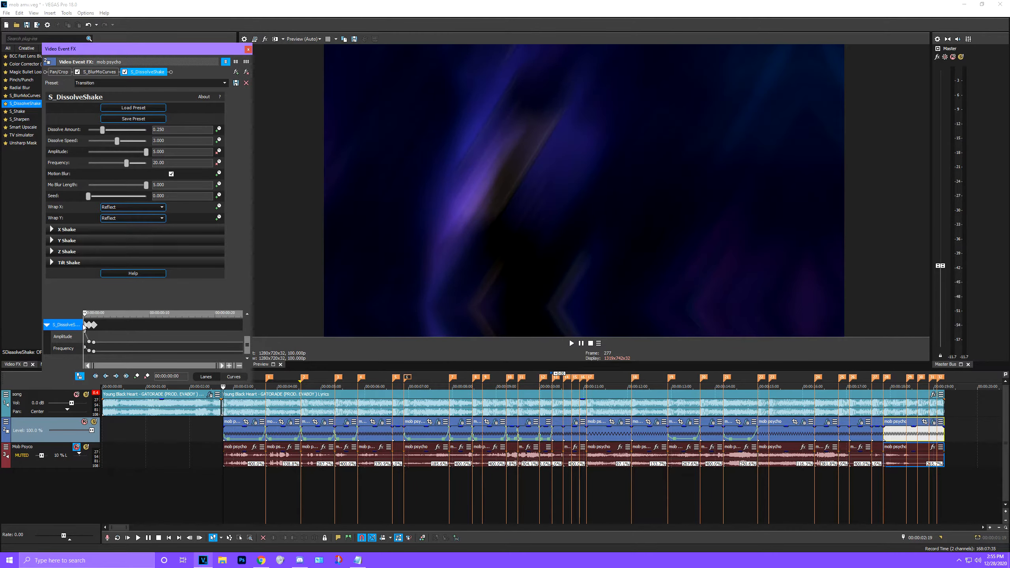
right_click(95, 326)
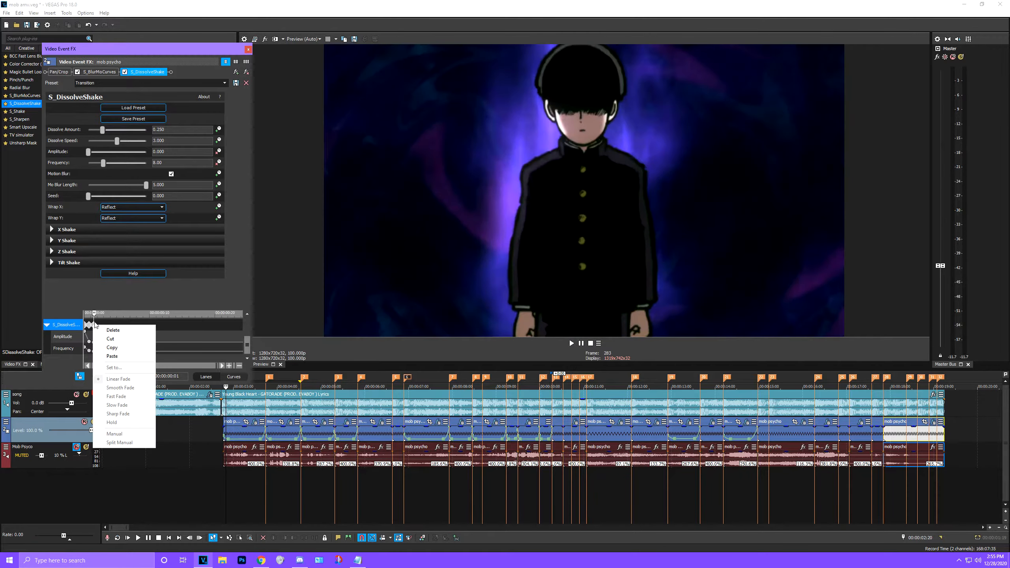
click(116, 348)
click(249, 49)
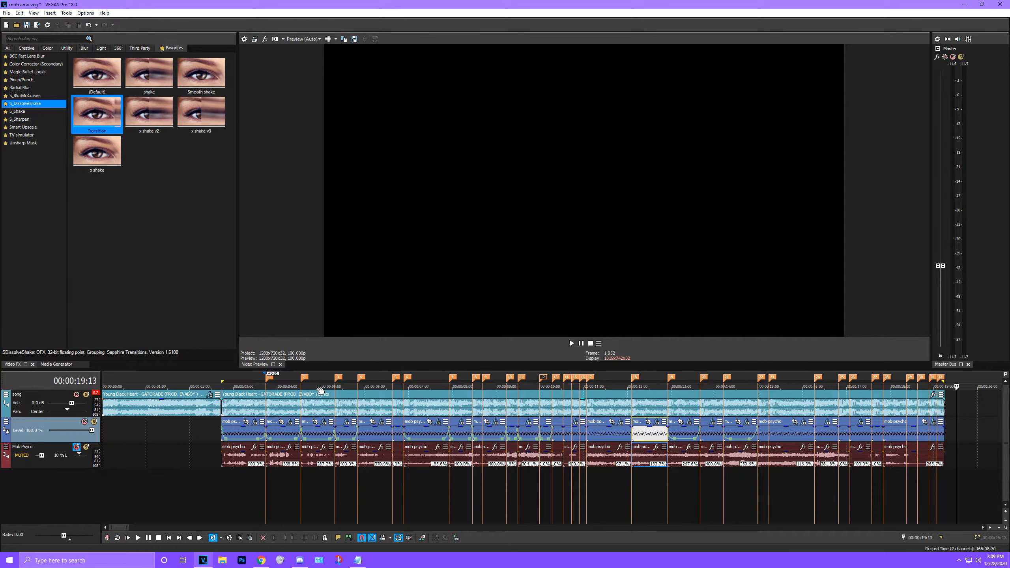
click(580, 434)
scroll(576, 439, up, 2)
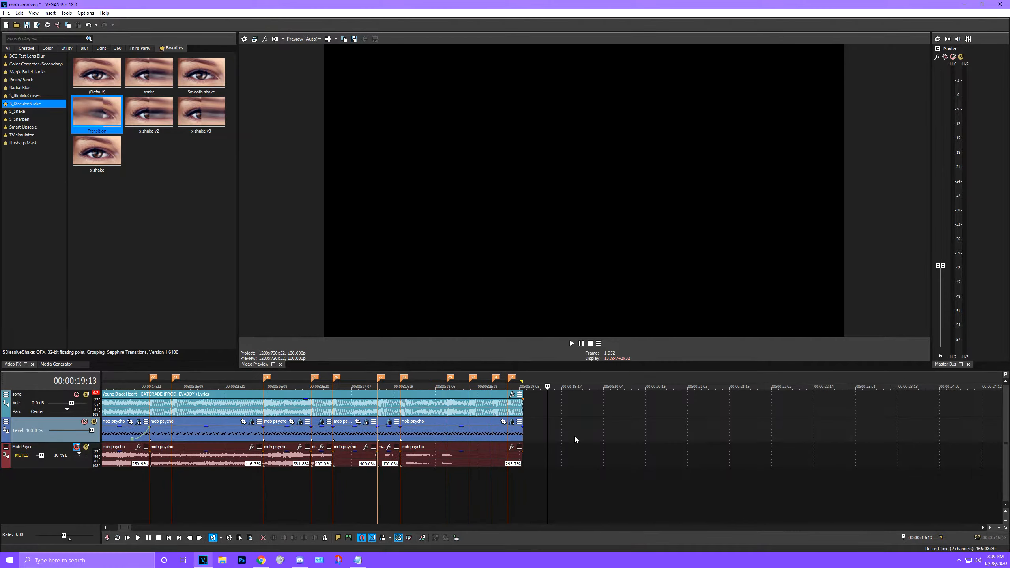
Play back the edit from the marker at the start of the short clip around 00:00:10
scroll(575, 439, down, 4)
click(330, 379)
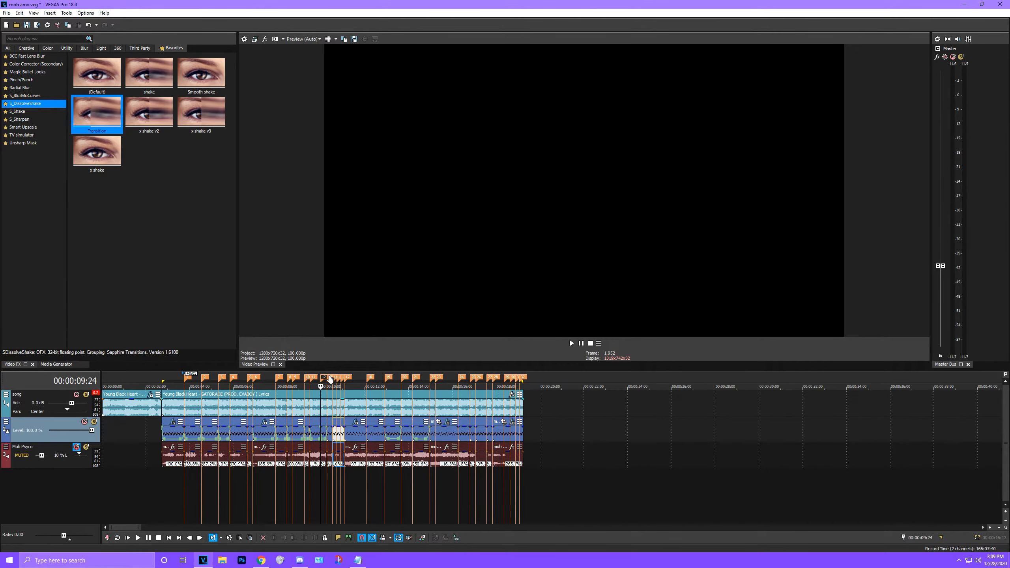
scroll(330, 379, up, 4)
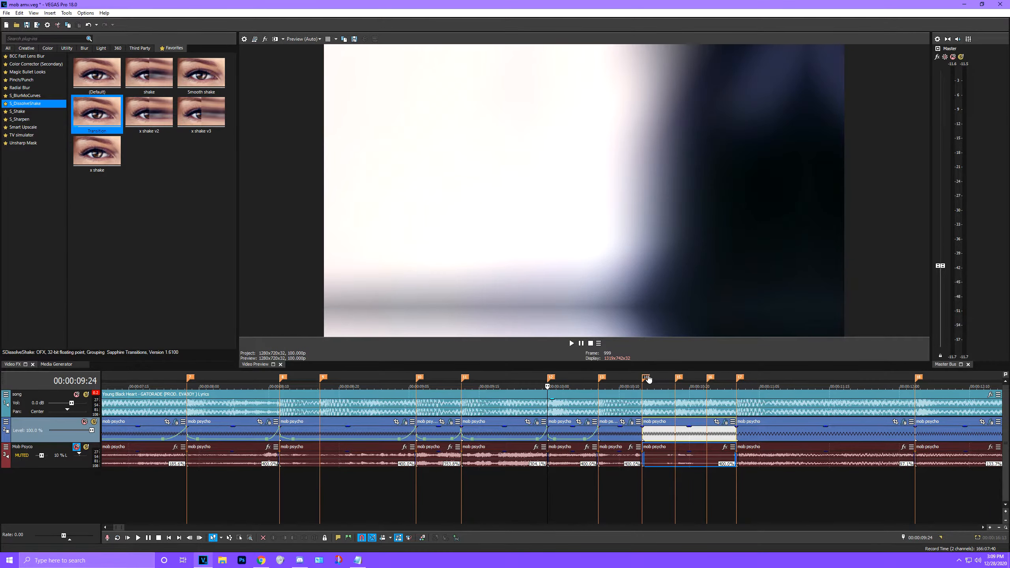
click(648, 379)
click(571, 343)
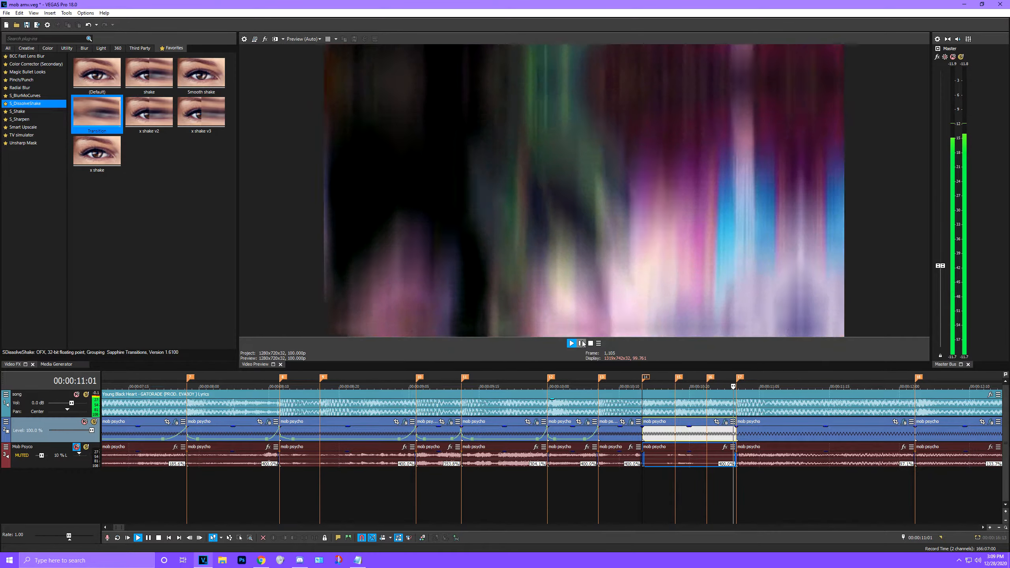
click(581, 343)
Split the short clip at the two beat markers inside it, at 00:00:10:18 and 00:00:10:22
click(679, 422)
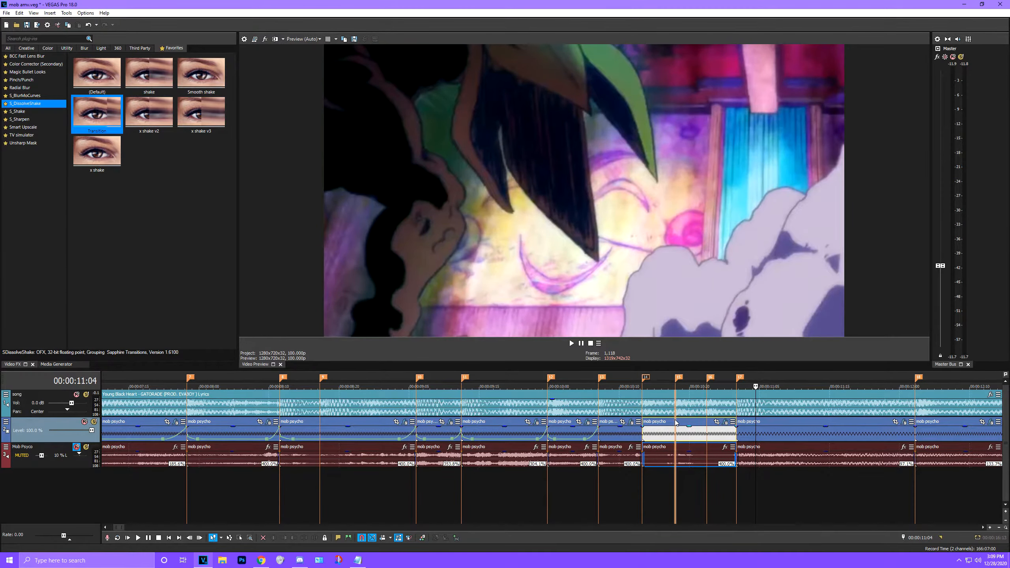
key(s)
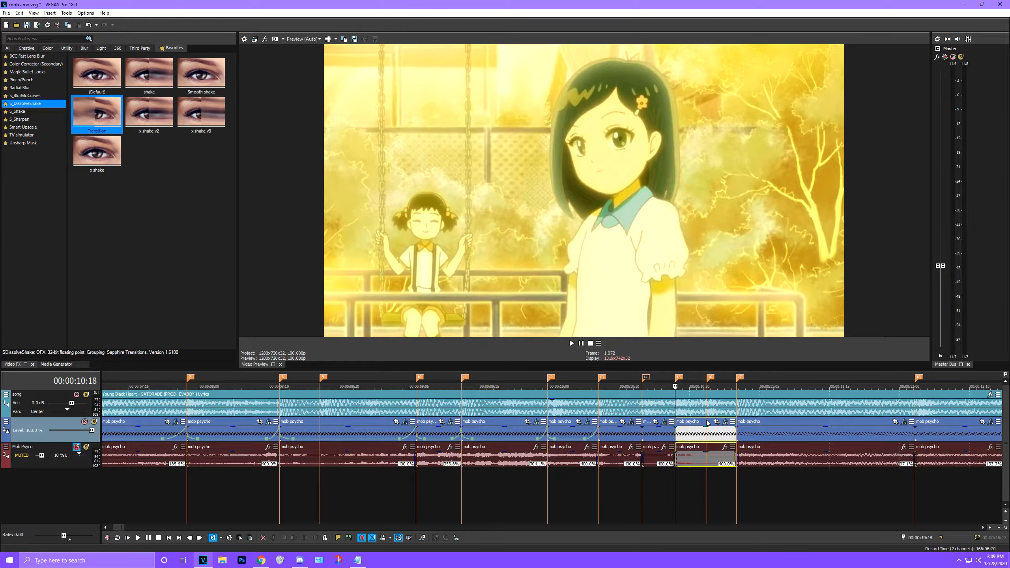
click(711, 429)
key(s)
key(Up)
key(Up)
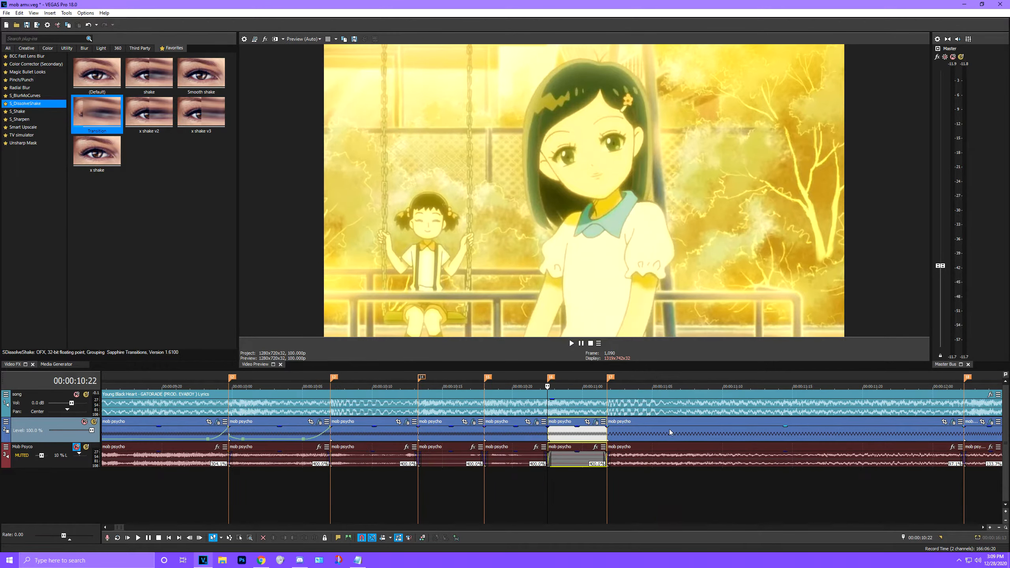
Paste the copied S_DissolveShake keyframes at the start of the last and middle split clips
click(577, 422)
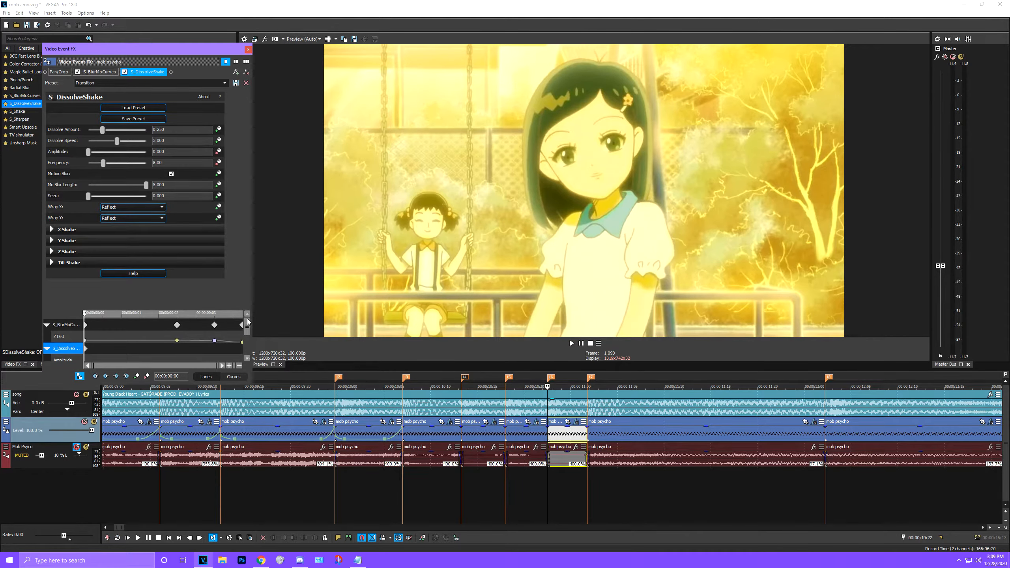
drag(247, 321, 247, 342)
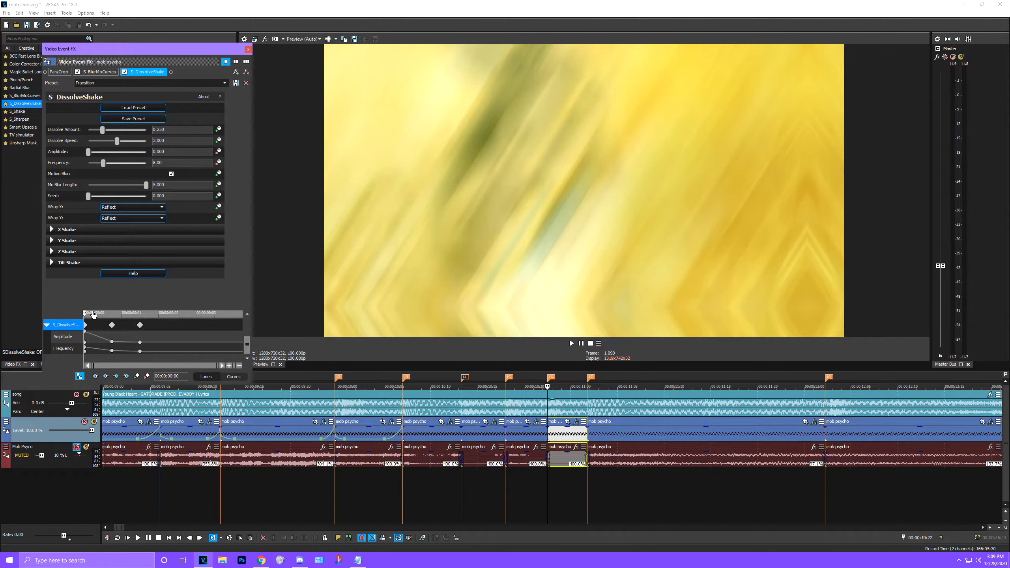
click(520, 423)
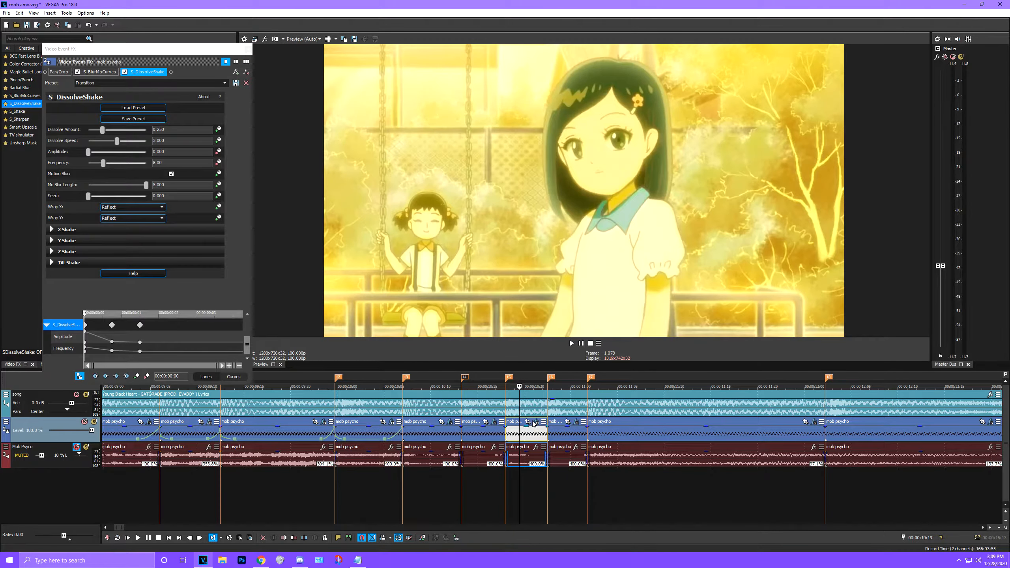
click(86, 327)
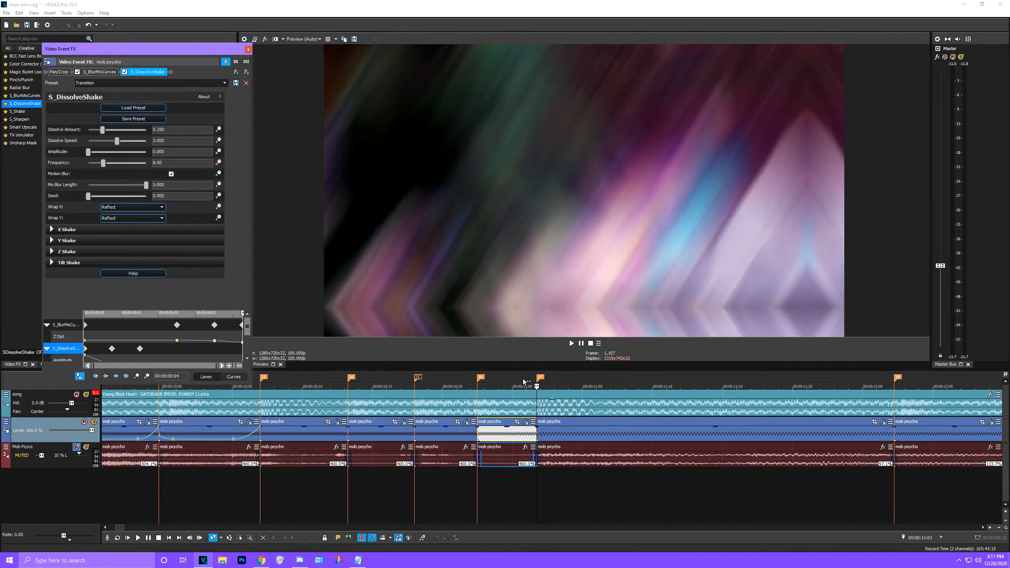
Copy the last split clip's closing three S_BlurMoCurves keyframes and close its effect settings
click(512, 385)
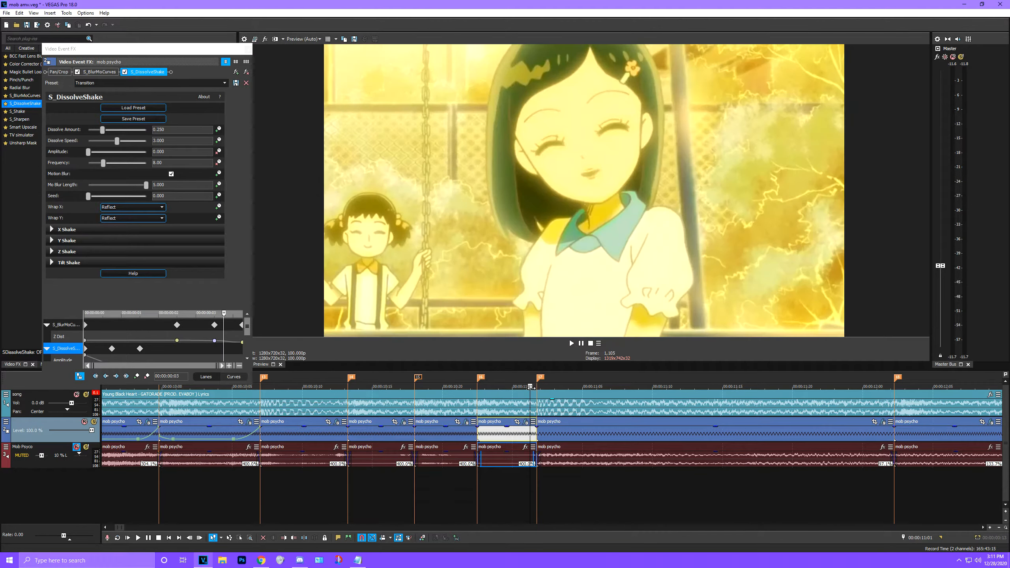
key(space)
click(192, 314)
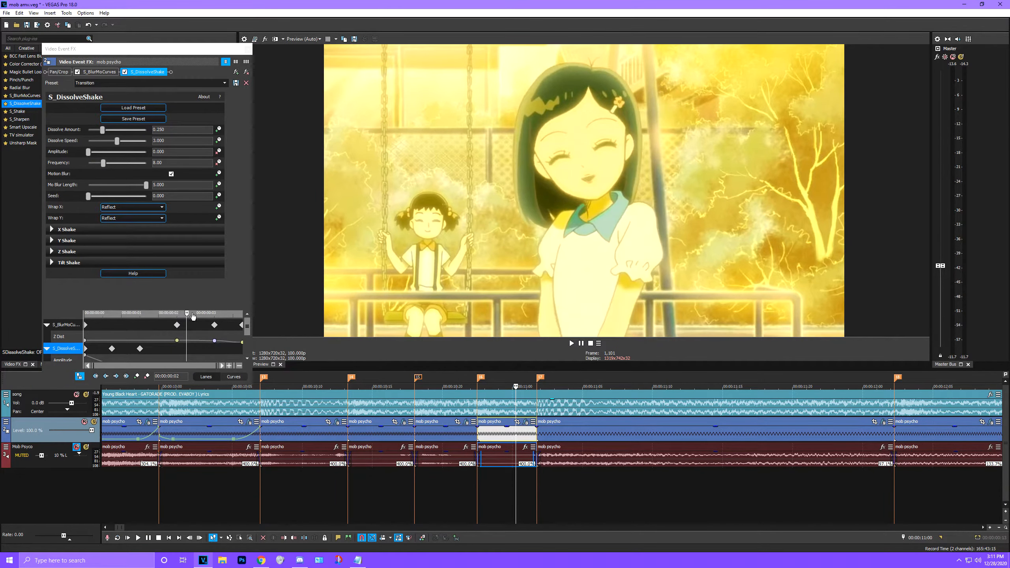
mouse_move(187, 314)
mouse_down()
mouse_move(246, 318)
mouse_move(165, 323)
mouse_move(280, 323)
mouse_move(171, 322)
mouse_up()
click(177, 325)
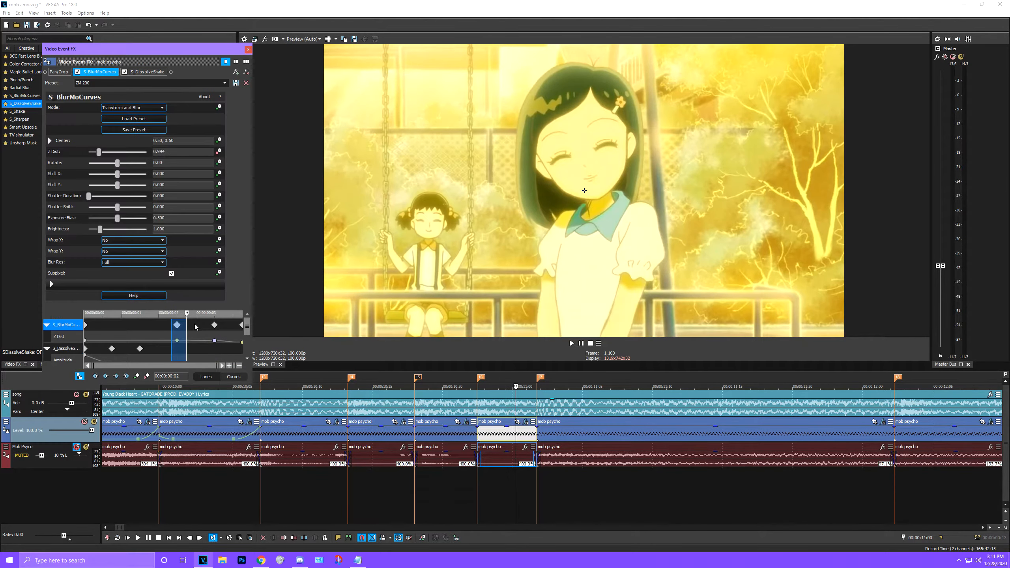
click(241, 326)
click(215, 325)
right_click(213, 325)
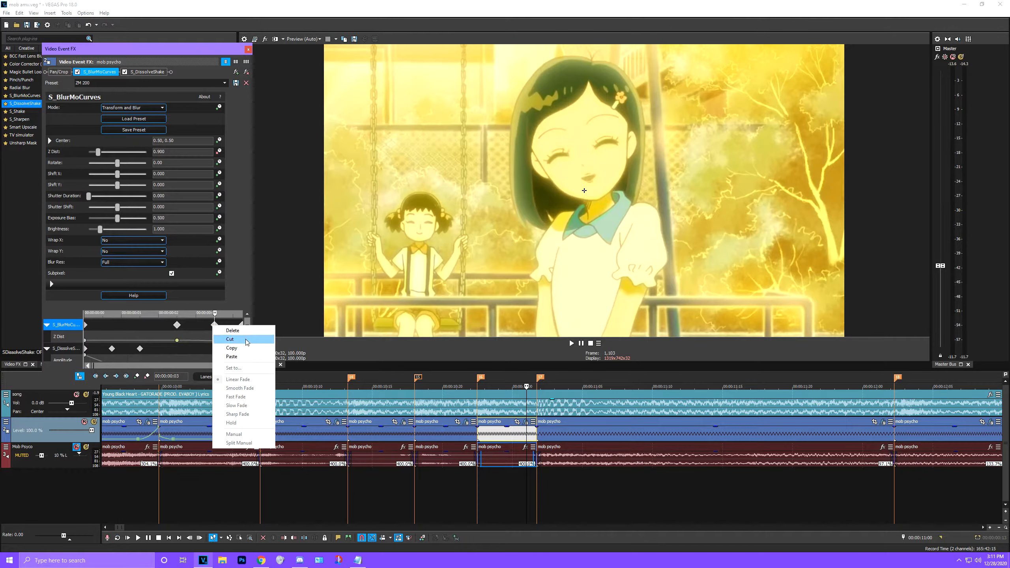
click(243, 348)
click(248, 50)
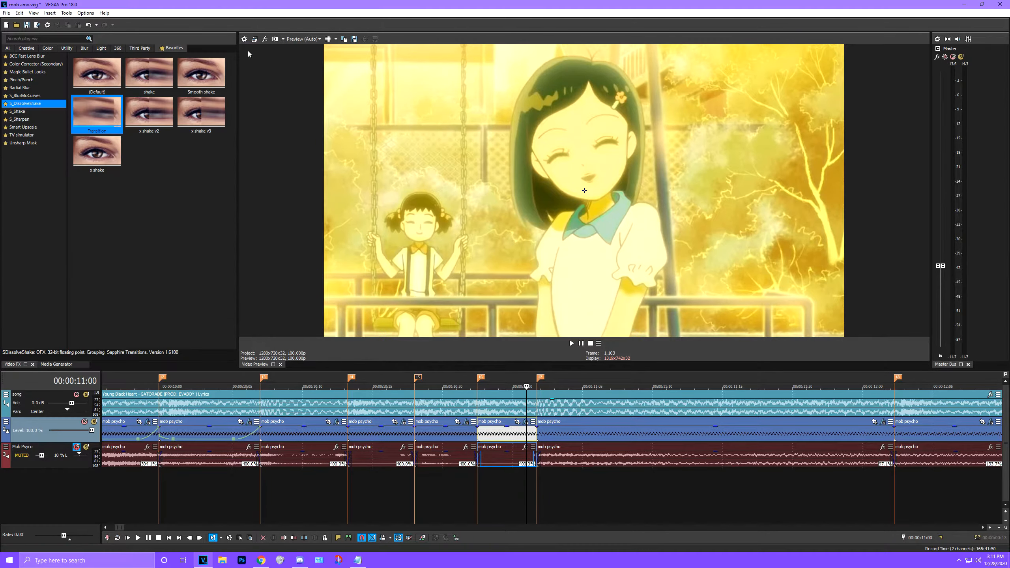
Paste the copied S_BlurMoCurves keyframes at the end of the middle and first split clips, closing each clip's effect settings
click(466, 422)
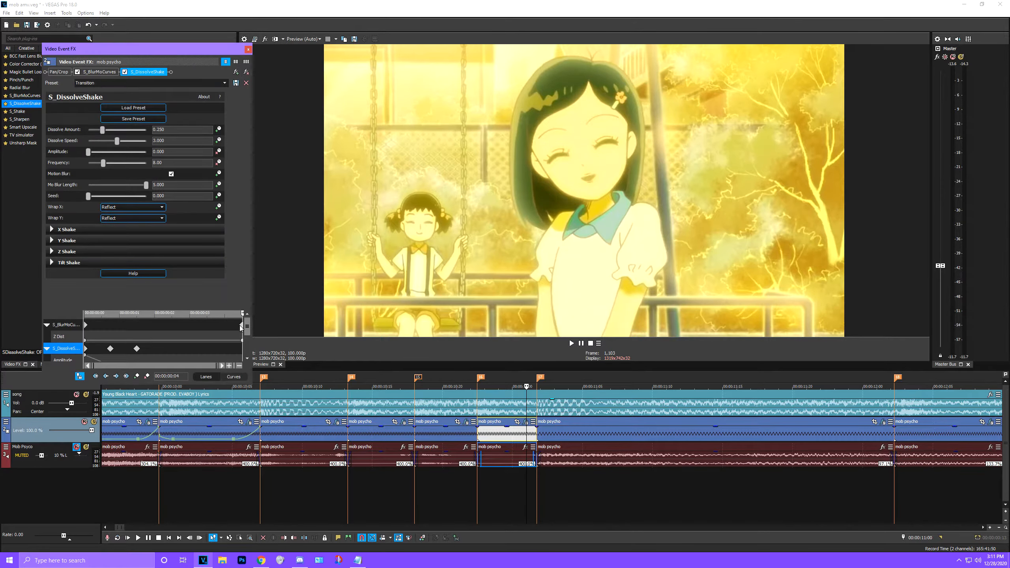
mouse_move(241, 326)
mouse_down()
mouse_move(110, 325)
mouse_move(242, 326)
mouse_up()
click(248, 50)
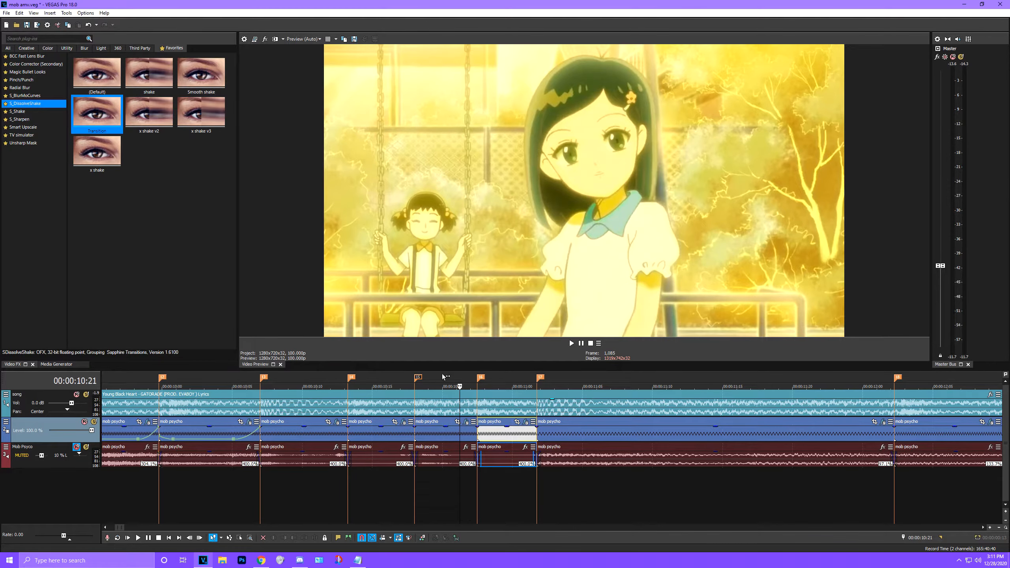
click(403, 421)
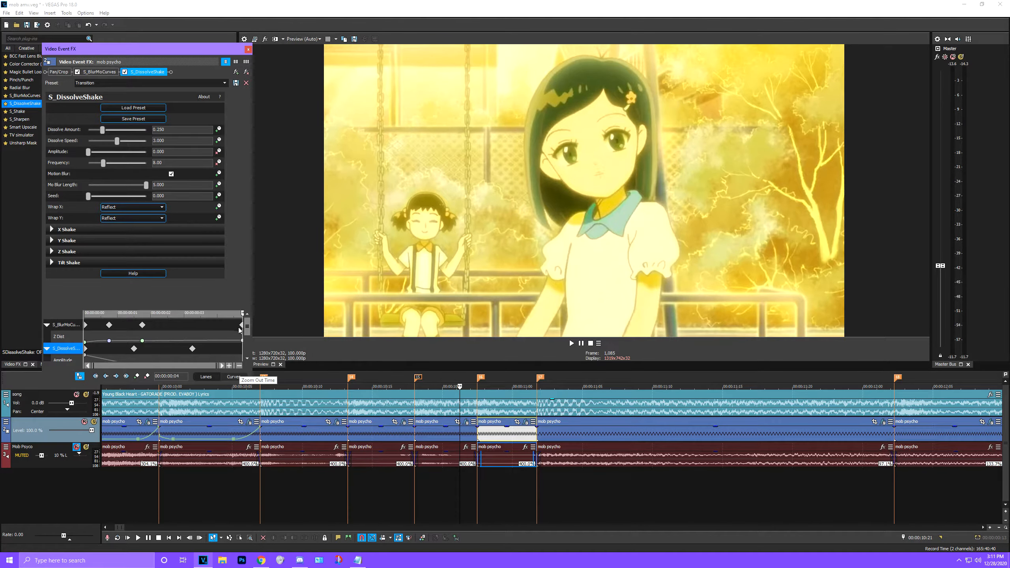
mouse_move(240, 325)
mouse_down()
mouse_move(152, 328)
mouse_move(225, 326)
mouse_up()
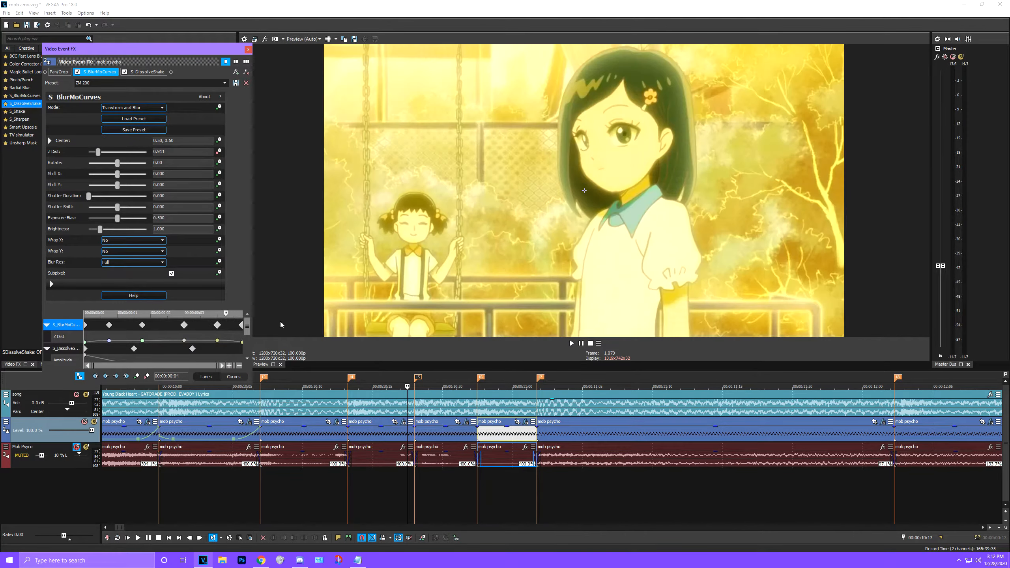
click(247, 49)
Select the range from 00:00:10:04 to 00:00:11:08 and play back the split clips' transitions
scroll(492, 406, down, 5)
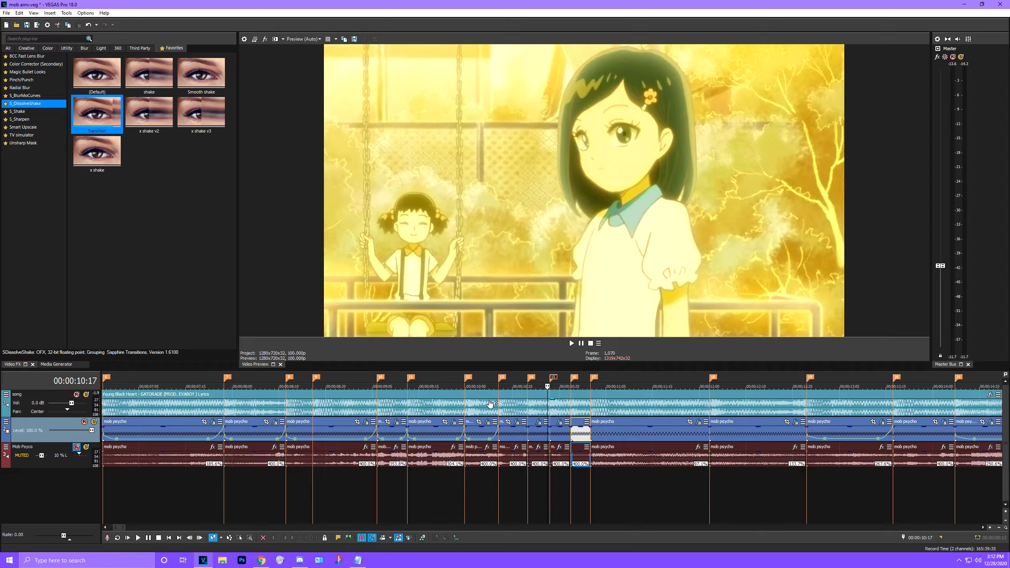
click(518, 379)
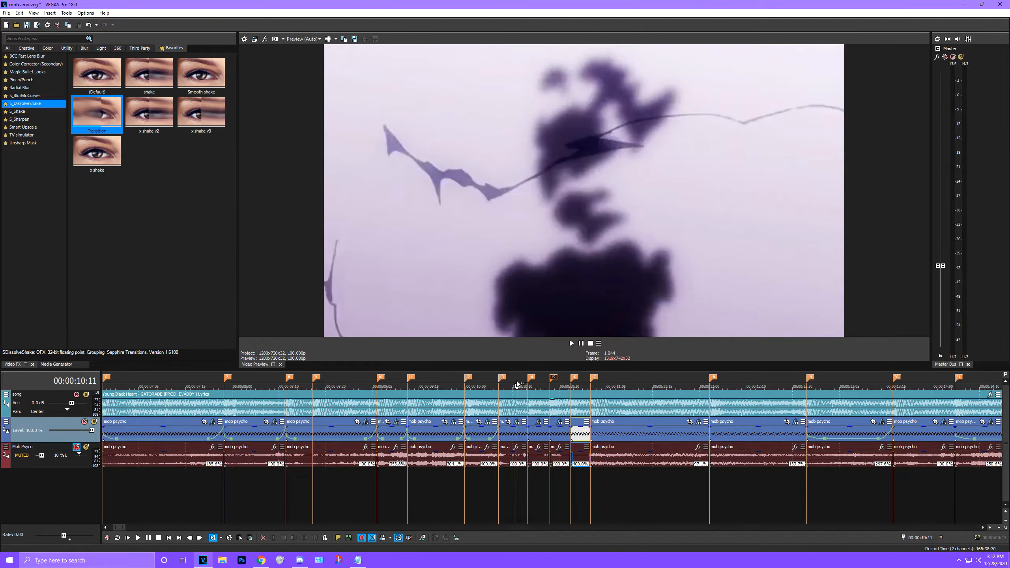
drag(485, 379, 623, 373)
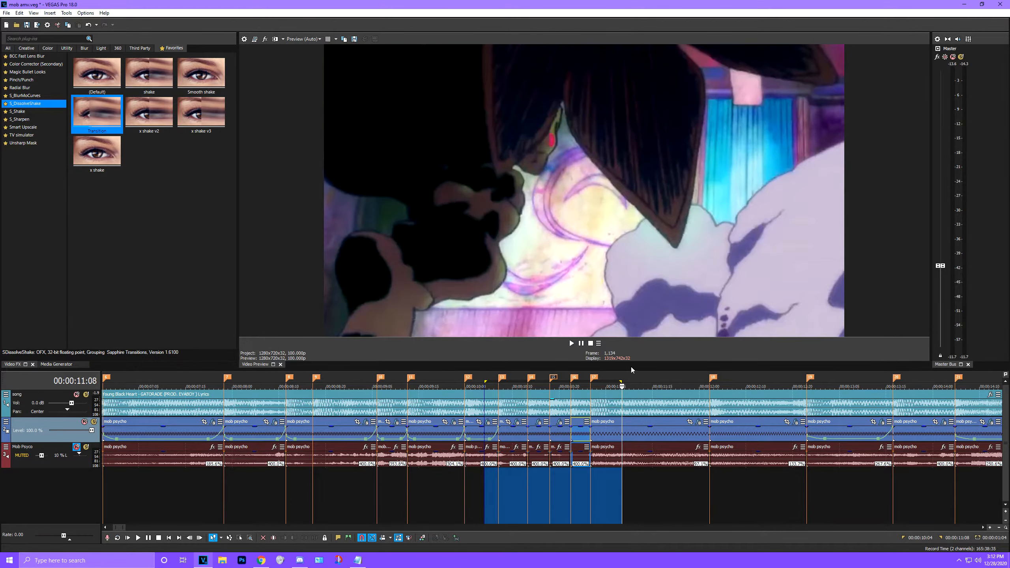
key(space)
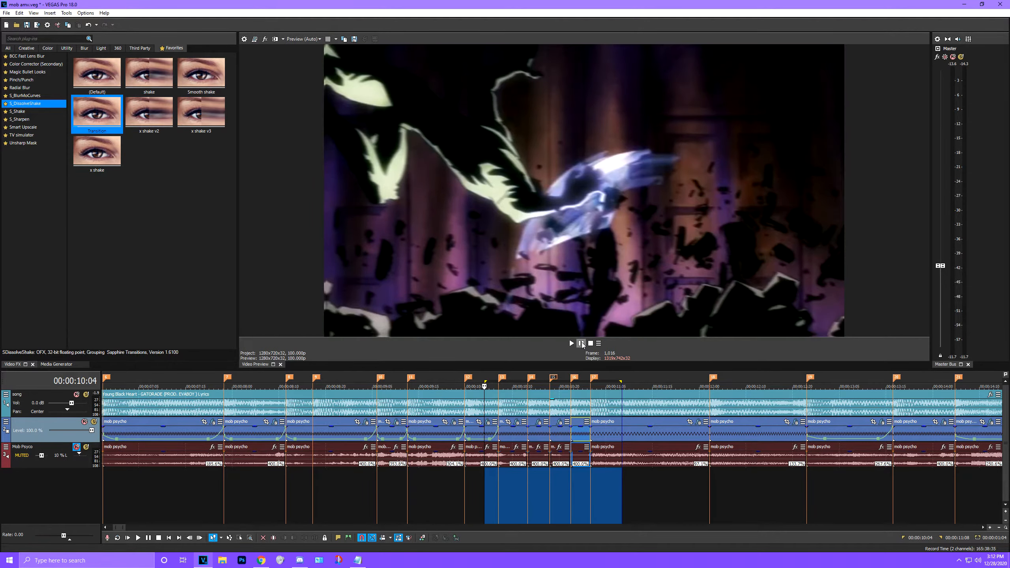
click(582, 343)
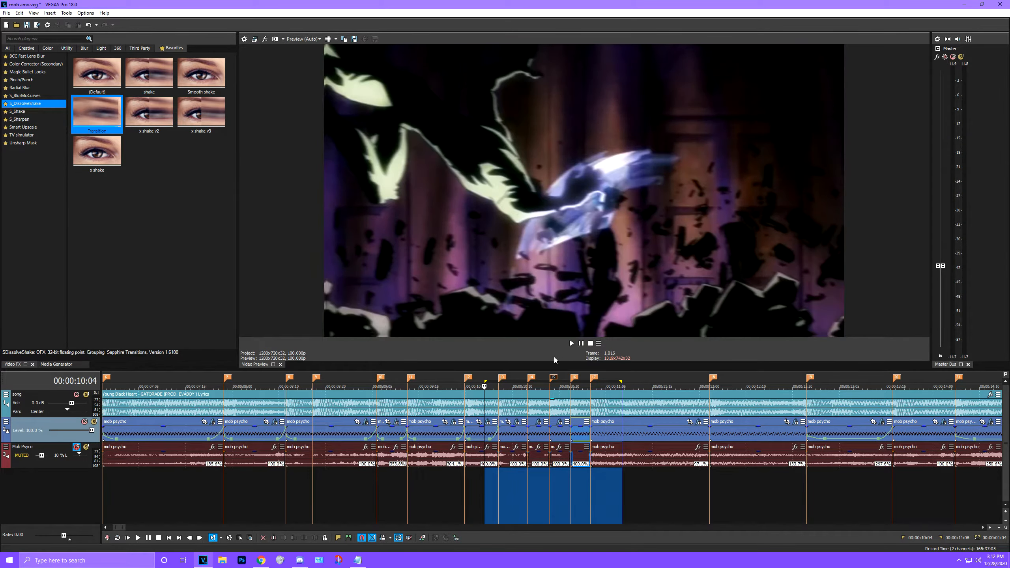
click(581, 343)
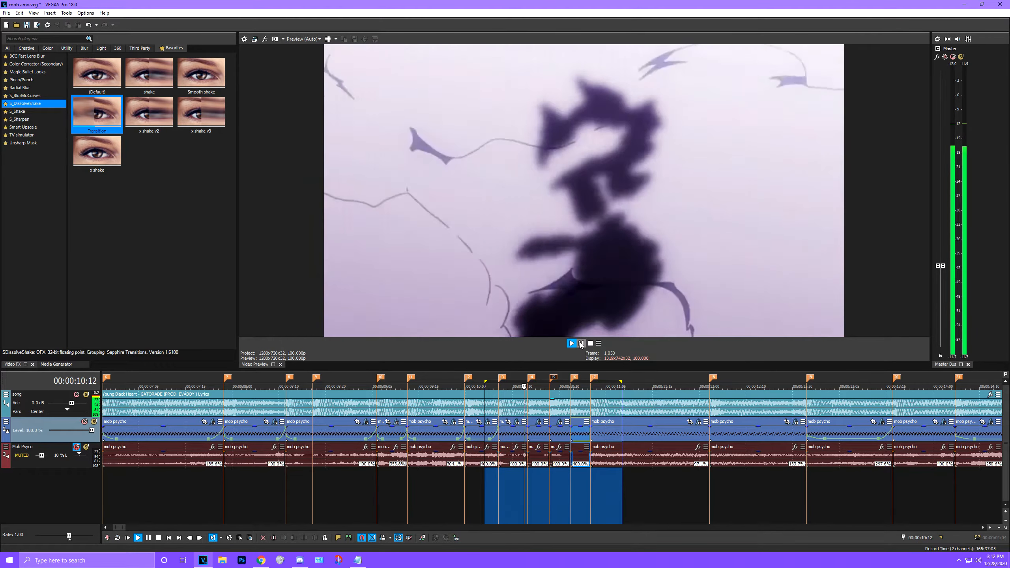
click(581, 343)
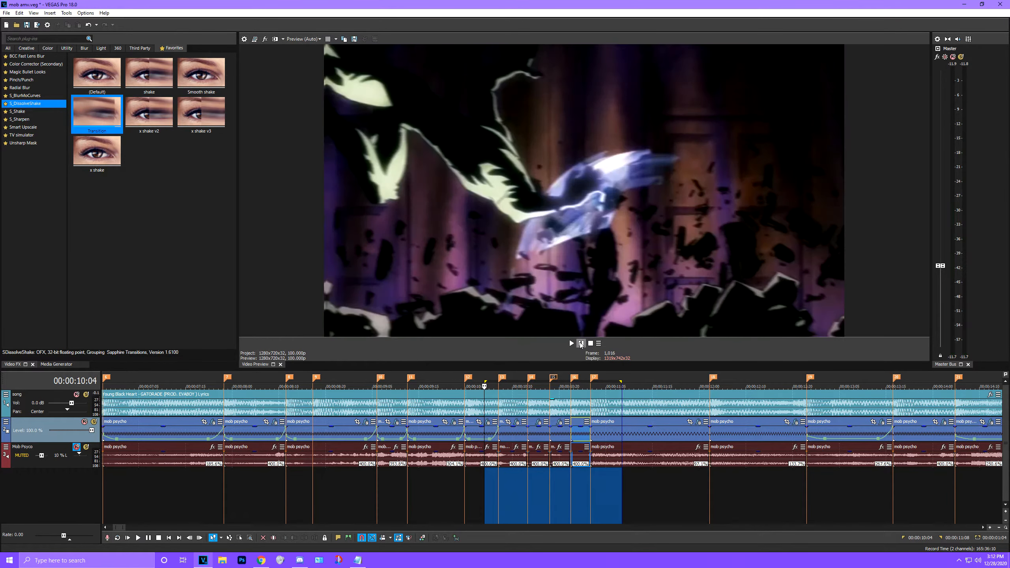
Play back the whole edit over the range from 00:00:02:05 to 00:00:19:23
click(484, 376)
click(447, 376)
scroll(449, 378, up, 2)
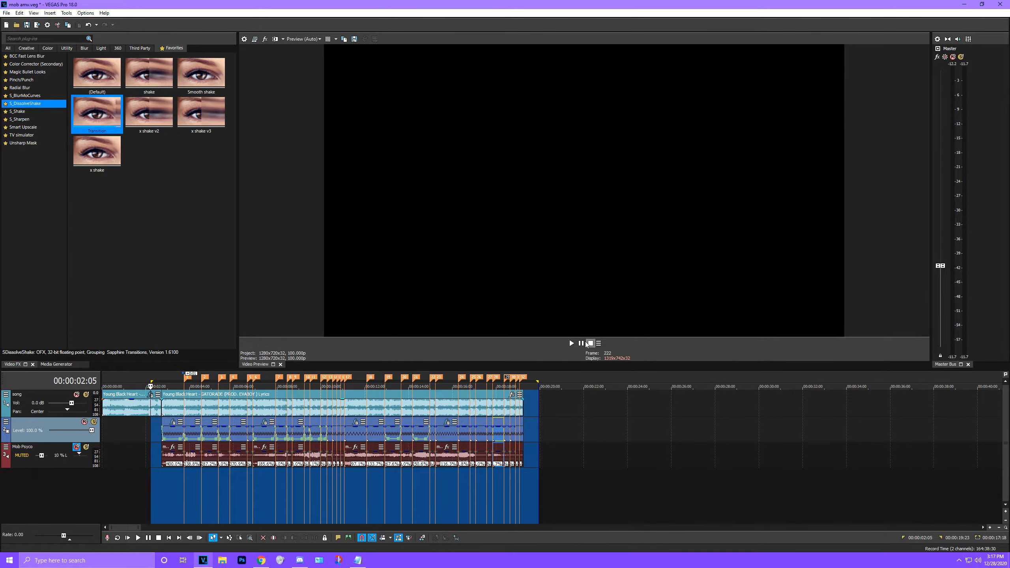
key(space)
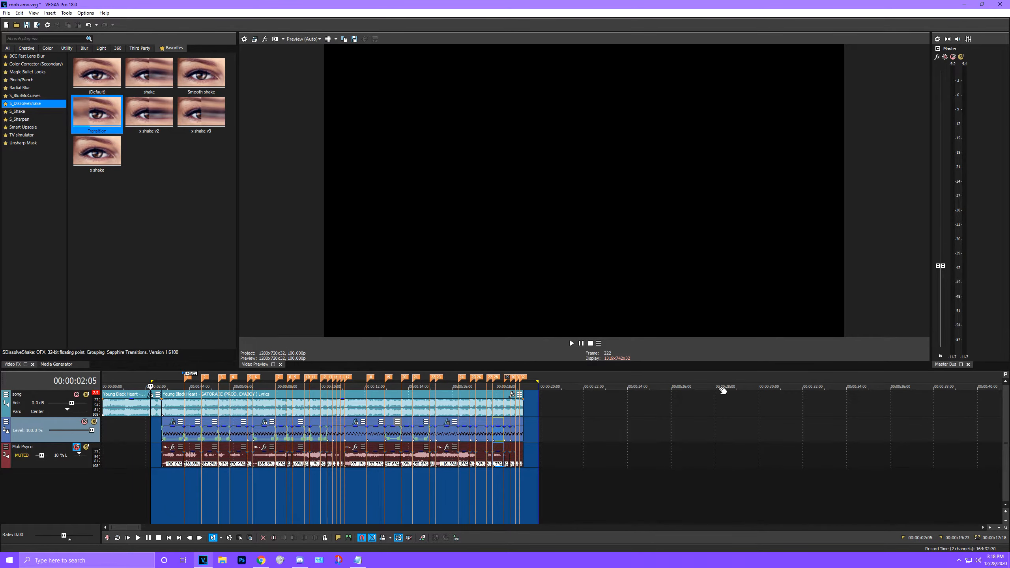
Search the video effects for "pi", apply Pinch/Punch with the Reset to None preset to the first clip and enable its animation
text(pi)
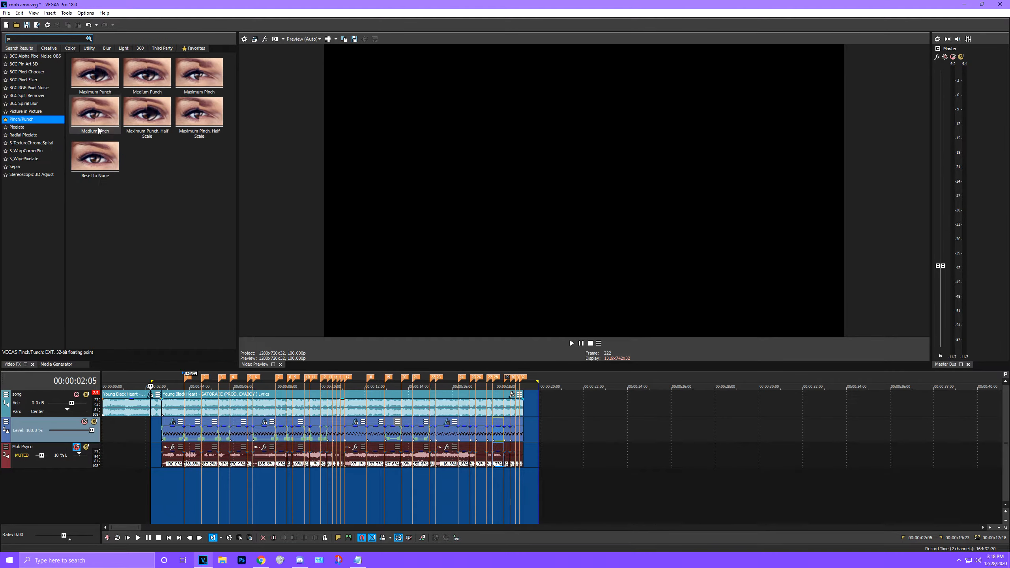
click(175, 377)
scroll(175, 376, up, 5)
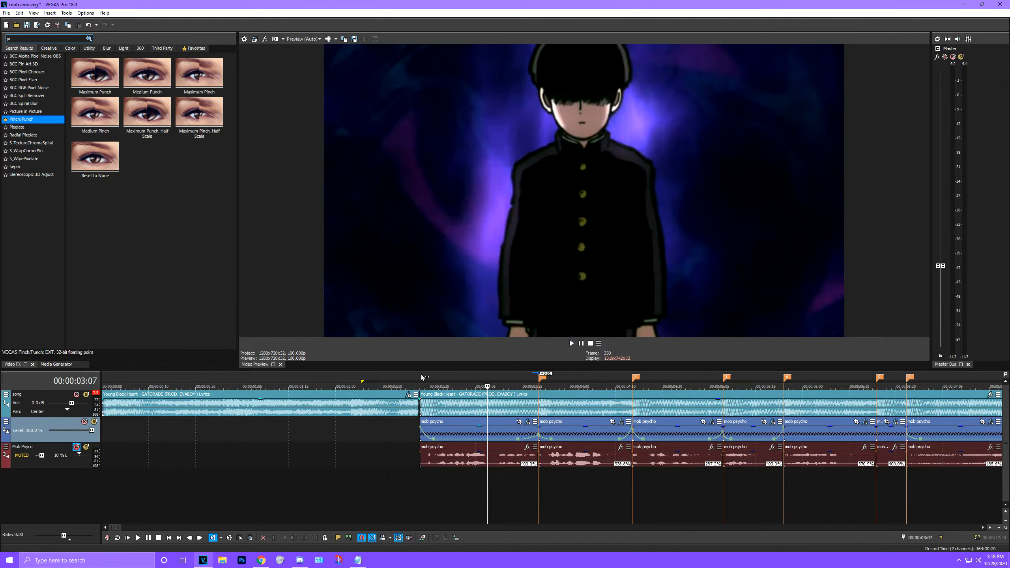
click(421, 375)
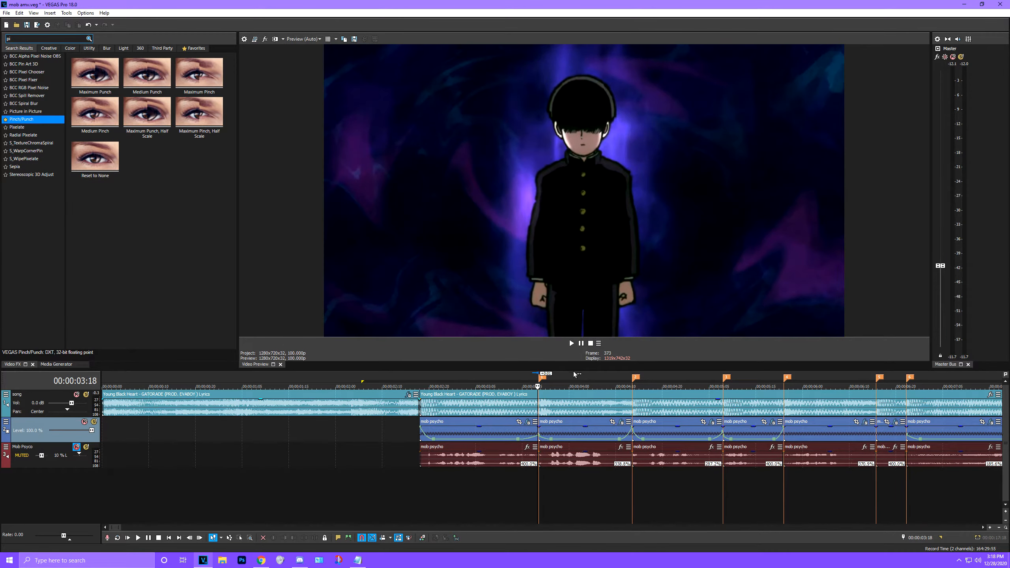
drag(108, 162, 459, 425)
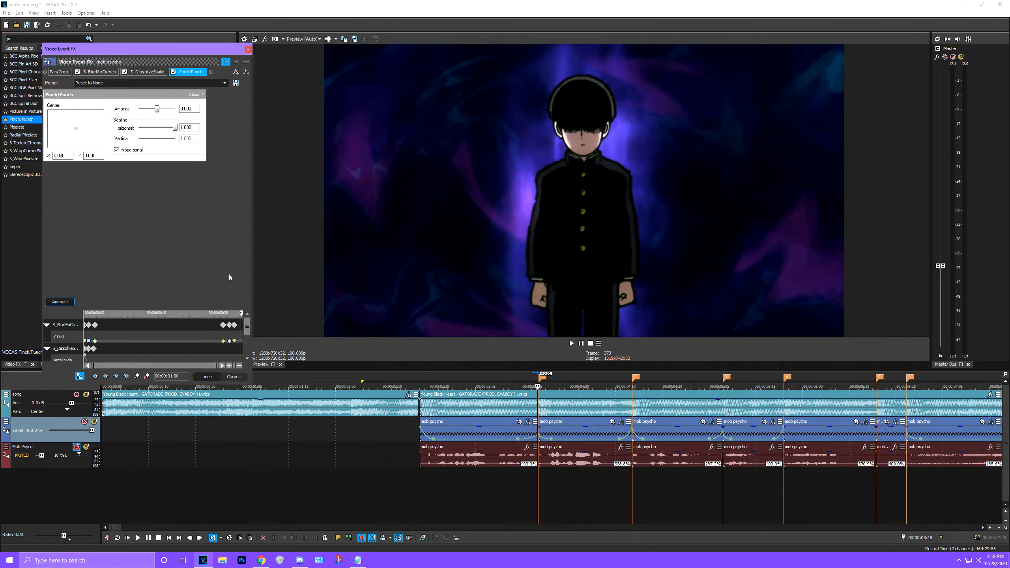
click(68, 303)
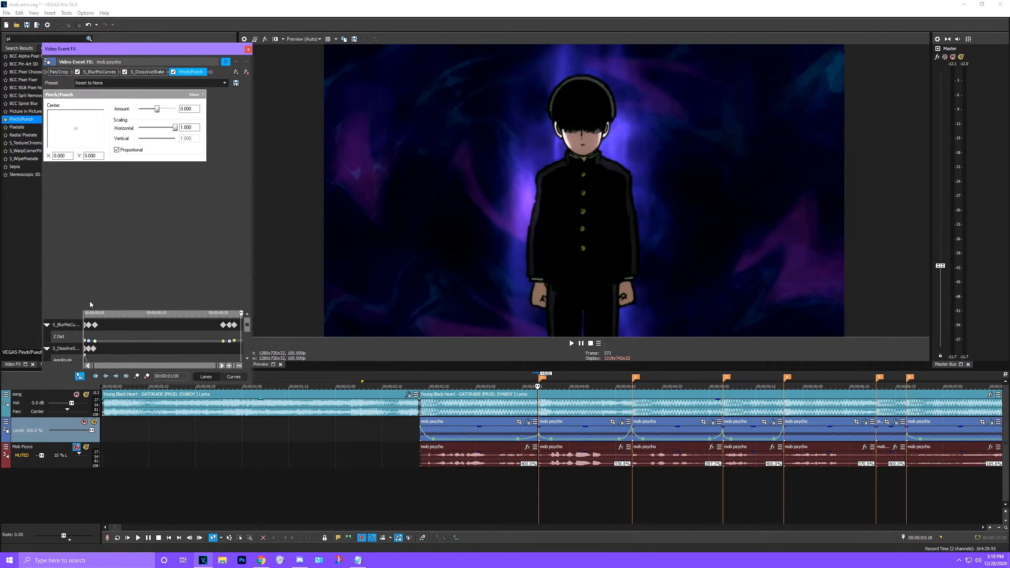
Move the first clip's closing S_BlurMoCurves keyframes to the clip's end and add a Pinch/Punch keyframe at 00:00:00:23
drag(248, 324, 247, 347)
click(235, 325)
mouse_move(233, 348)
mouse_down()
mouse_move(246, 347)
mouse_move(194, 347)
mouse_move(235, 342)
mouse_up()
scroll(238, 332, up, 3)
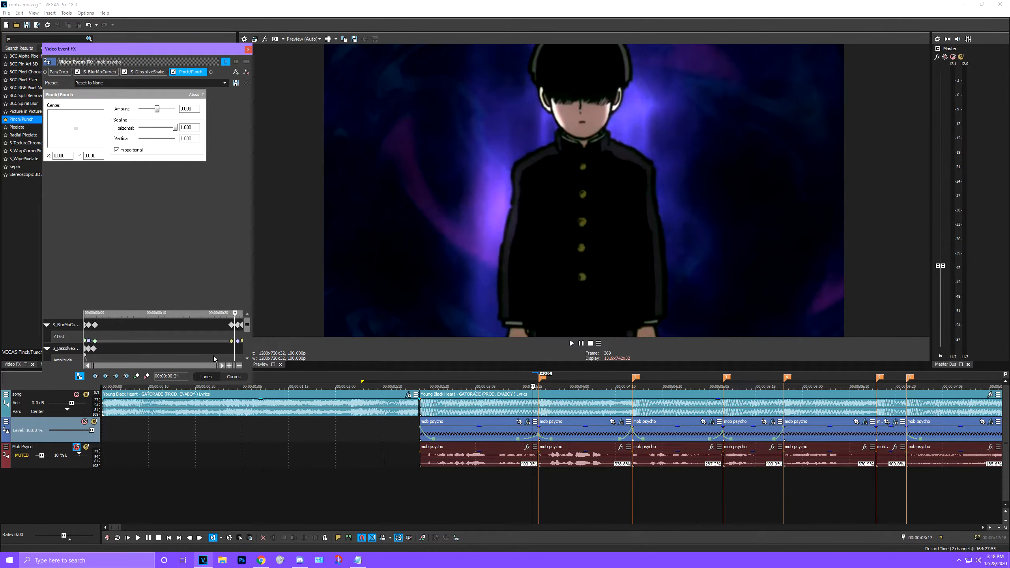
key(Left)
key(Left)
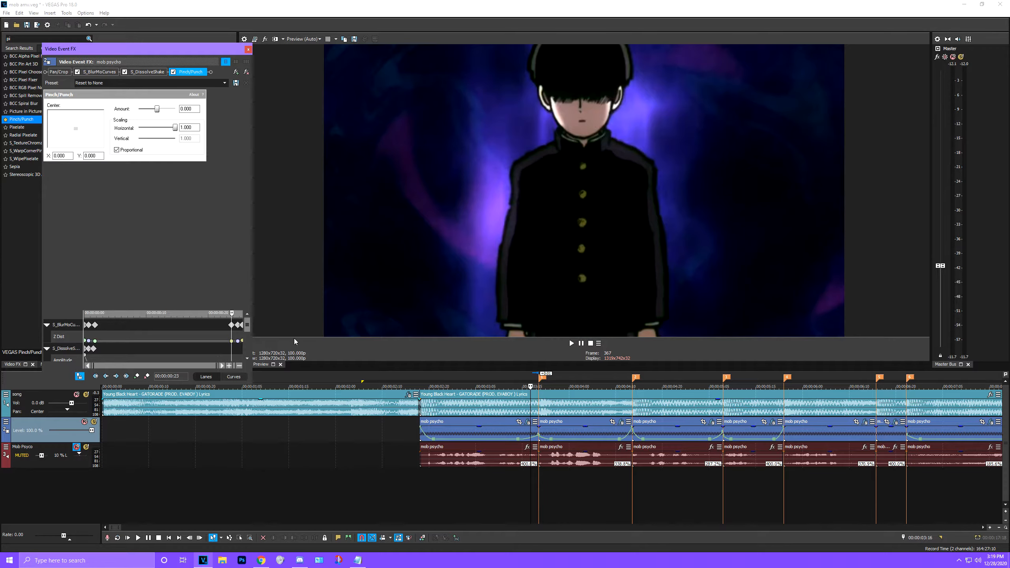
drag(247, 326, 248, 358)
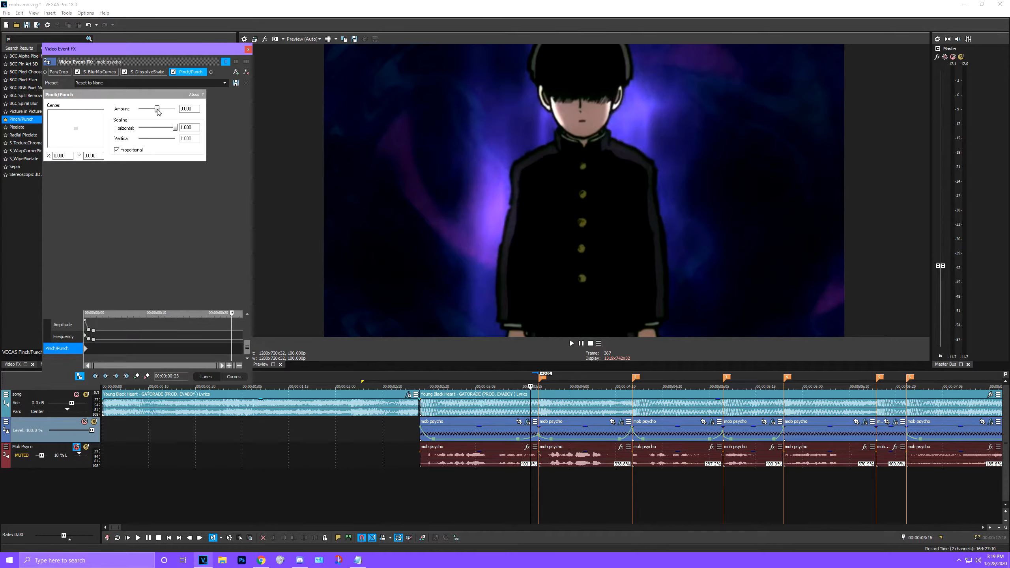
click(136, 376)
Set the Pinch/Punch Amount to -1.000 in a keyframe at the clip's end and shift the preceding Pinch/Punch keyframe slightly earlier
drag(233, 313, 242, 329)
drag(158, 109, 139, 109)
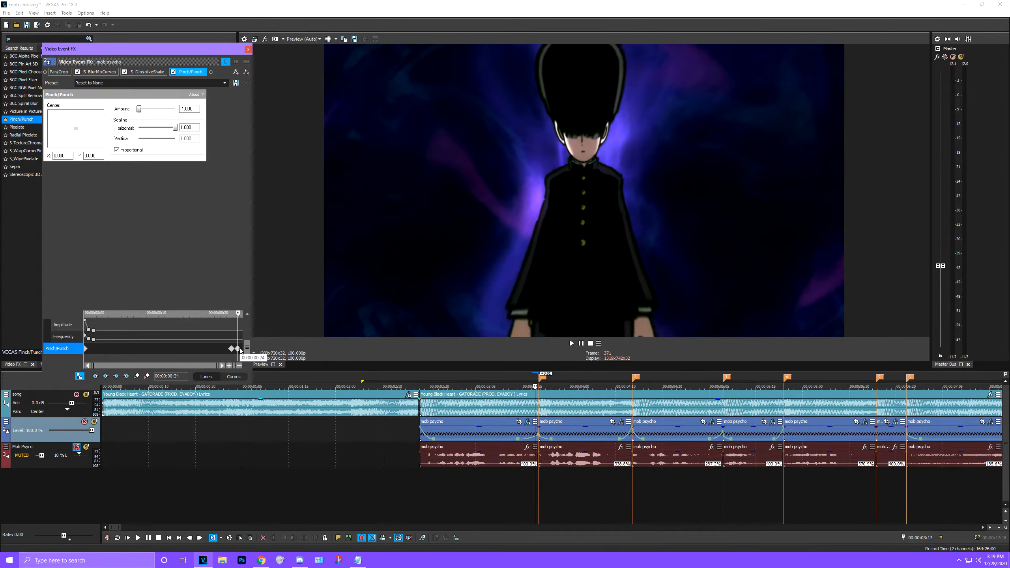
drag(238, 348, 243, 349)
mouse_move(238, 313)
mouse_down()
mouse_move(176, 311)
mouse_move(282, 315)
mouse_move(159, 310)
mouse_up()
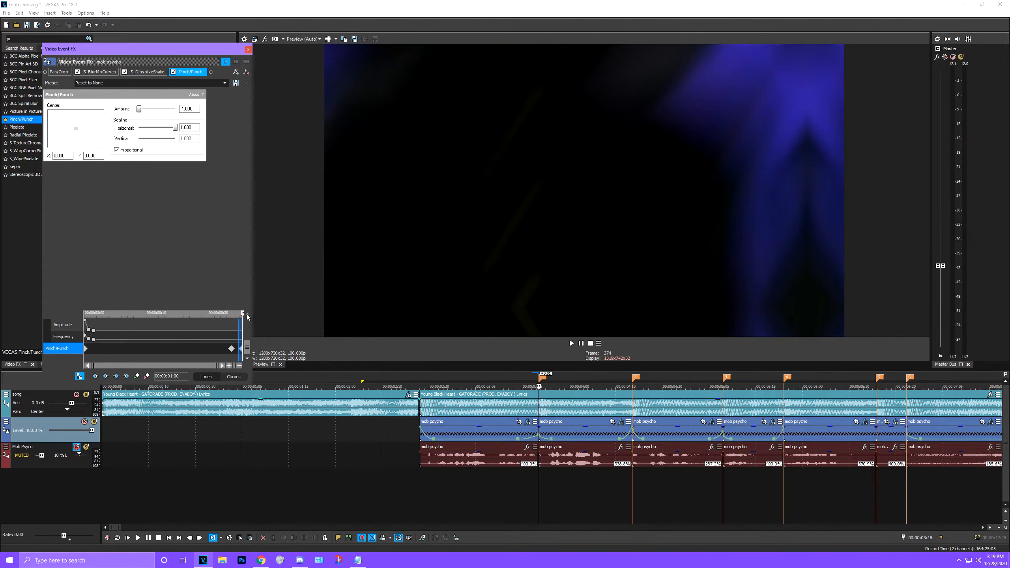
click(231, 348)
drag(232, 348, 228, 349)
mouse_move(230, 314)
mouse_down()
mouse_move(254, 320)
mouse_move(209, 322)
mouse_up()
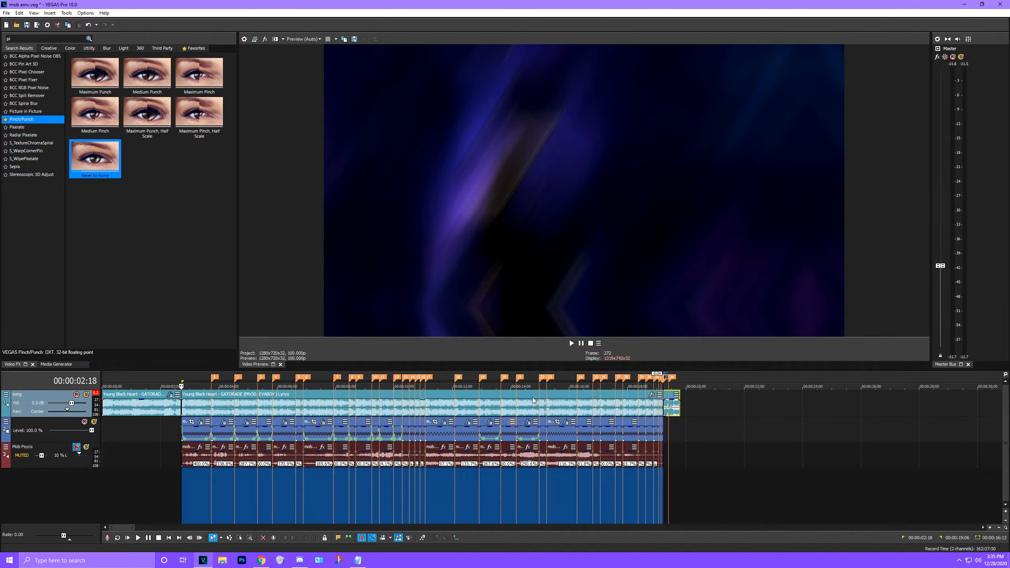
Show the favorite video effects and place the playhead at 00:00:09:22 to get a reference frame for color grading
click(195, 48)
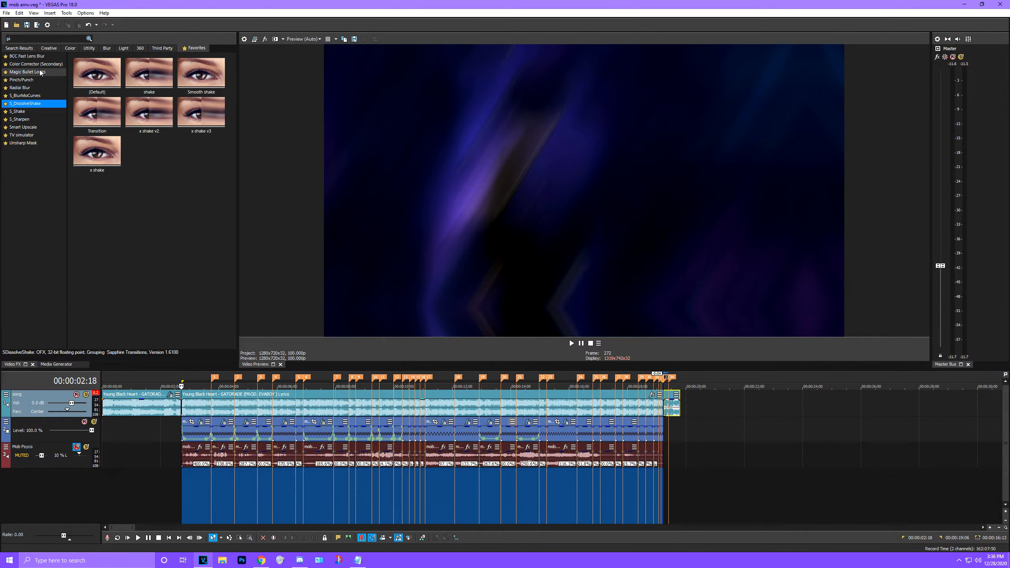
click(445, 374)
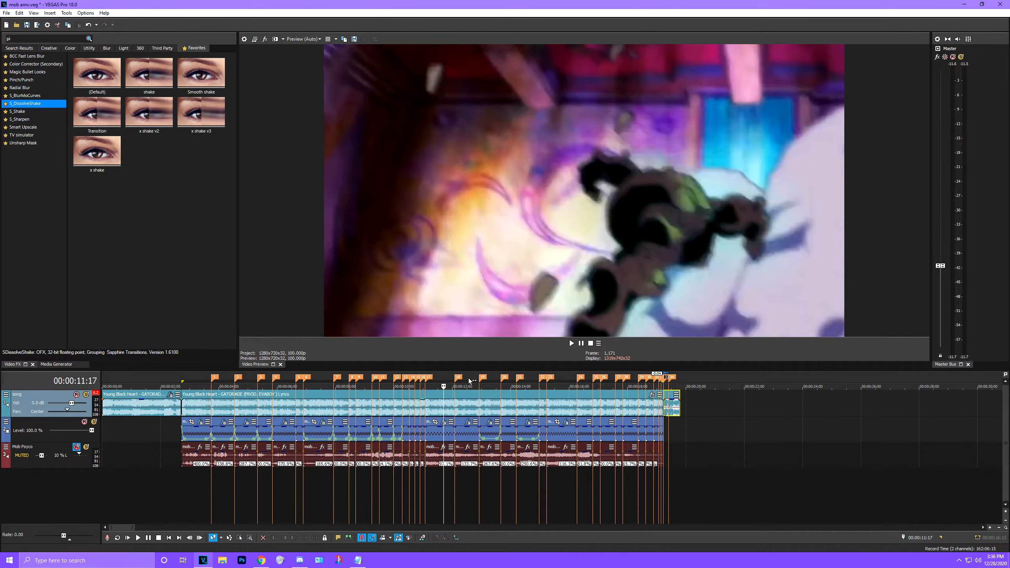
click(469, 377)
click(490, 378)
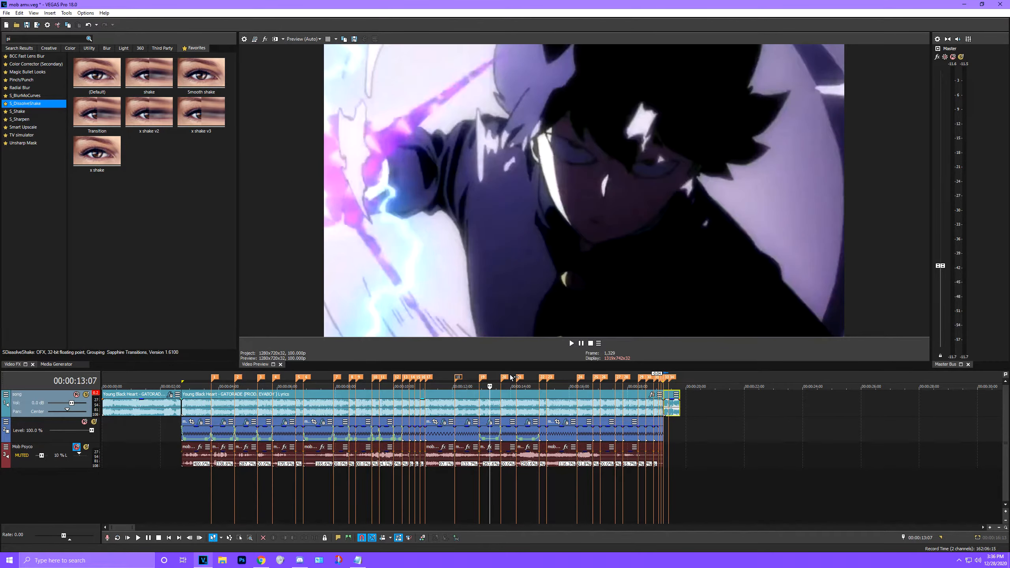
click(508, 378)
click(530, 377)
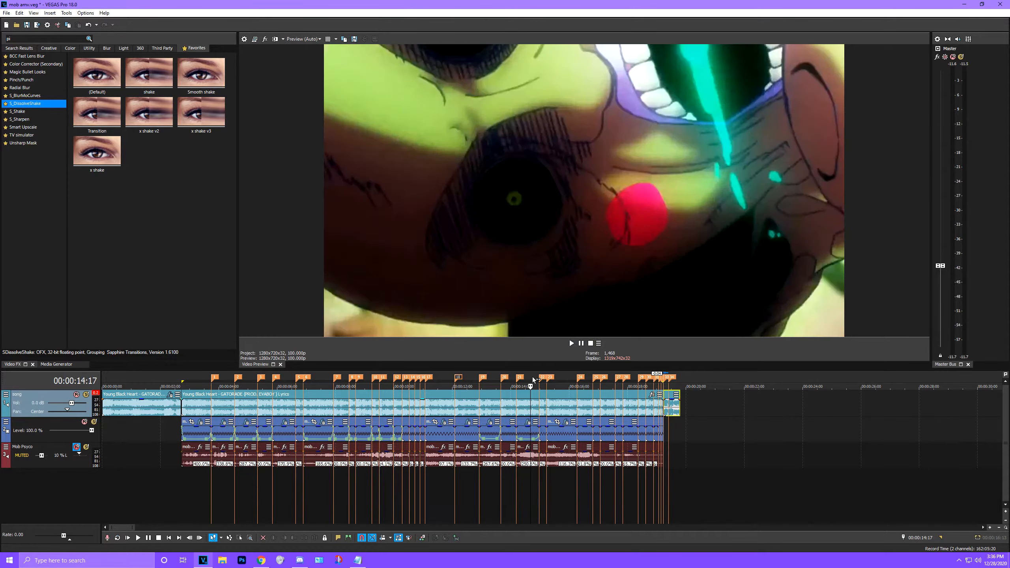
click(543, 377)
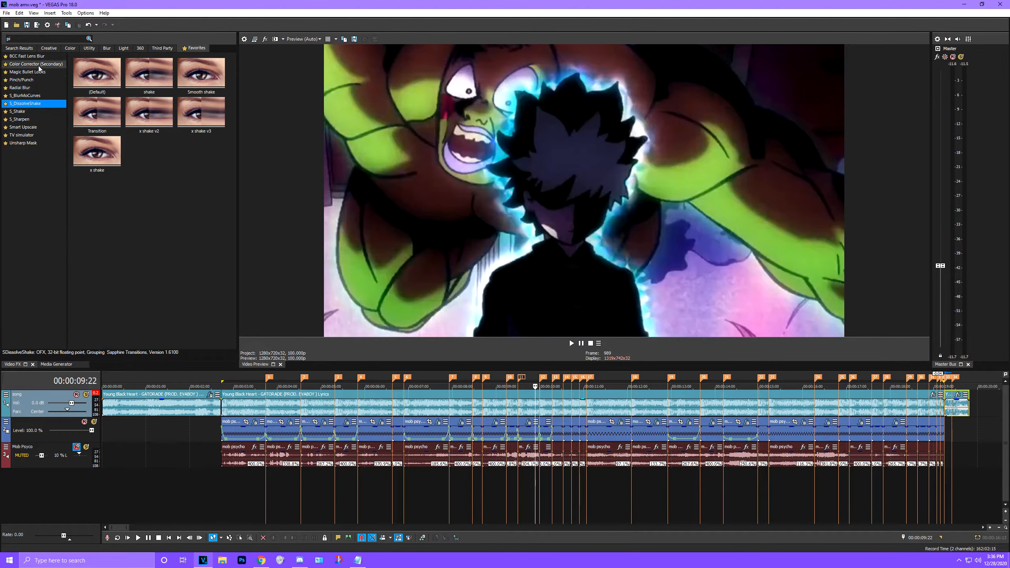
Apply the default Magic Bullet Looks effect to the video track and open its look editor
click(33, 75)
drag(86, 77, 34, 431)
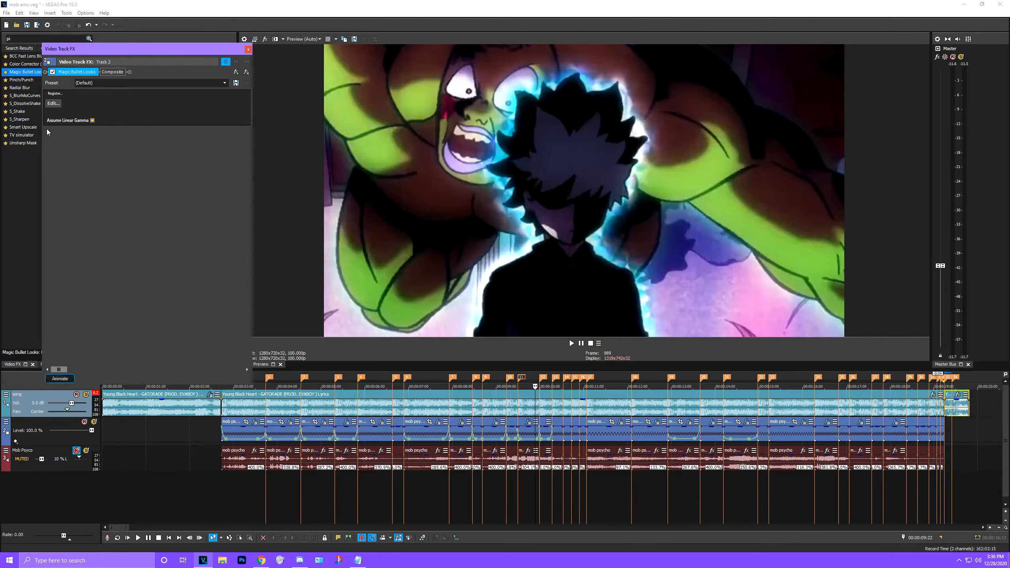
click(60, 103)
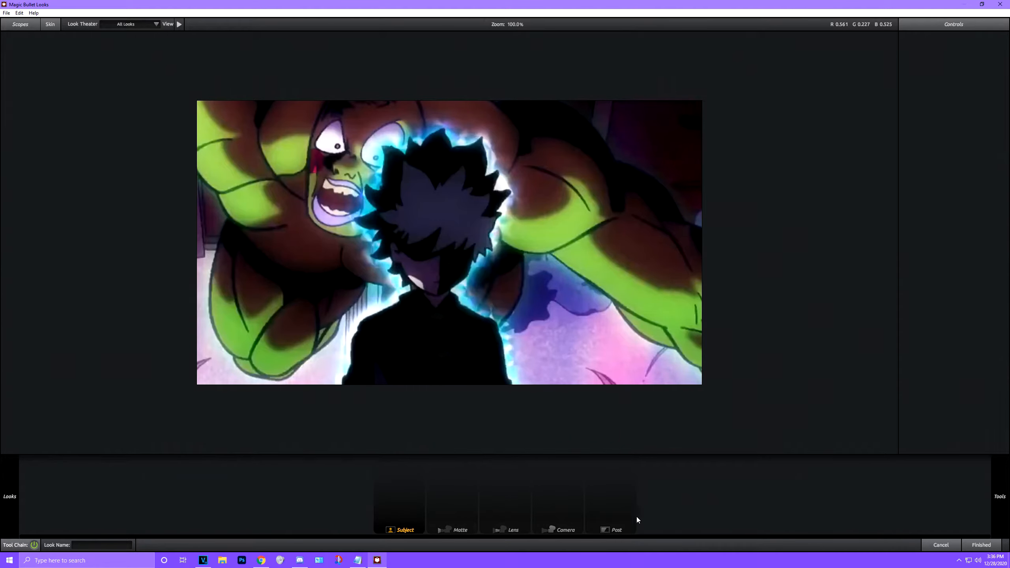
Add a Curves tool to the Post stage, shape its RGB curve into a contrast S-curve, and accept the finished look
click(615, 519)
mouse_move(998, 498)
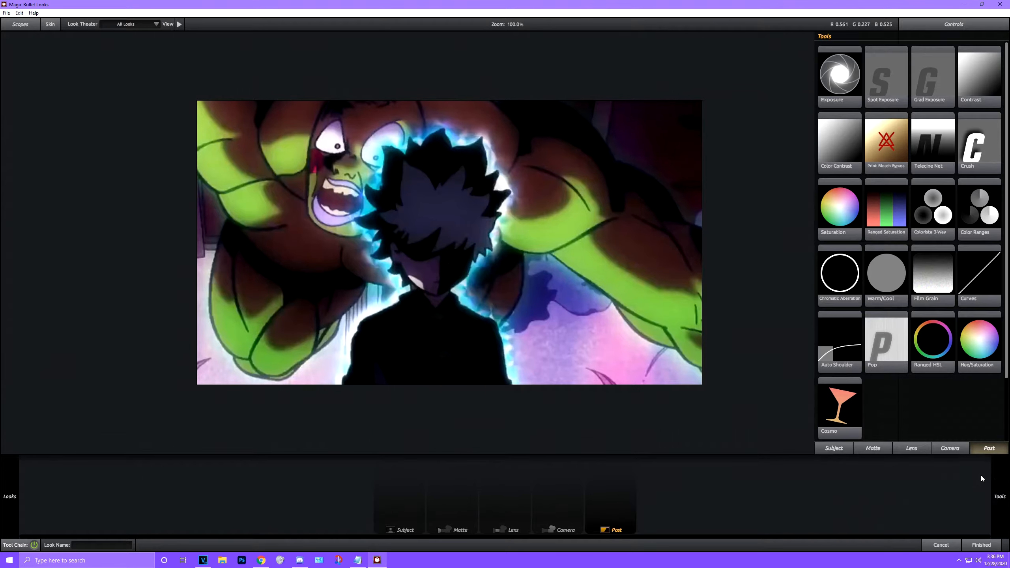
drag(985, 275, 855, 439)
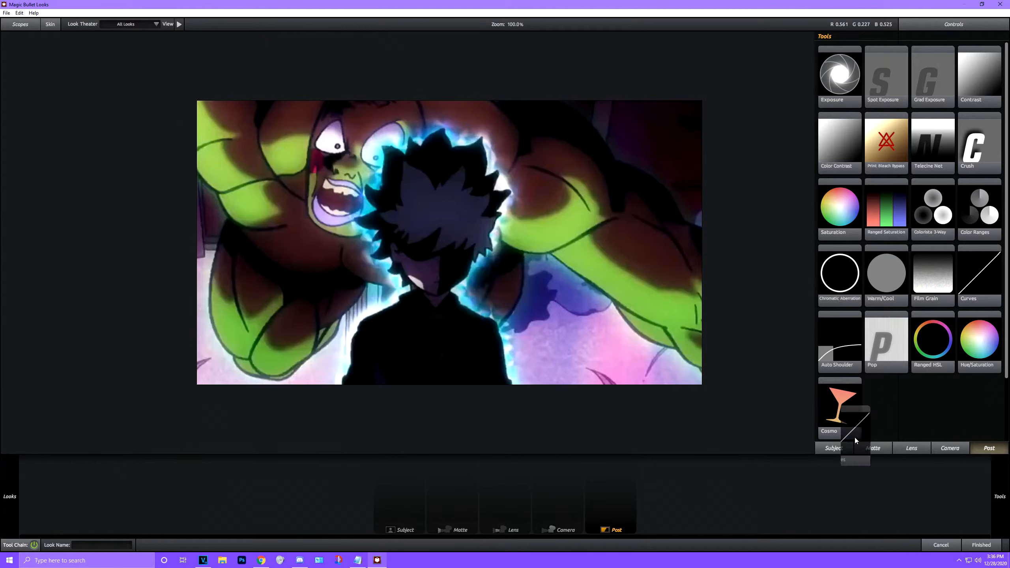
drag(625, 482, 625, 484)
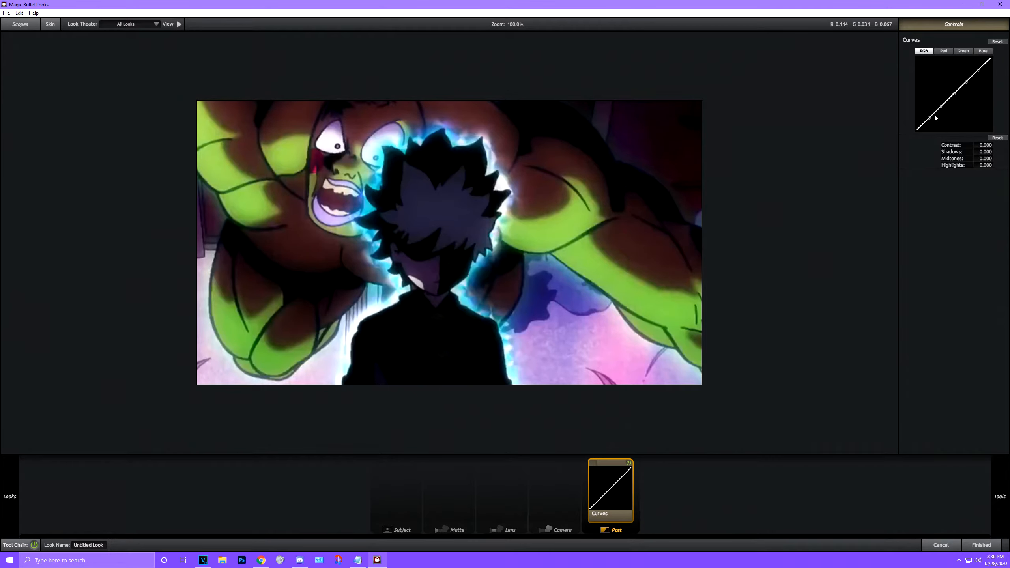
drag(934, 121, 929, 124)
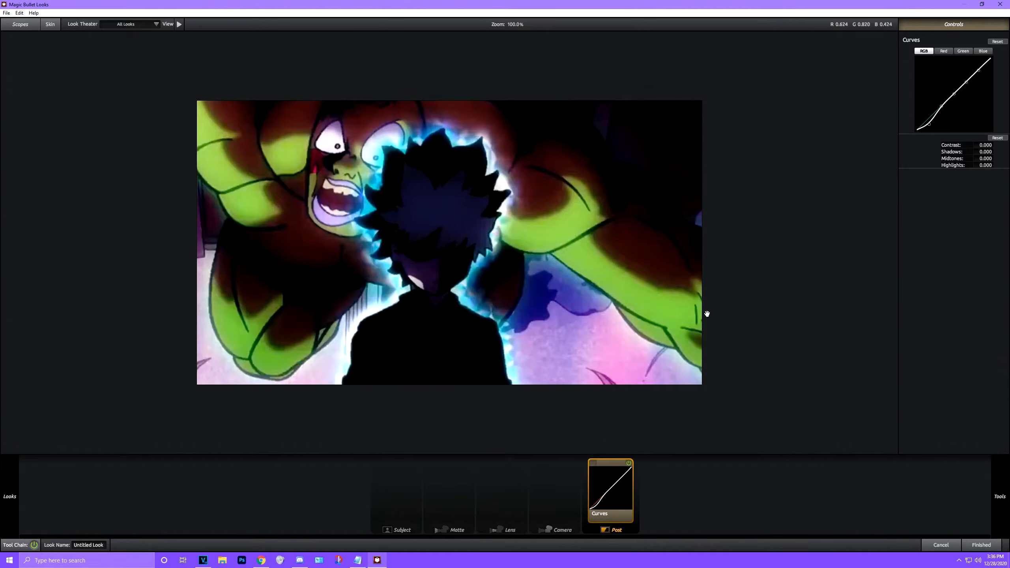
drag(984, 73, 943, 112)
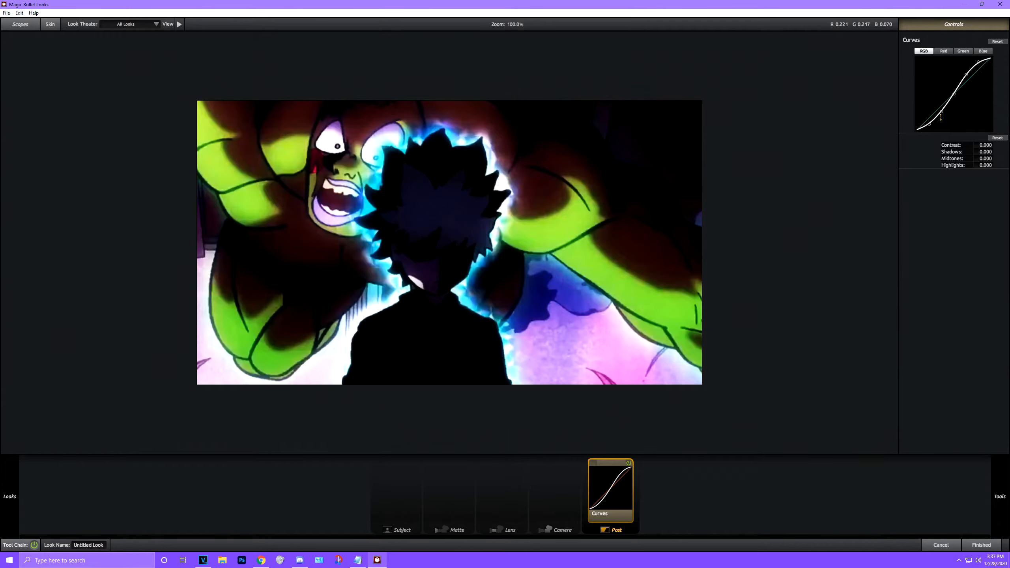
drag(932, 128, 932, 129)
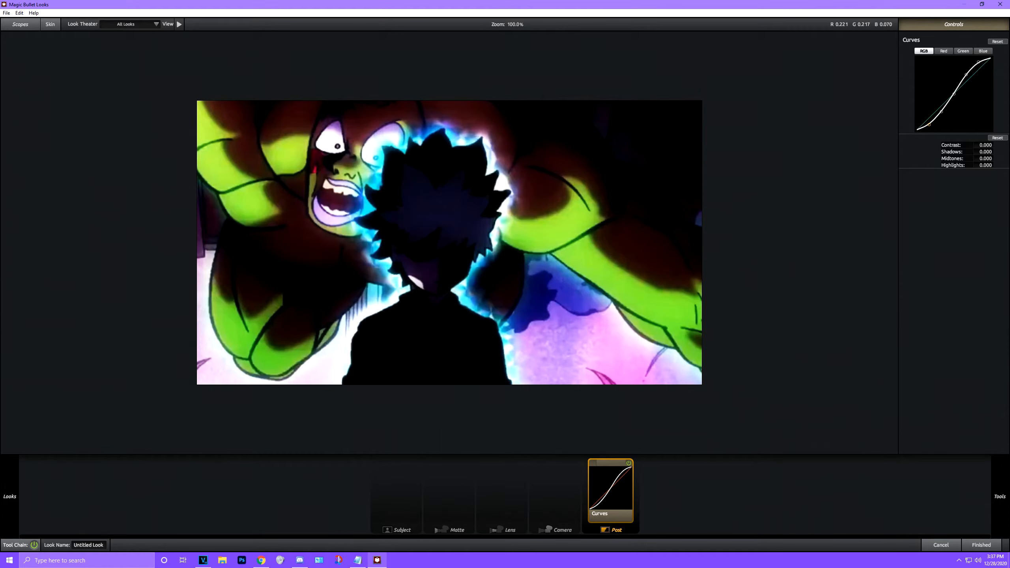
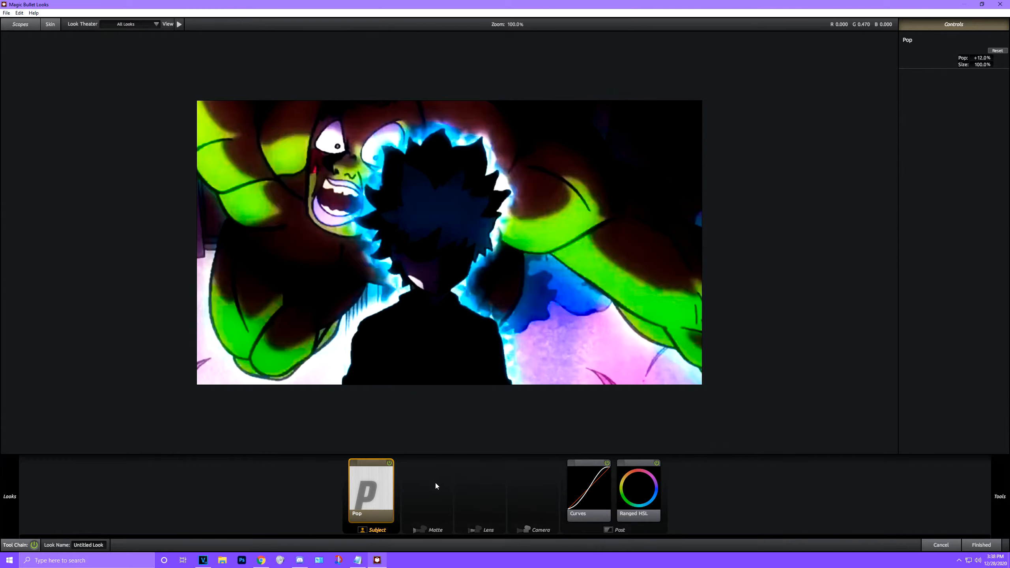
click(457, 484)
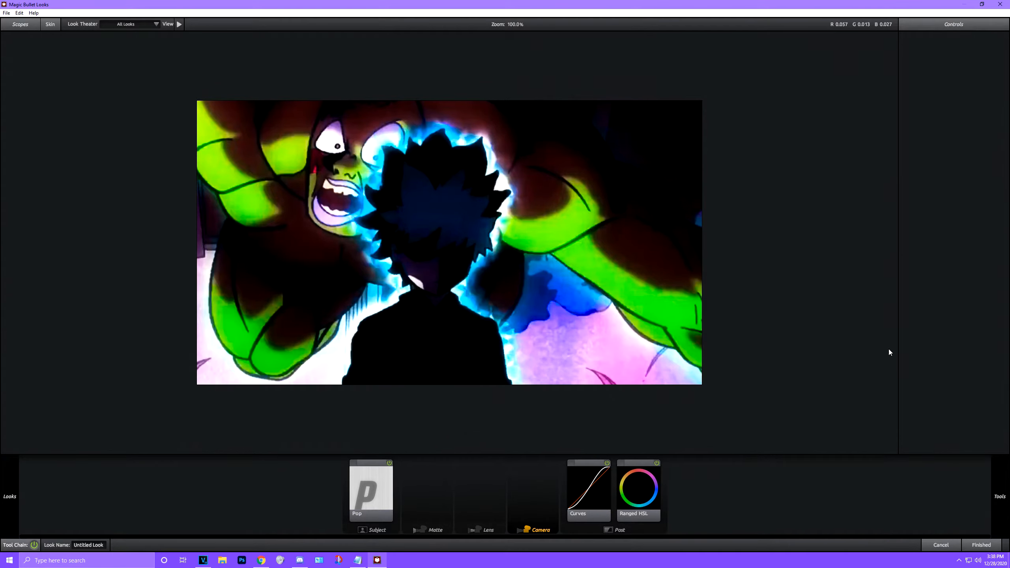
click(997, 547)
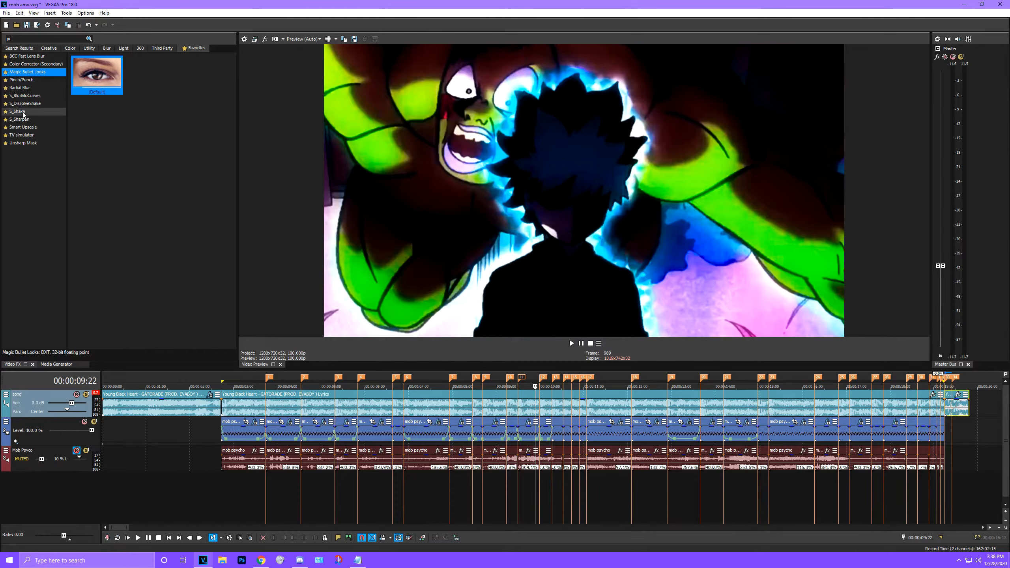
Apply S_Sharpen to the video track, with Sharpen Luma and Chroma at 0.000, Sharpen Width at 0.048 and a raised Sharpen Amp
drag(33, 121, 321, 192)
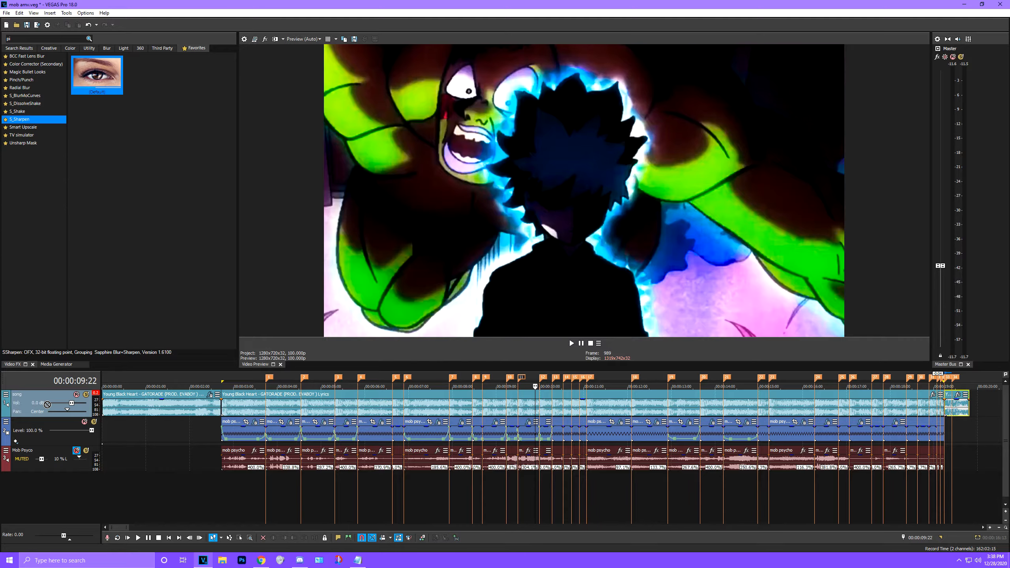
drag(26, 431, 26, 432)
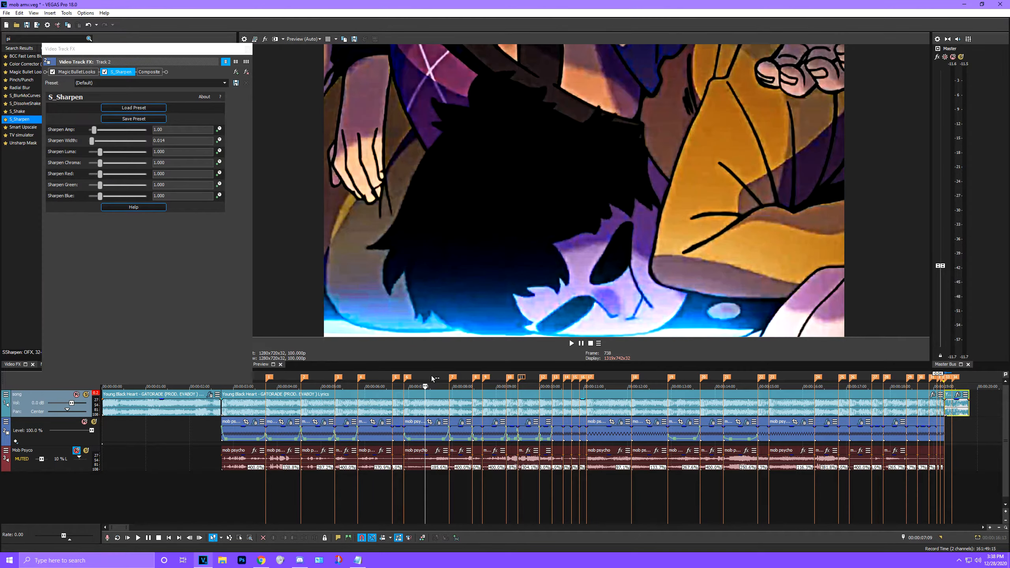
click(463, 386)
click(472, 379)
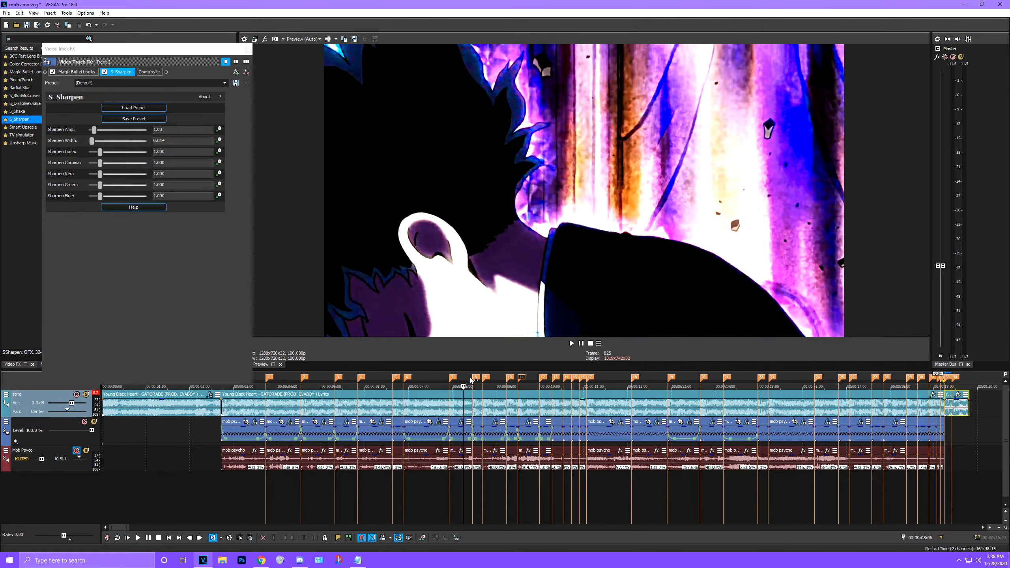
key(Left)
key(Left)
key(Left)
key(Left)
key(Left)
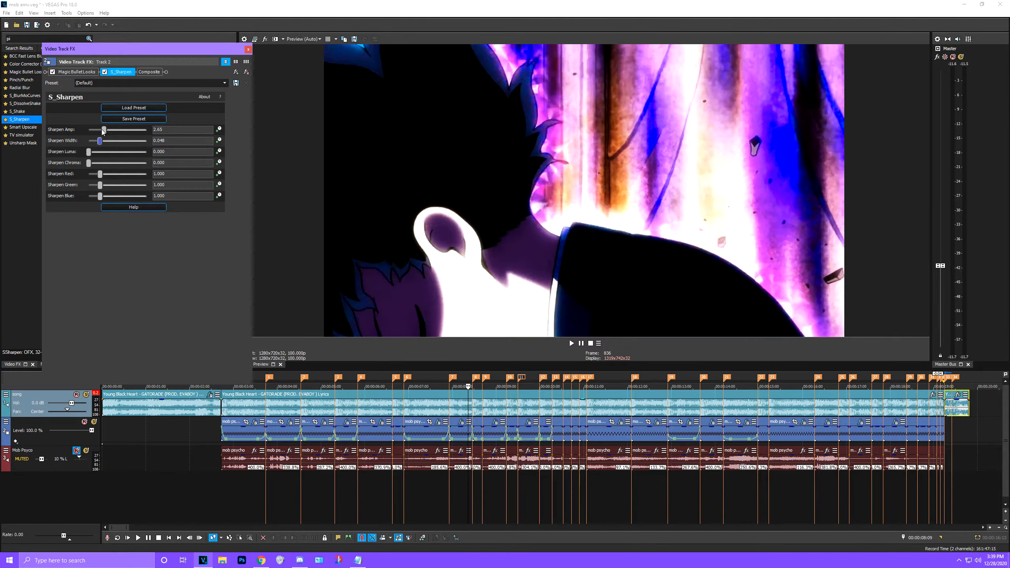
drag(103, 131, 106, 135)
click(498, 380)
Apply Smart Upscale to the video track with scale 4.00 and noise sensitivity 2000.00, closing its settings
click(39, 128)
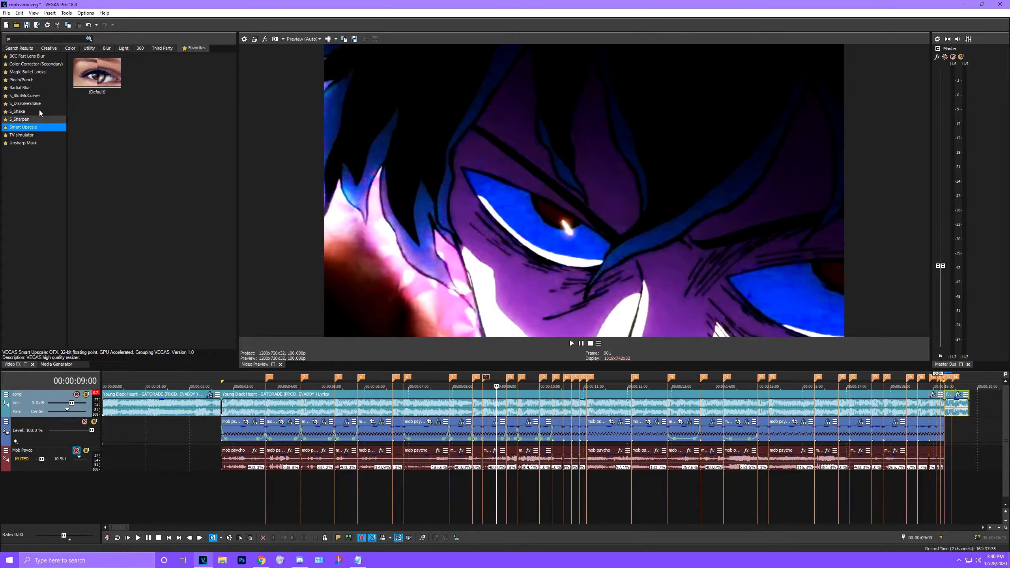
drag(105, 73, 60, 437)
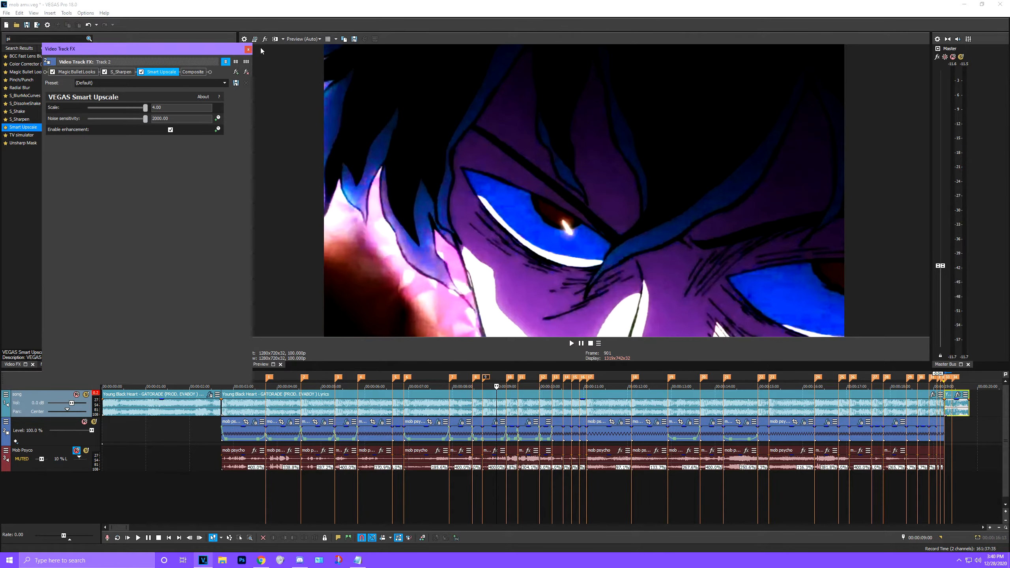
click(249, 50)
Apply the default Unsharp Mask effect to the video track
click(38, 142)
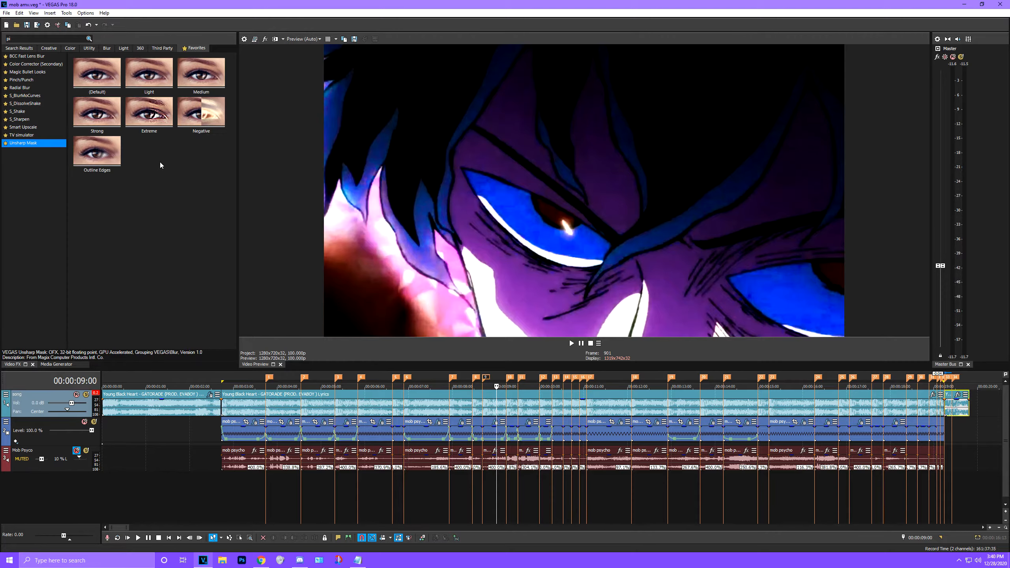
drag(97, 72, 238, 106)
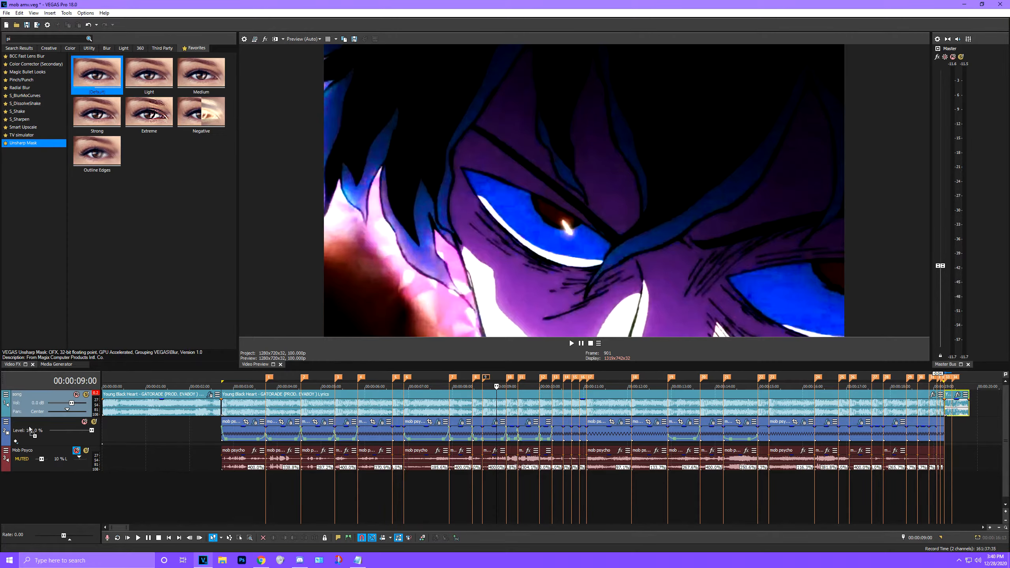
drag(30, 429, 30, 430)
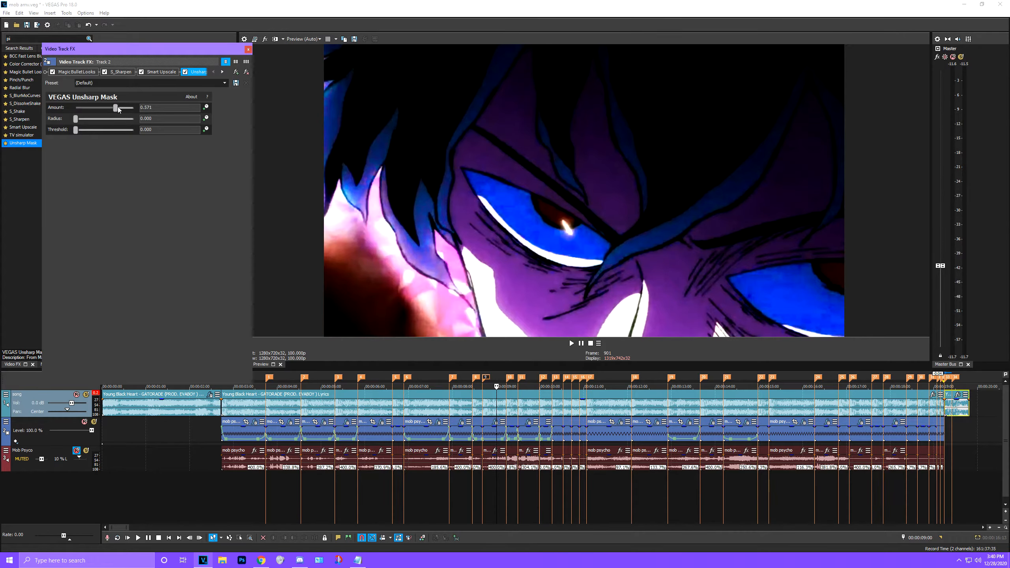
Set the Unsharp Mask's Amount to 1.000, Radius to 0.000 and Threshold to 1.000, and close its settings
drag(118, 106, 156, 104)
mouse_move(75, 119)
mouse_down()
mouse_move(108, 116)
mouse_move(76, 120)
mouse_up()
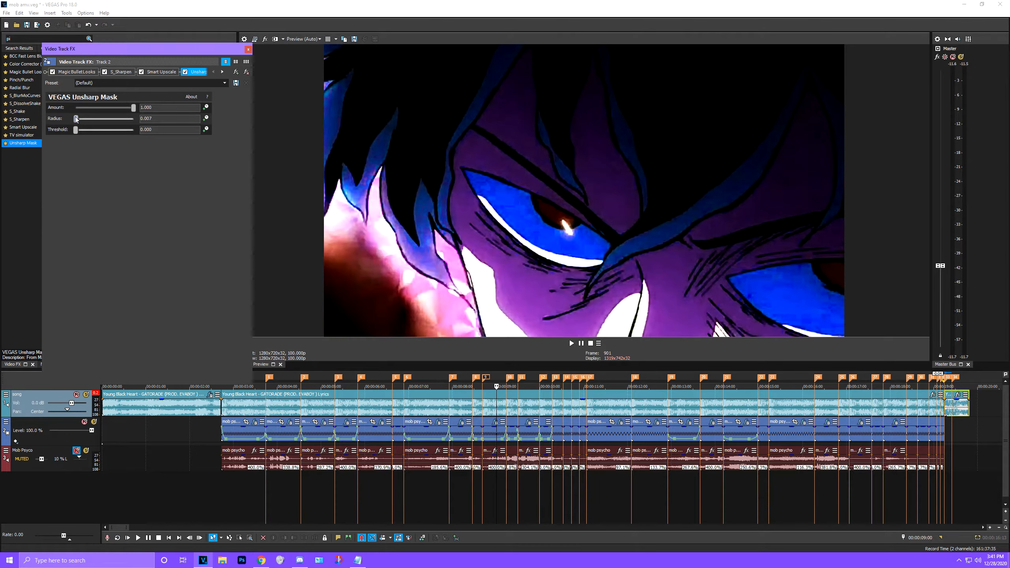
drag(76, 129, 135, 130)
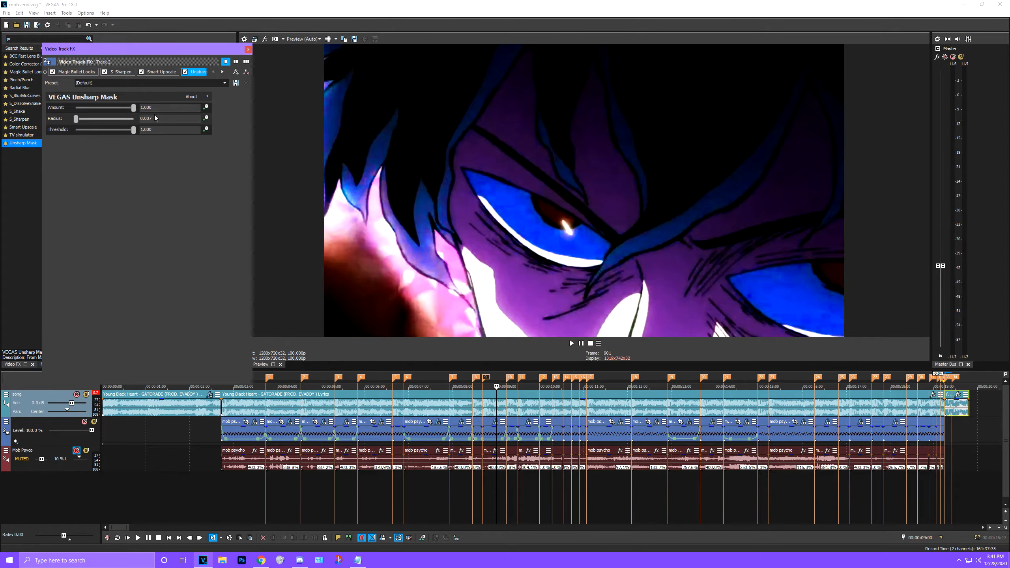
mouse_move(76, 119)
mouse_down()
mouse_move(93, 118)
mouse_move(76, 120)
mouse_up()
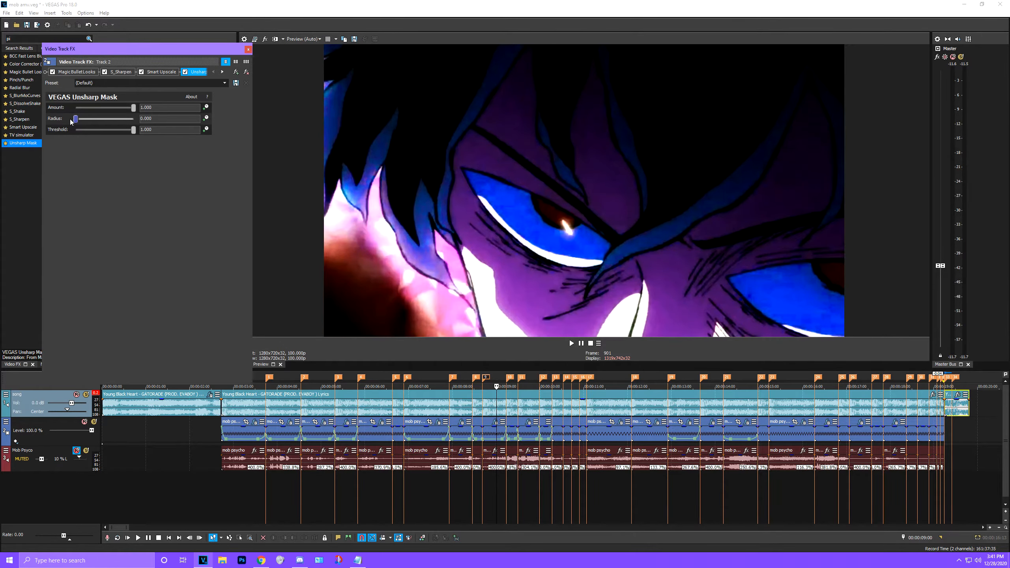
click(248, 49)
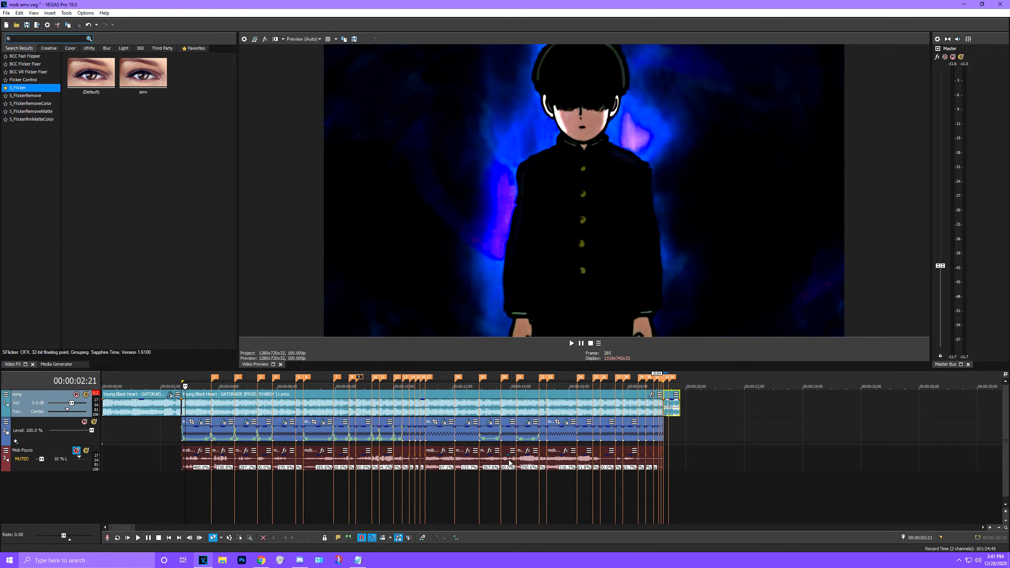
scroll(510, 463, up, 5)
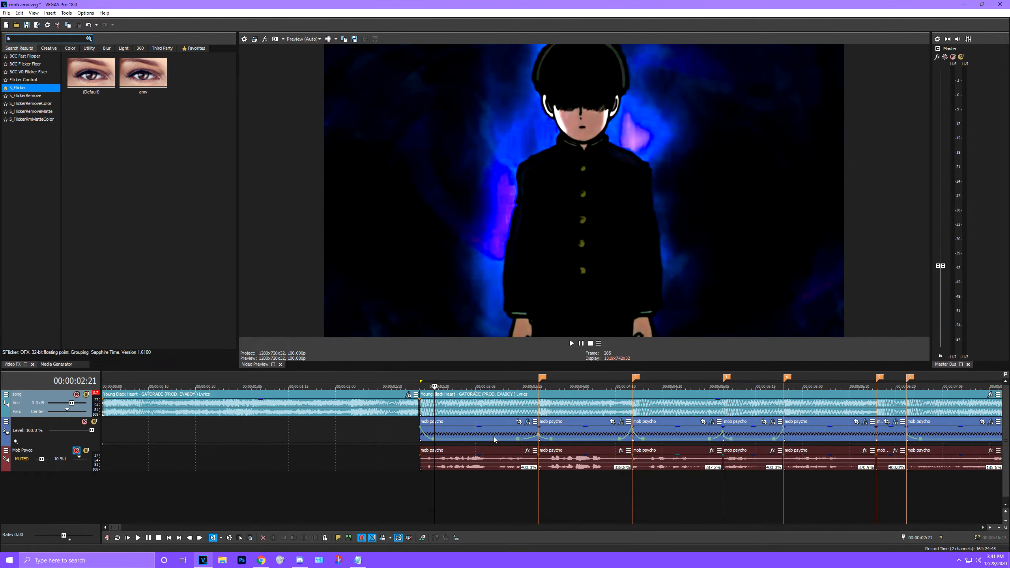
scroll(637, 436, down, 4)
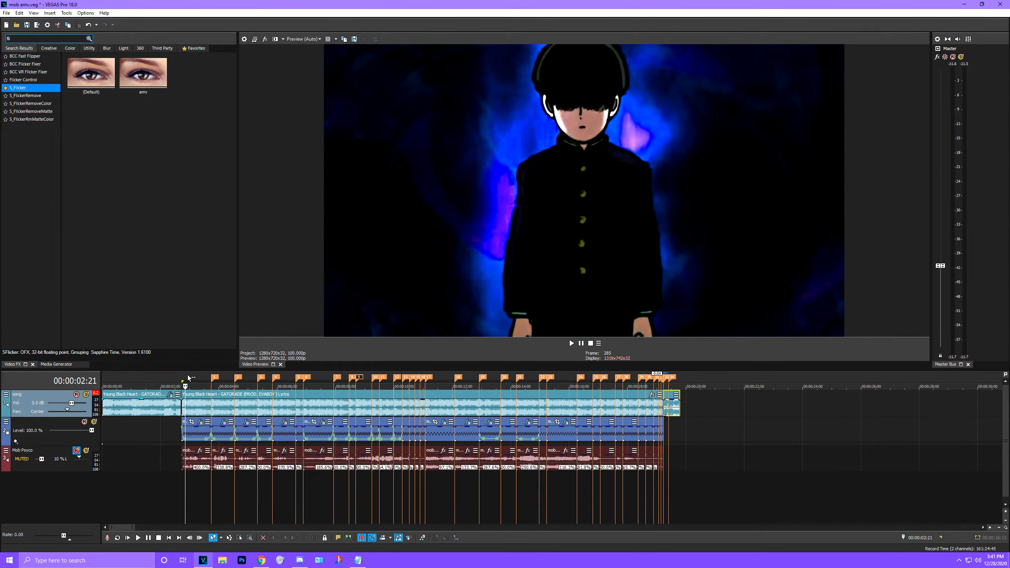
click(107, 384)
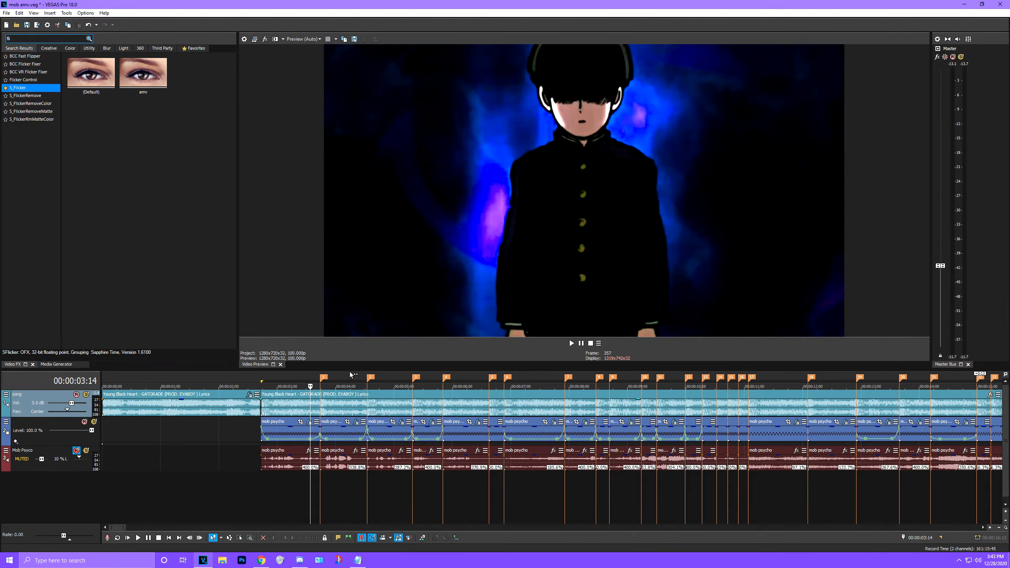
scroll(344, 432, up, 5)
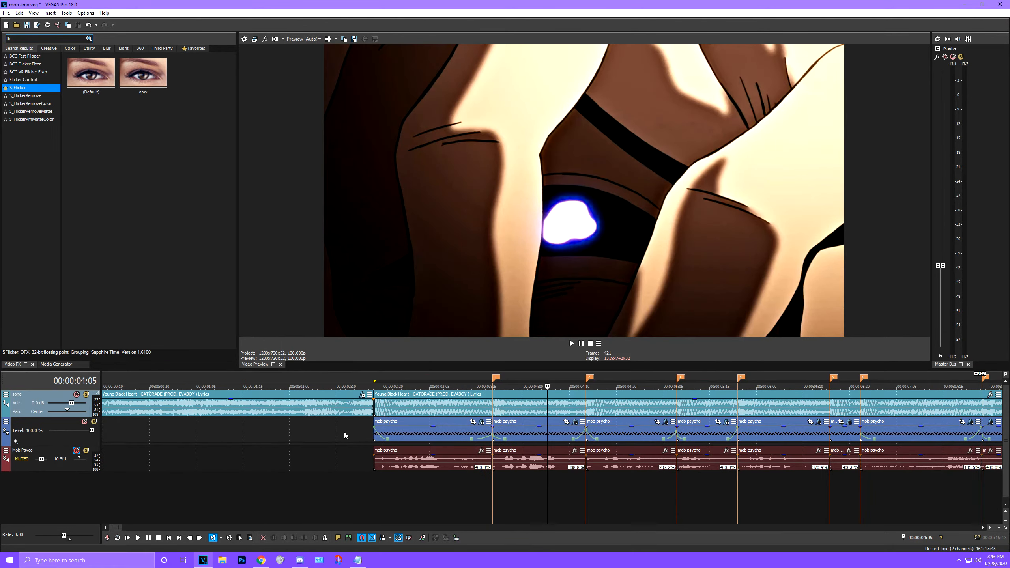
click(614, 423)
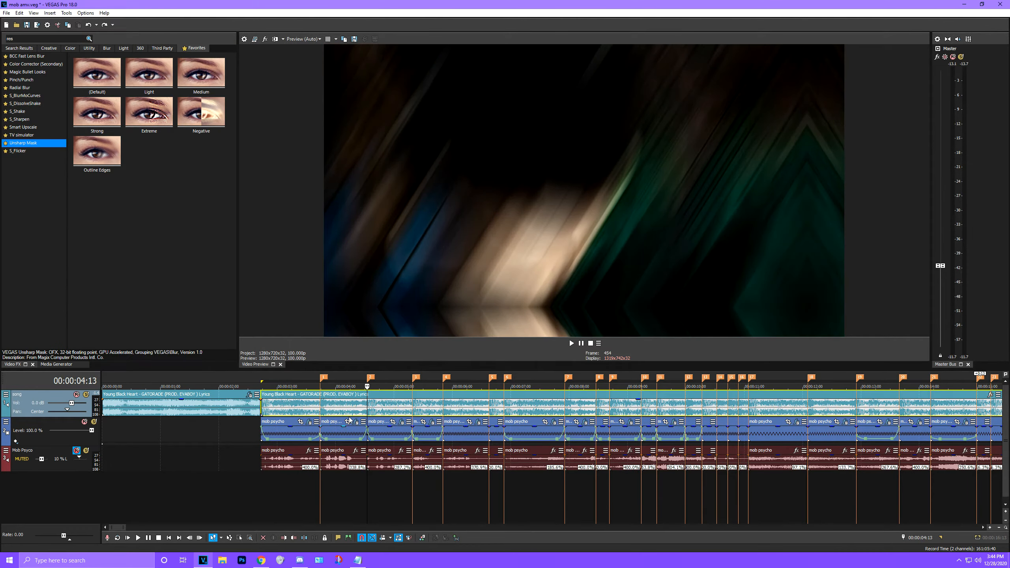
Add the Resonant Filter audio effect to the main song event above the video clips, closing its settings
scroll(506, 406, down, 2)
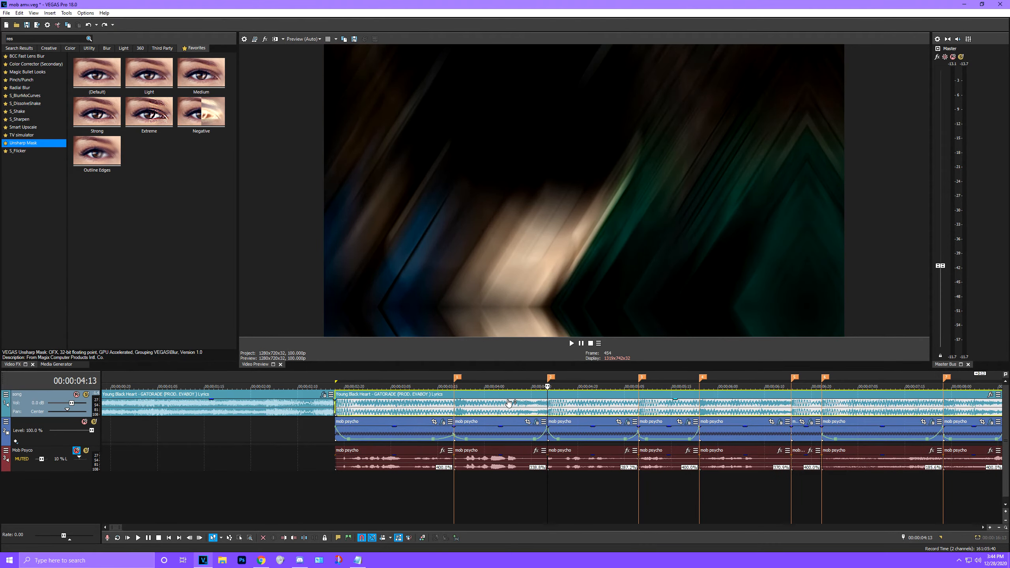
scroll(506, 406, up, 2)
scroll(641, 424, down, 2)
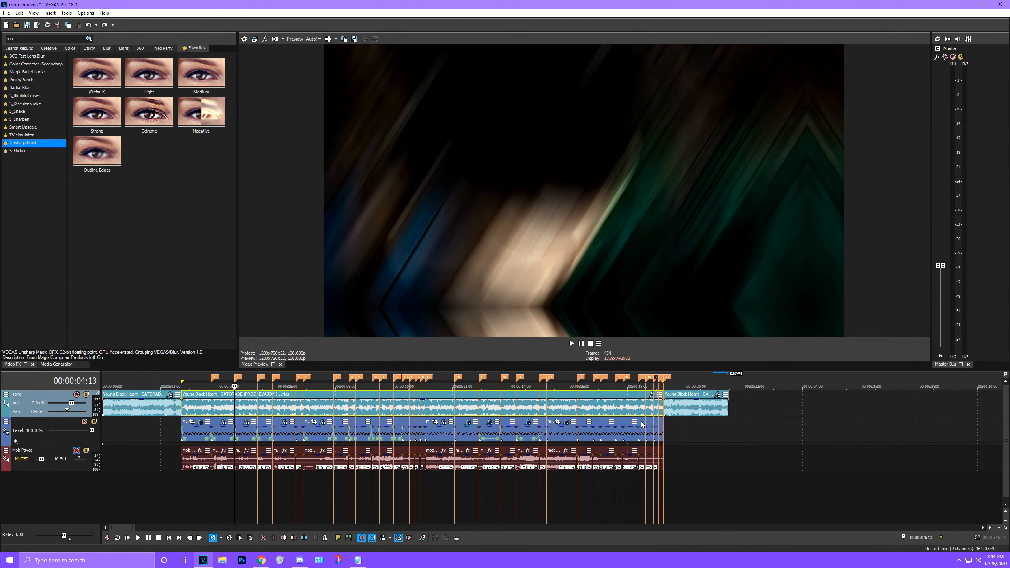
click(653, 394)
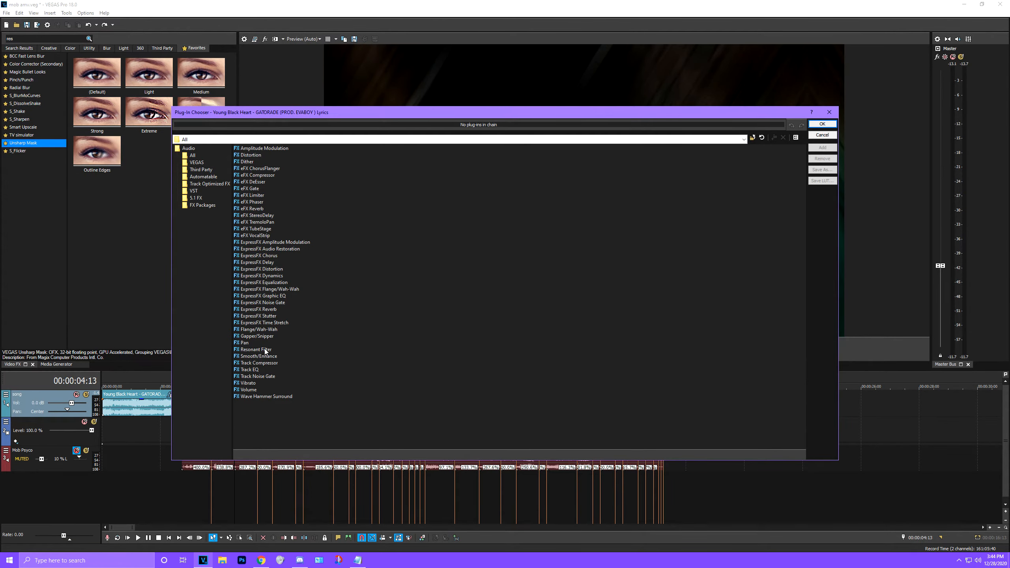
click(266, 350)
click(822, 147)
click(823, 124)
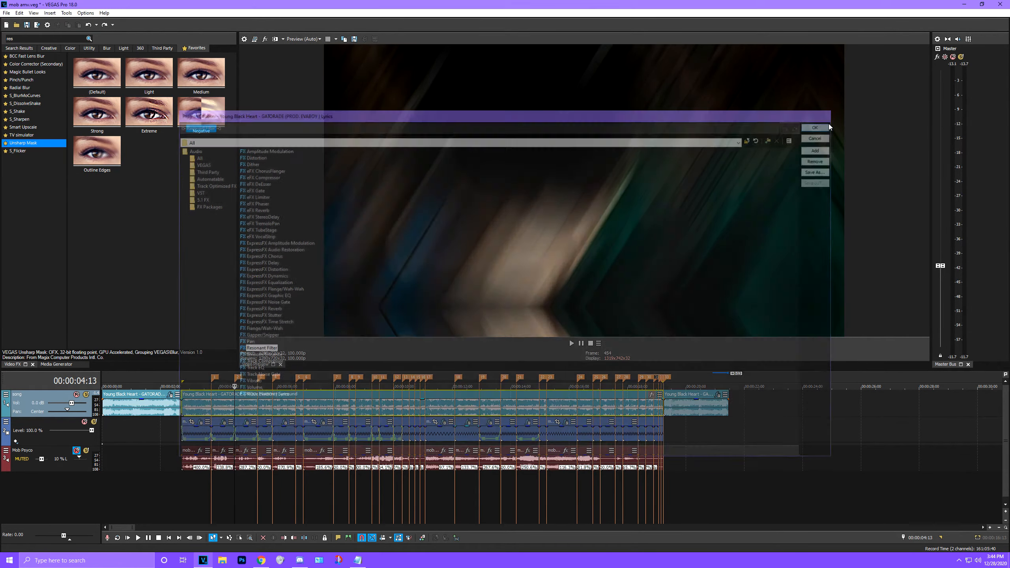
click(441, 191)
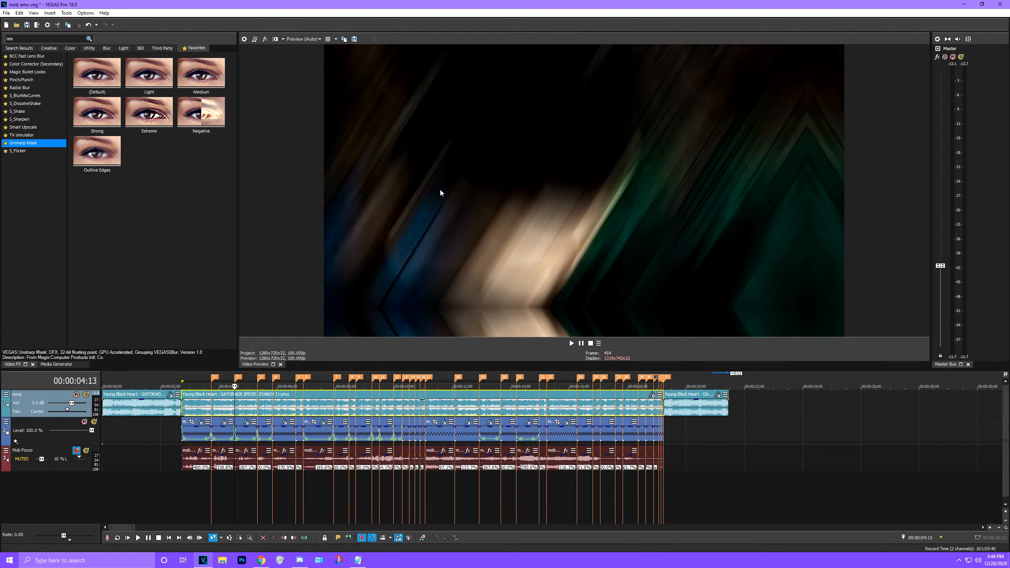
Step frame by frame through the first video clip up to its transition at the first beat marker
click(191, 377)
scroll(192, 377, up, 5)
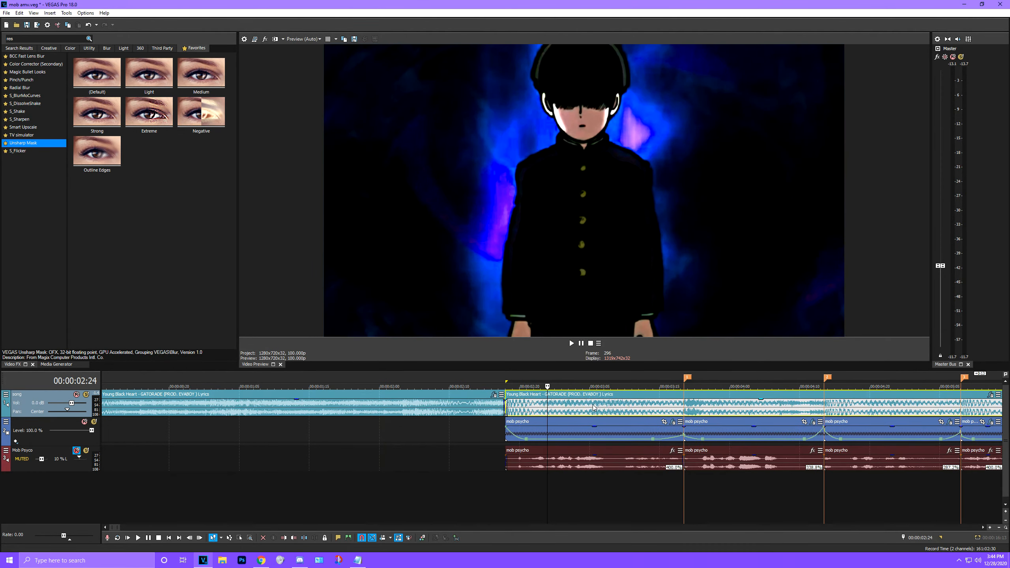
key(Right)
key(Right)
key(Right)
key(Right)
key(Right)
key(Right)
key(Right)
key(Right)
key(Right)
key(Right)
key(Right)
key(Right)
key(Right)
key(Right)
key(Right)
key(Right)
key(Right)
key(Right)
key(Right)
key(Right)
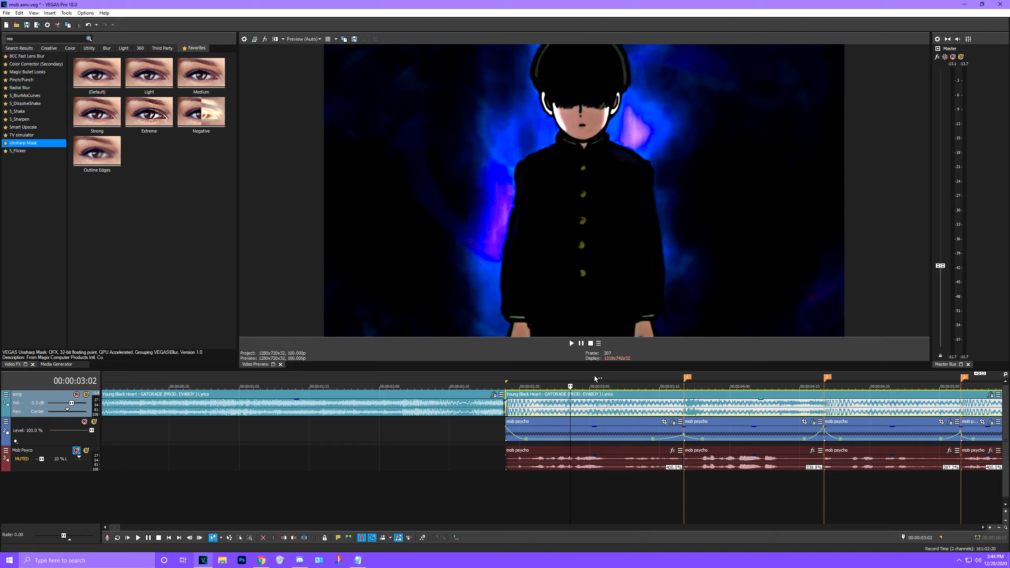
key(Right)
key(Right)
key(Right)
key(Right)
key(Right)
key(Right)
key(Right)
key(Right)
key(Right)
key(Right)
key(Right)
key(Right)
key(Right)
key(Right)
key(Right)
key(Right)
key(Right)
key(Right)
key(Right)
key(Right)
scroll(609, 382, up, 5)
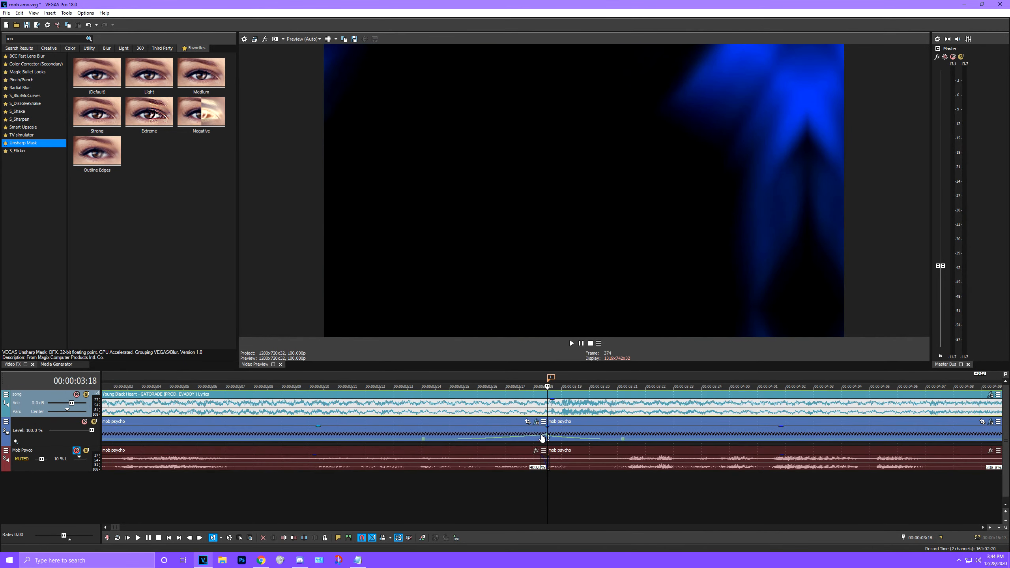
key(Right)
scroll(609, 382, down, 6)
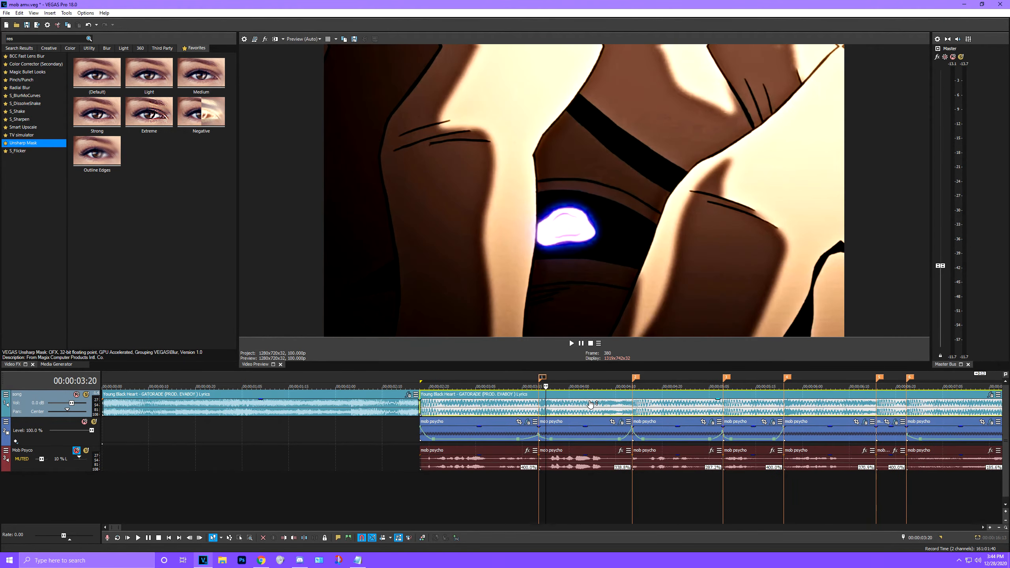
Split the song at the second and first beat markers, 00:00:04:13 and 00:00:03:18, to isolate the section under the second clip
click(807, 398)
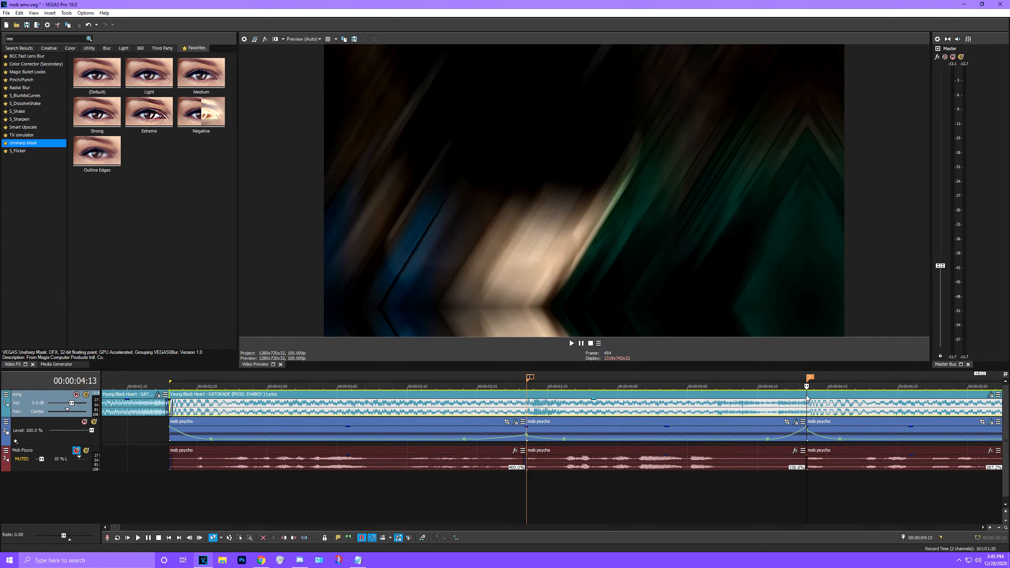
key(s)
click(528, 398)
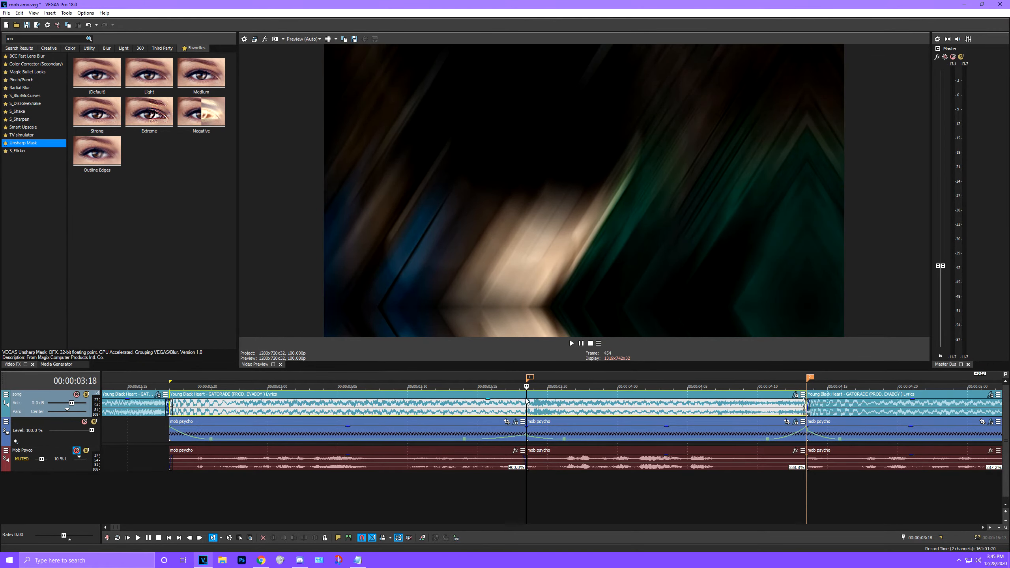
key(s)
Set the isolated song section's Resonant Filter to the Muffler preset and close its settings
click(795, 394)
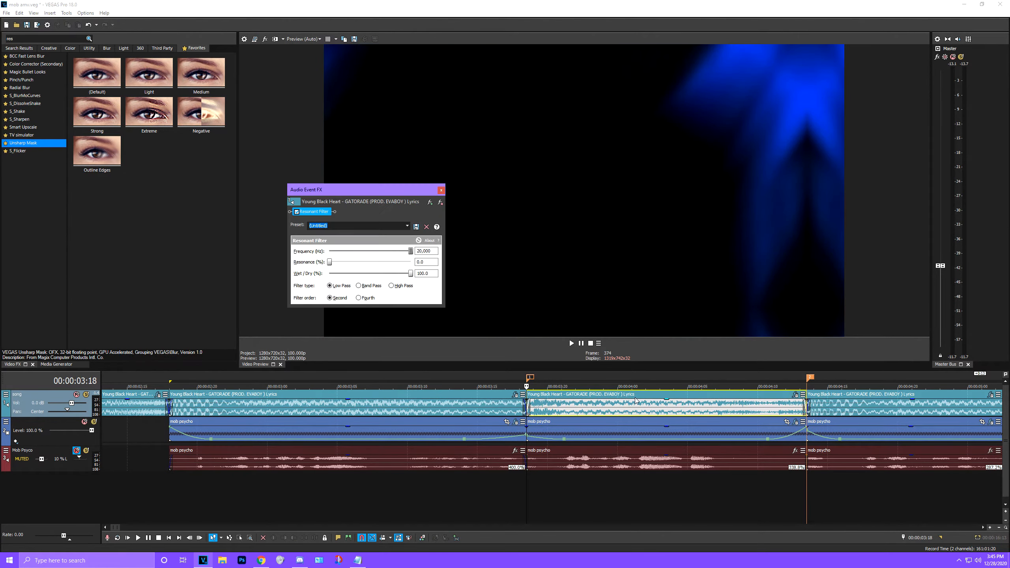
click(407, 226)
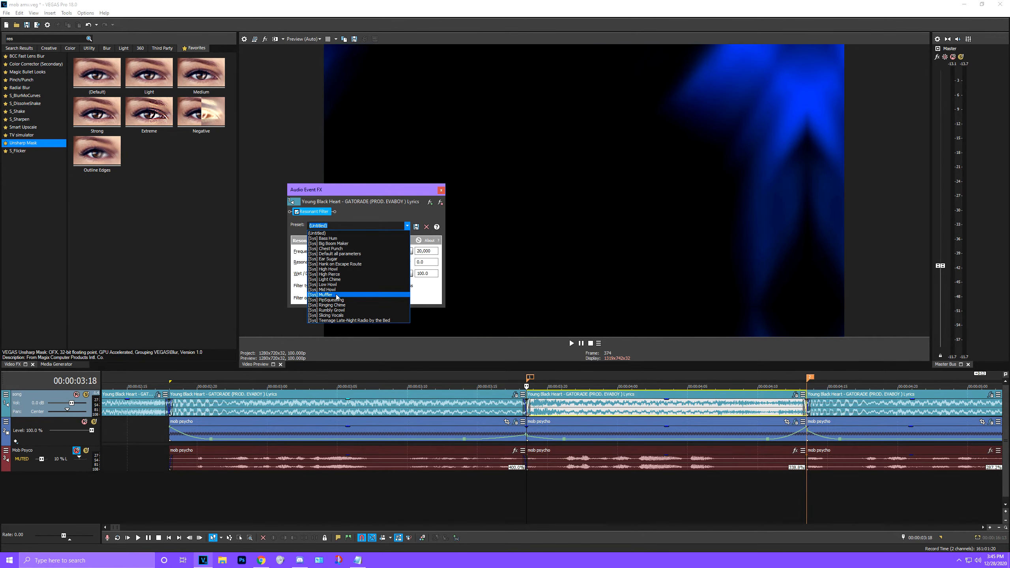
click(327, 296)
click(441, 190)
Play the song across the muffled section and the following clips to check the audio change
scroll(540, 380, down, 2)
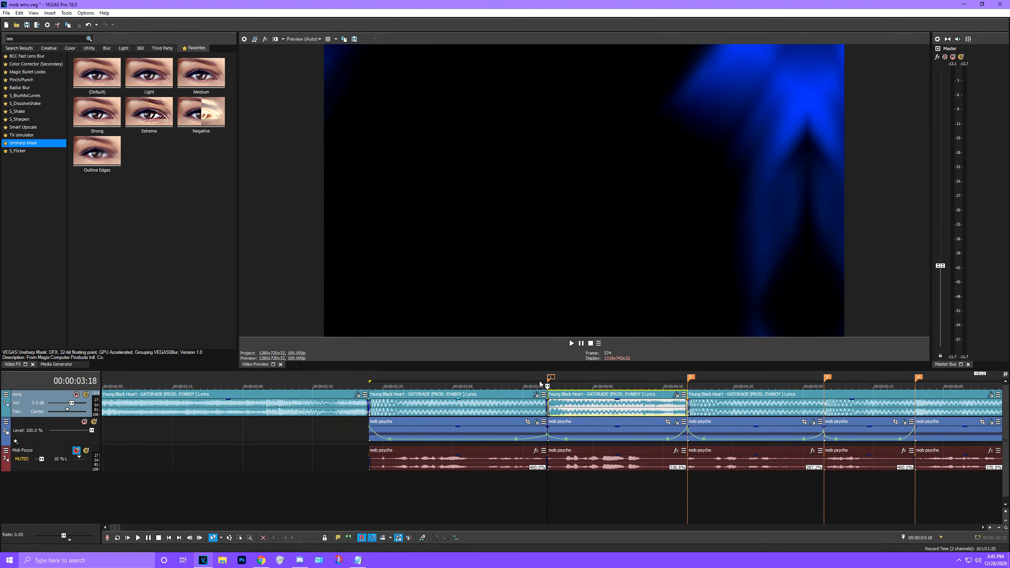
click(533, 381)
click(572, 344)
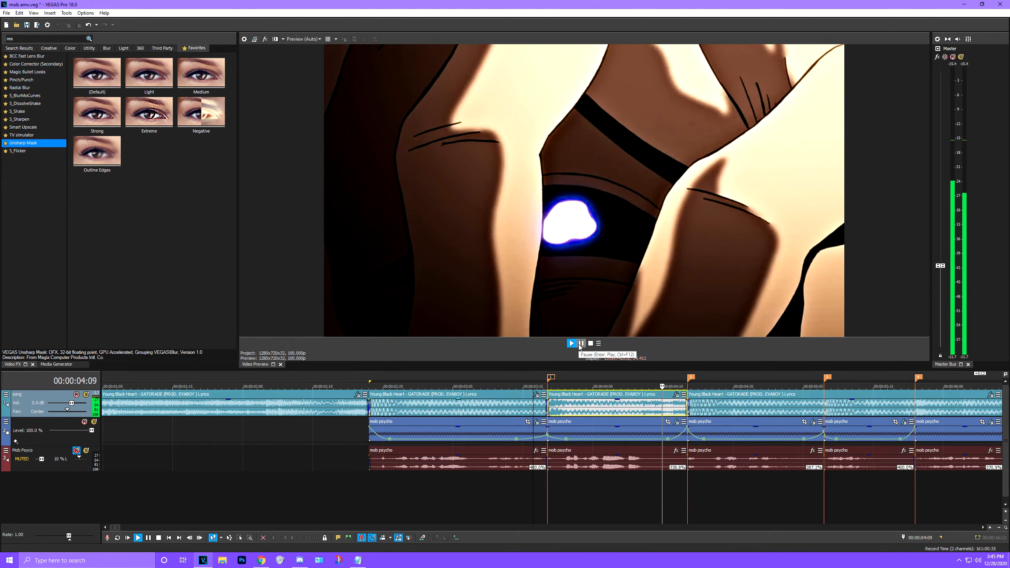
click(581, 344)
scroll(713, 420, down, 1)
scroll(711, 418, up, 2)
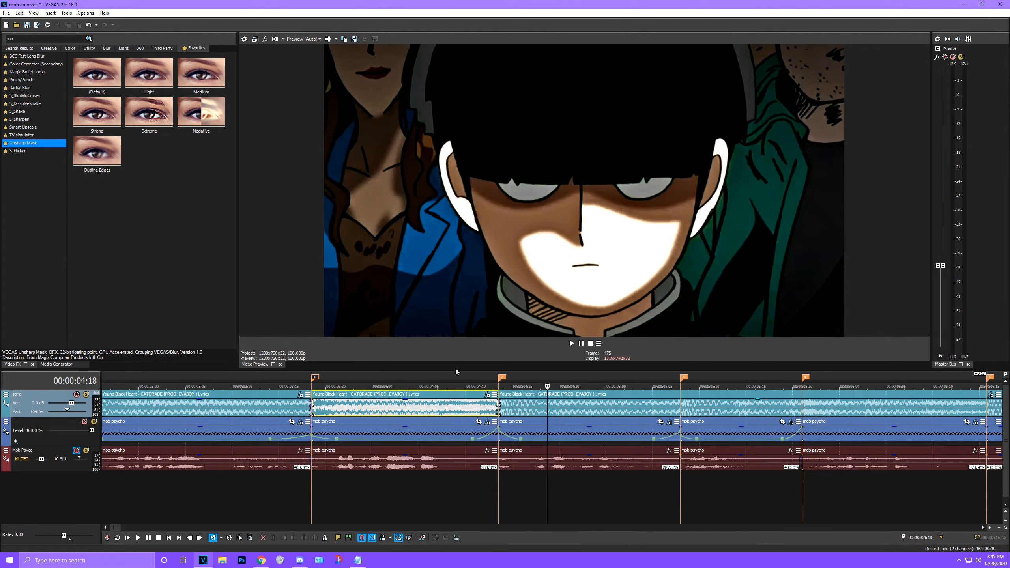
click(438, 378)
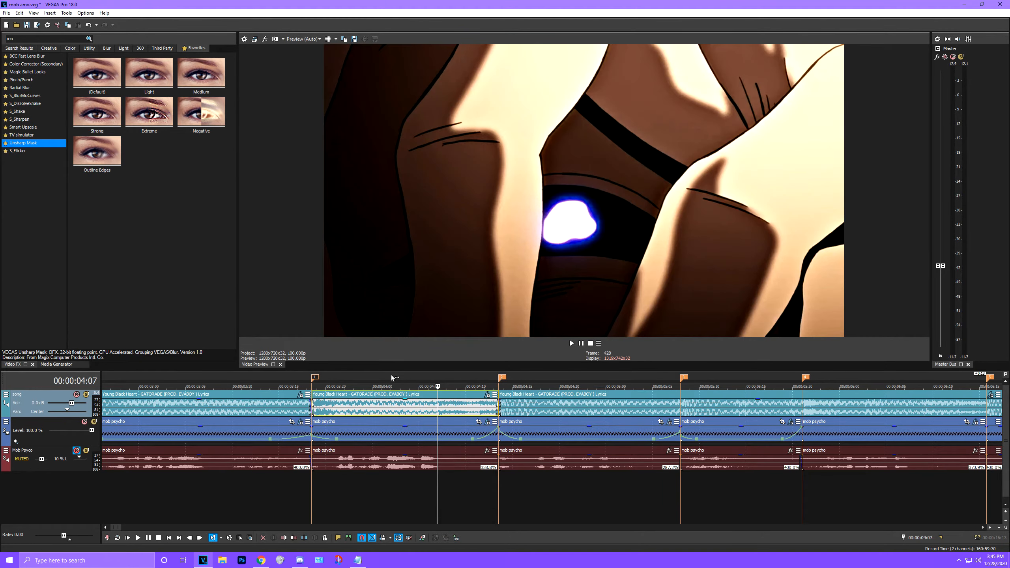
click(389, 375)
click(571, 343)
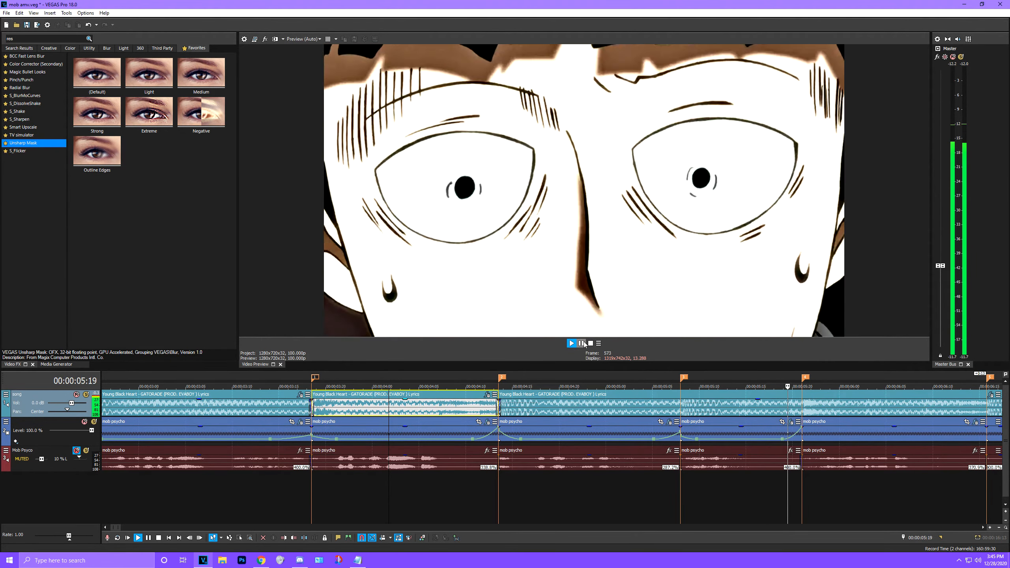
click(582, 344)
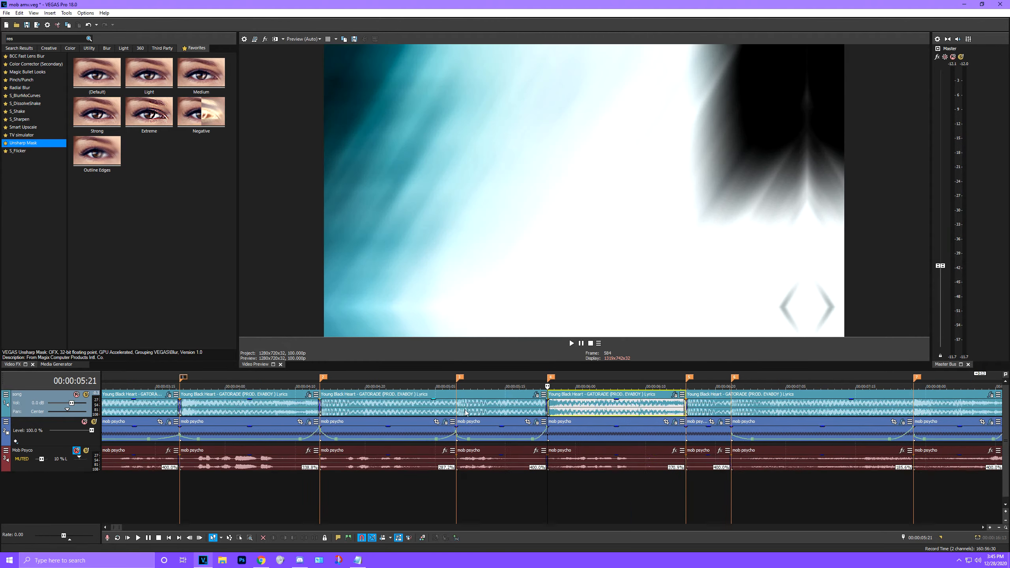
scroll(469, 409, down, 2)
scroll(532, 416, up, 3)
scroll(516, 376, down, 1)
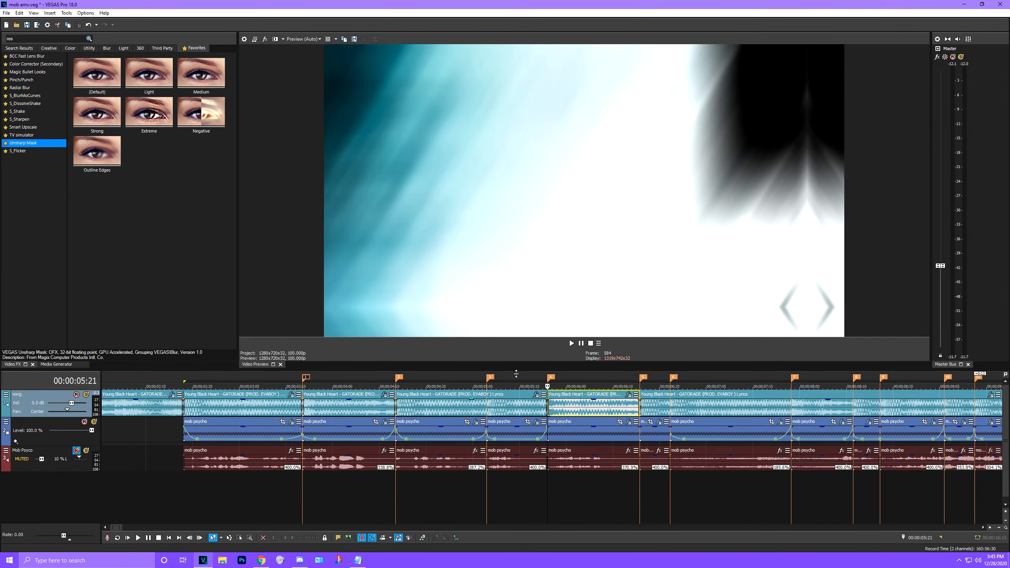
scroll(557, 399, up, 2)
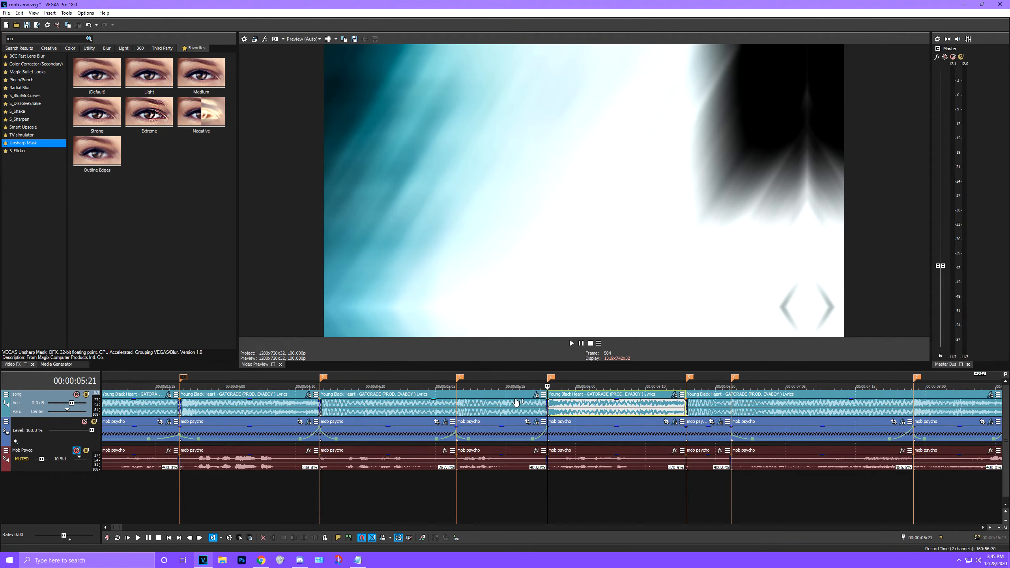
scroll(324, 405, down, 4)
scroll(346, 410, up, 4)
scroll(368, 414, down, 2)
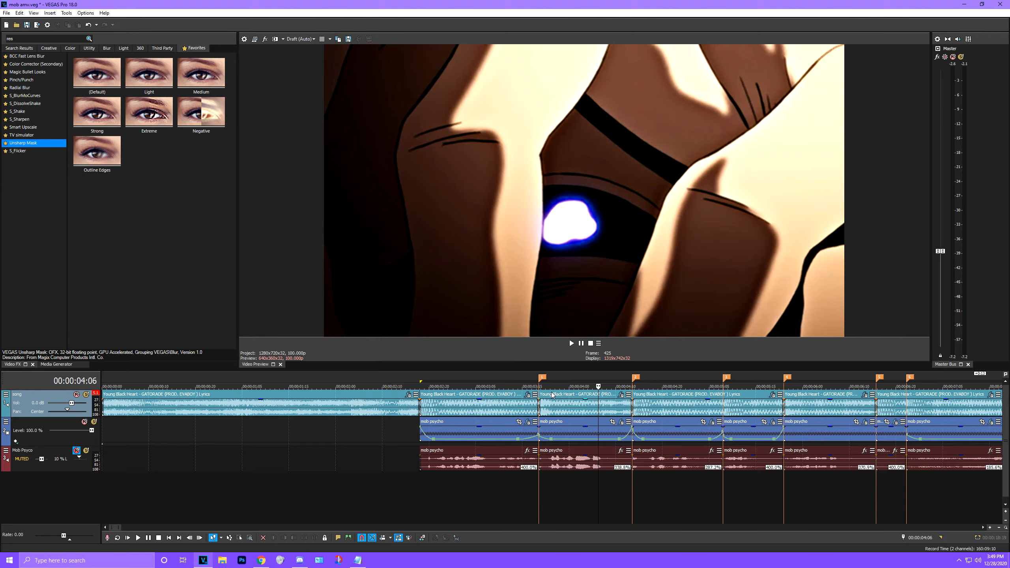
Overlap the muffled song section with the preceding section around the first beat marker to create a crossfade
click(552, 395)
scroll(558, 412, up, 2)
mouse_move(528, 396)
mouse_down()
mouse_move(517, 398)
mouse_move(544, 400)
mouse_move(505, 400)
mouse_move(533, 398)
mouse_up()
click(532, 399)
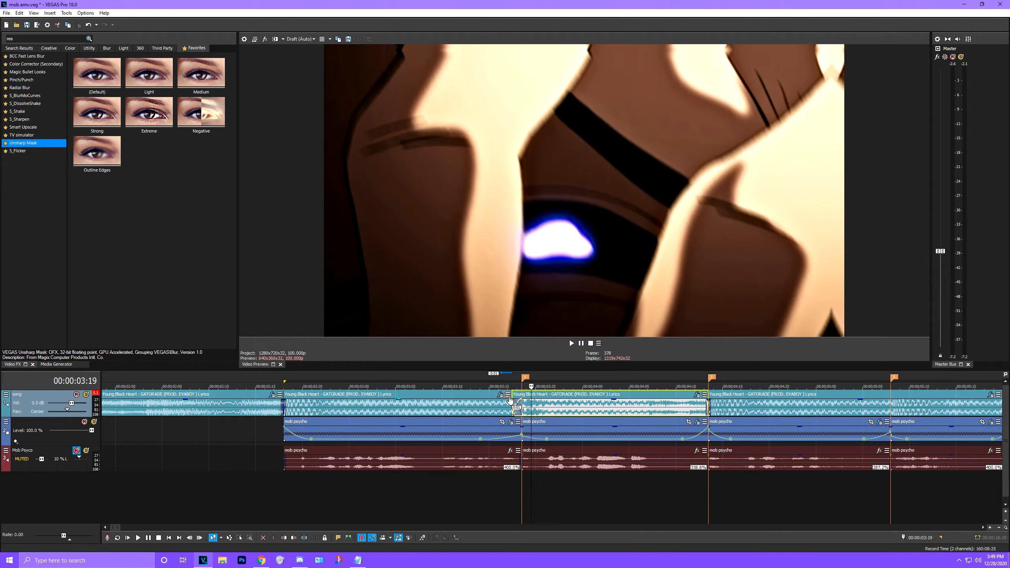
click(509, 402)
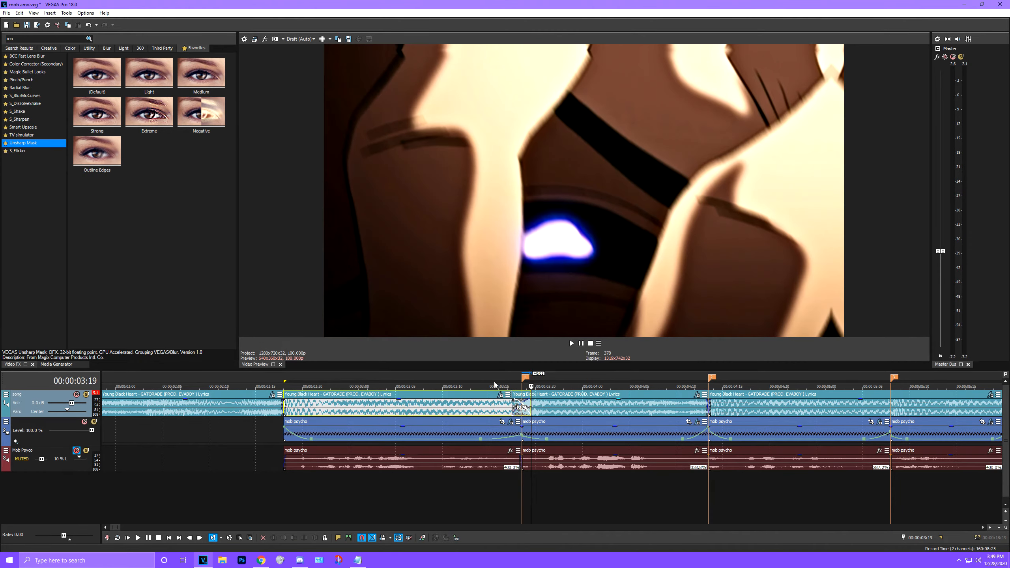
Play the song across the crossfade into the muffled section to check the transition
click(474, 379)
key(space)
click(582, 344)
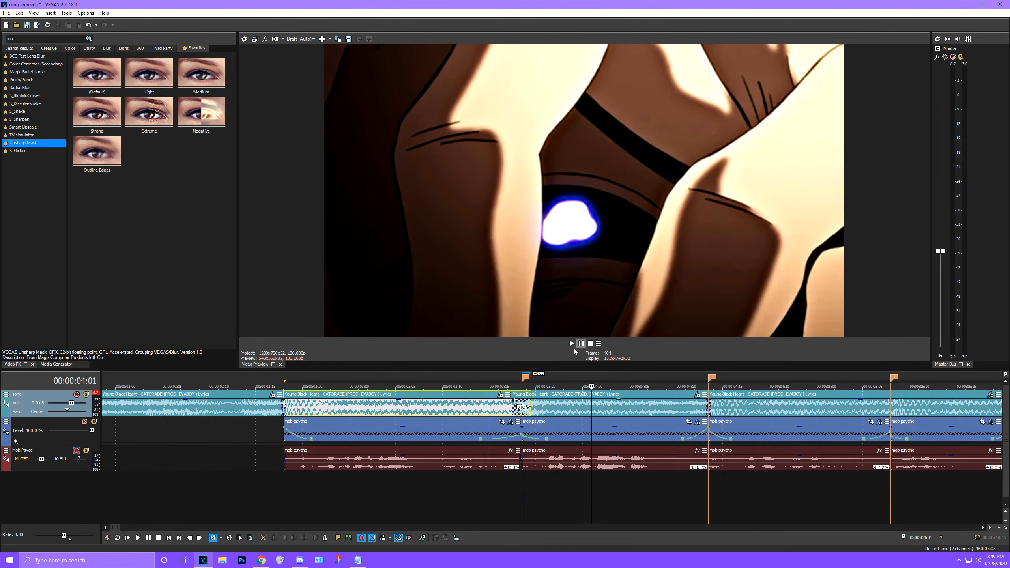
click(464, 380)
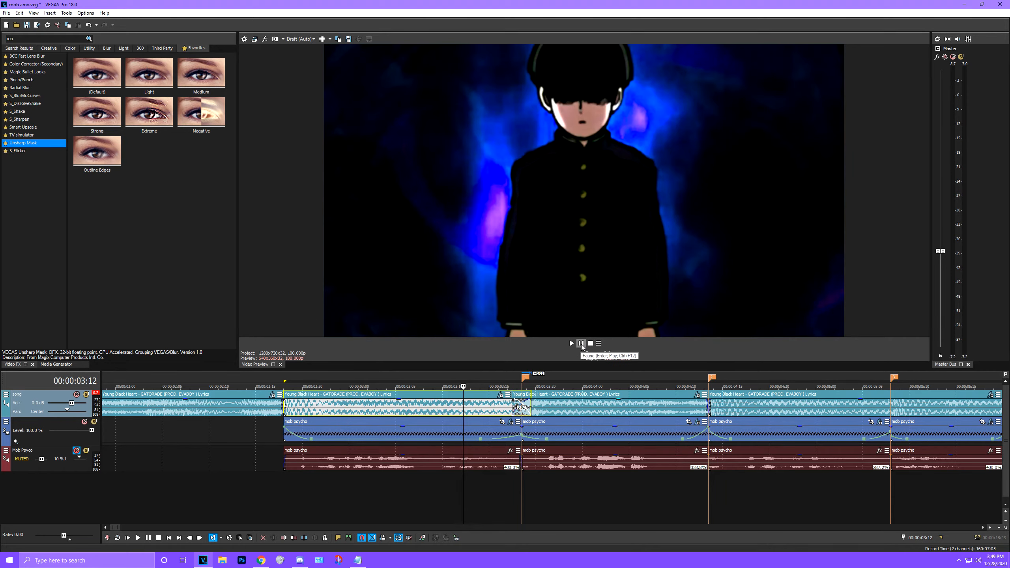
click(582, 343)
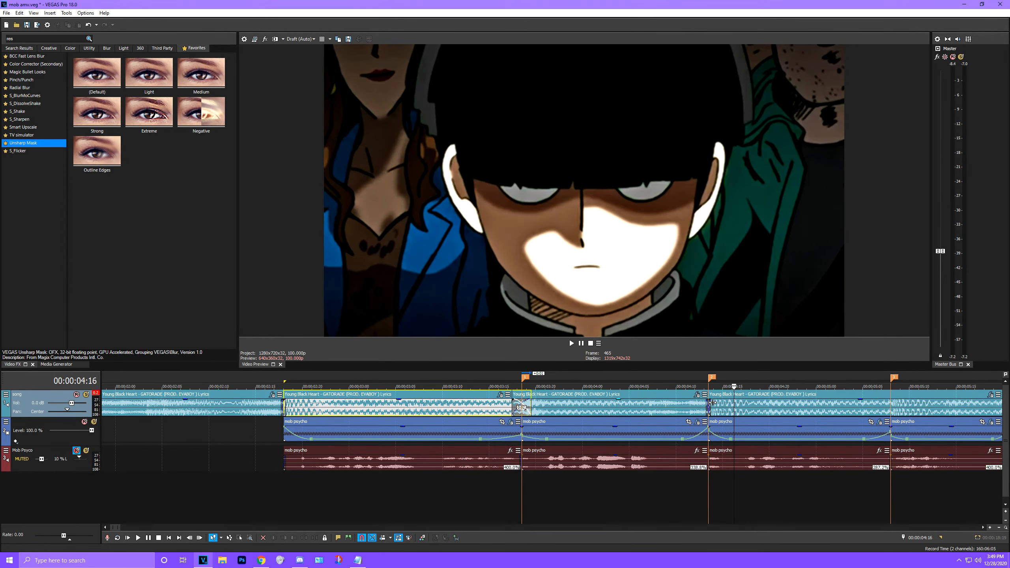
Extend the muffled song section's end to crossfade into the next section, and return the playhead to the first video clip's start
click(683, 395)
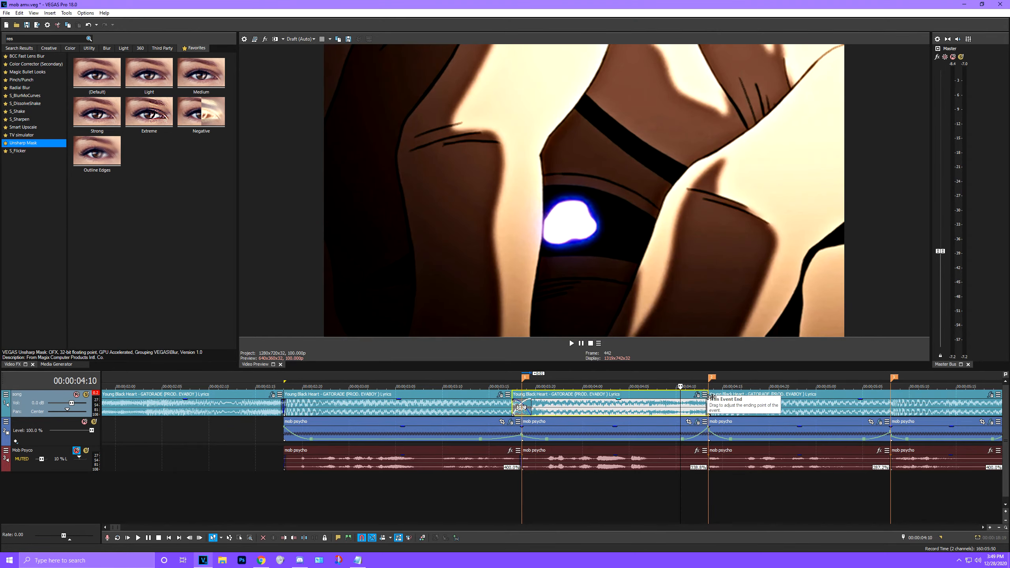
drag(711, 397, 715, 397)
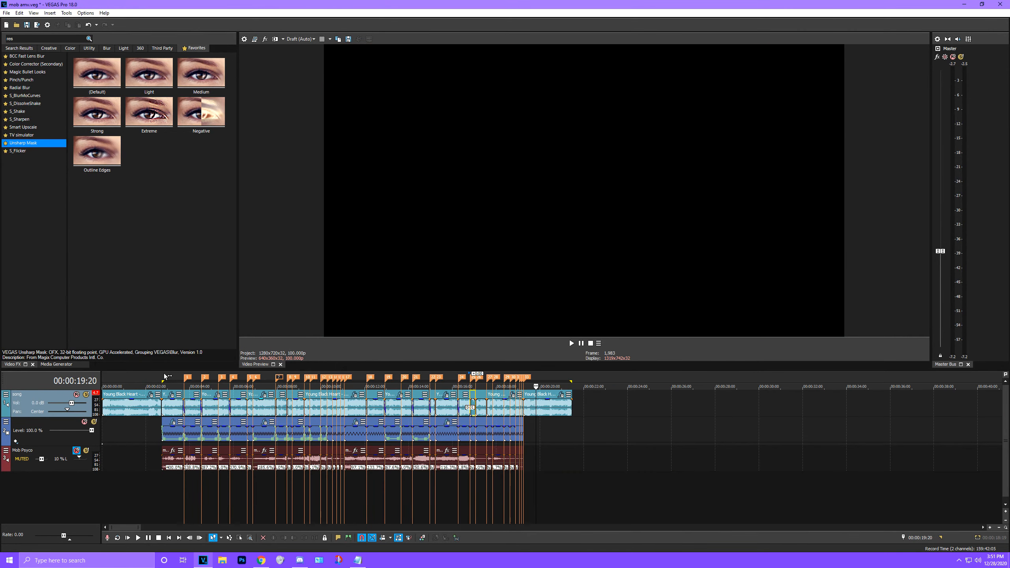
click(164, 376)
scroll(165, 376, up, 3)
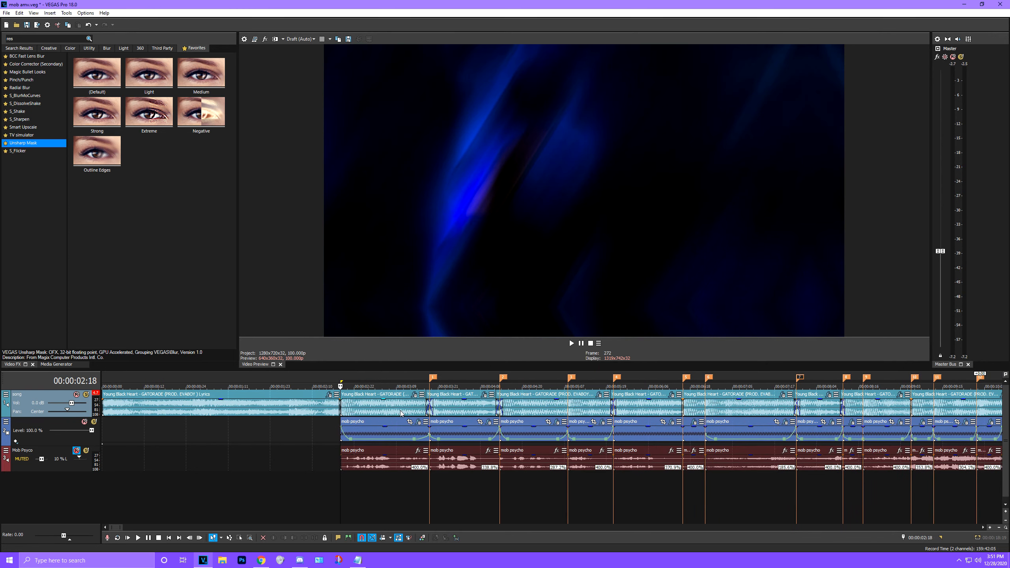
Add a pan envelope to the song track
scroll(682, 399, down, 2)
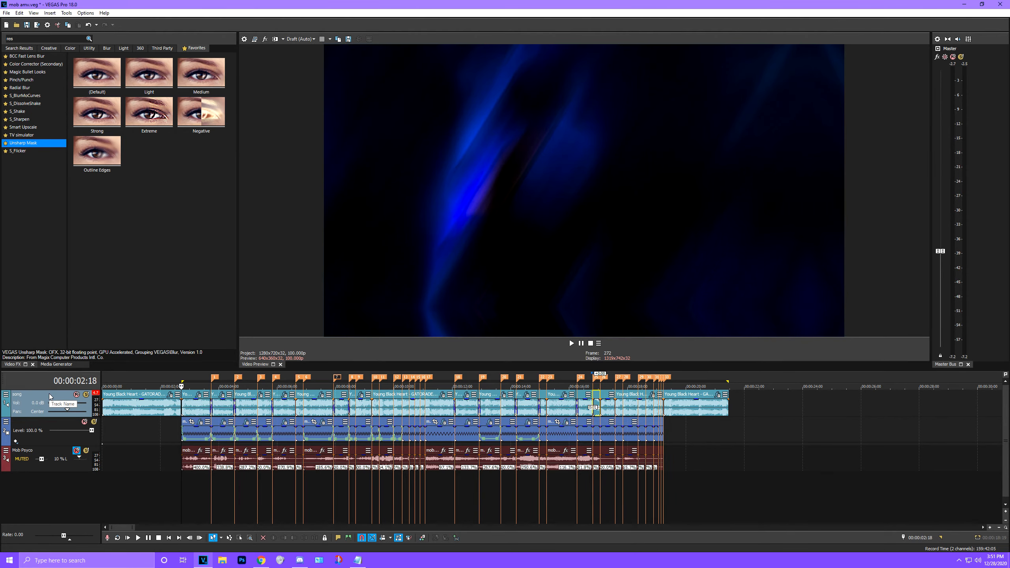
key(p)
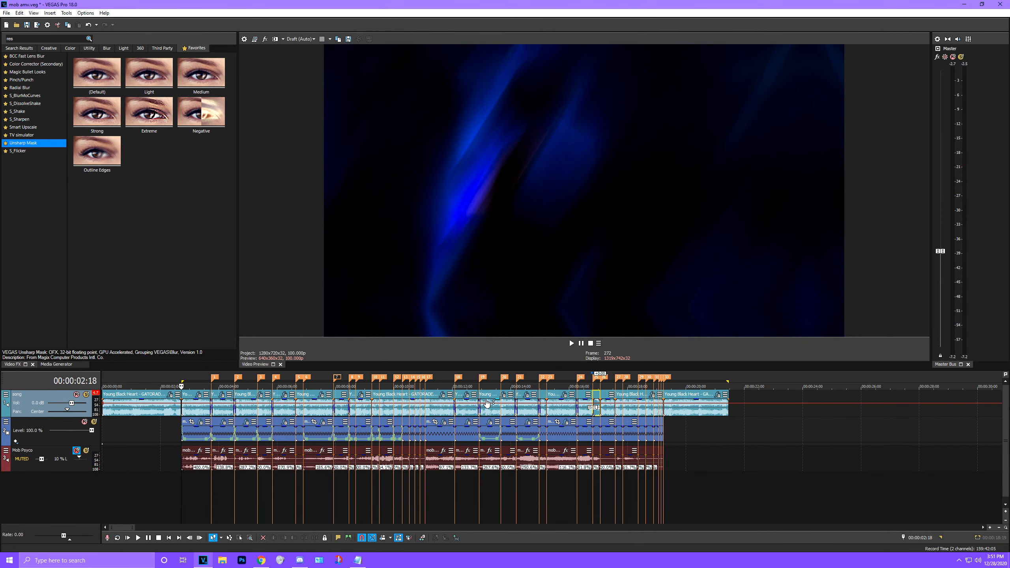
scroll(375, 409, up, 3)
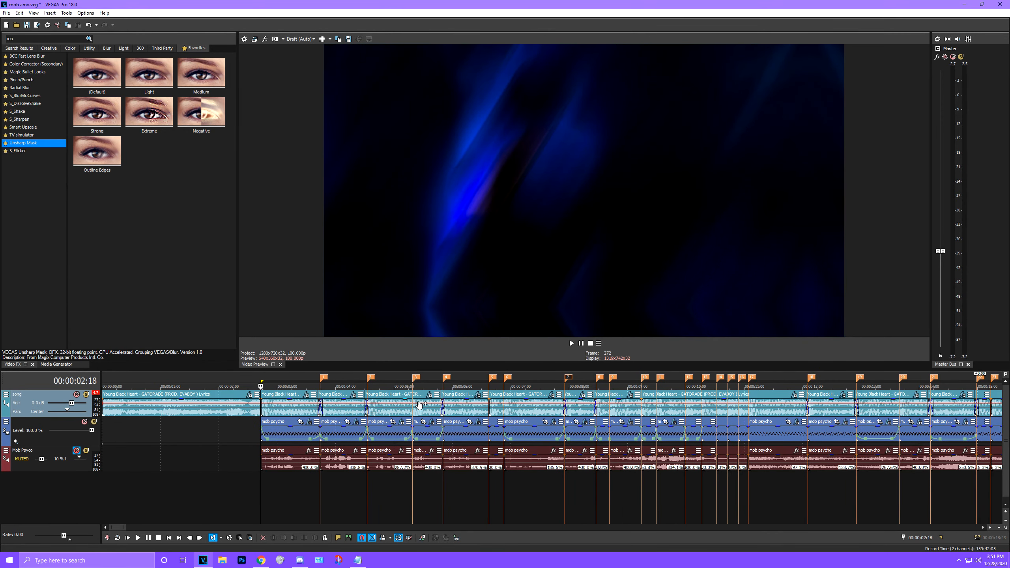
scroll(418, 405, down, 1)
scroll(396, 416, up, 1)
Add two pan points to the song section under the first video clip and ramp the second point fully left
double_click(266, 403)
double_click(293, 404)
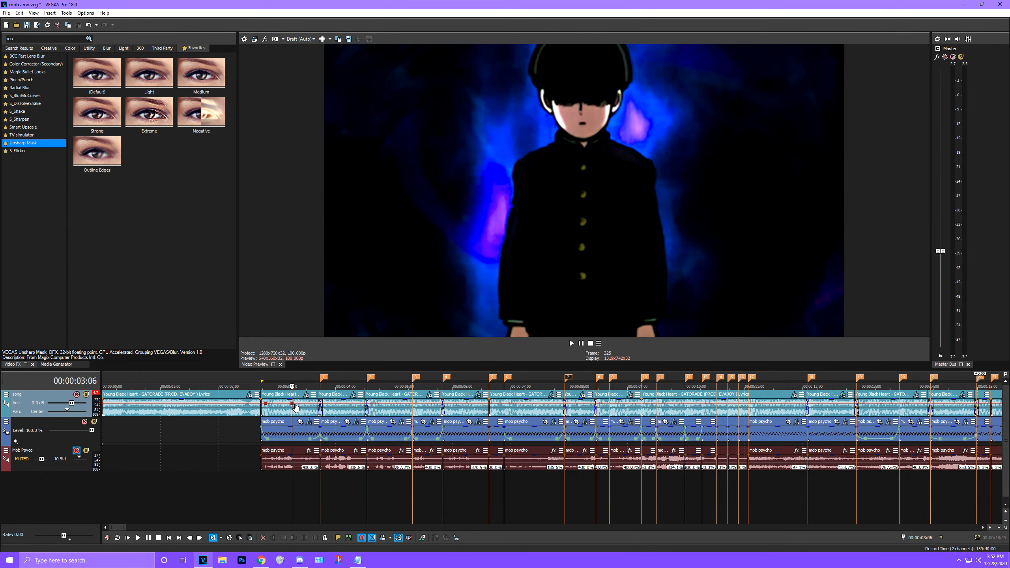
drag(293, 404, 298, 395)
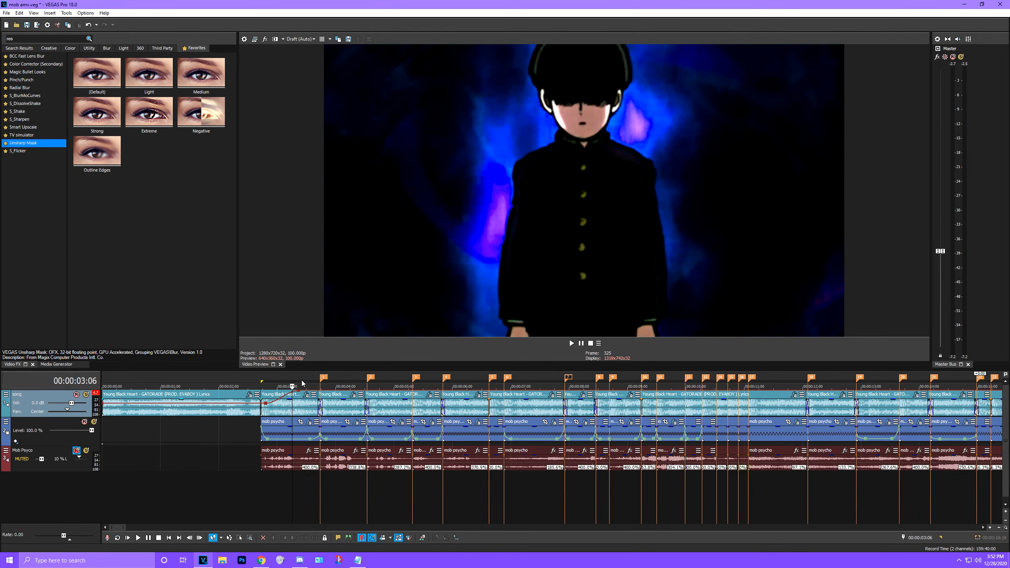
Play the song from just before the first video clip to check the panning ramp
click(232, 386)
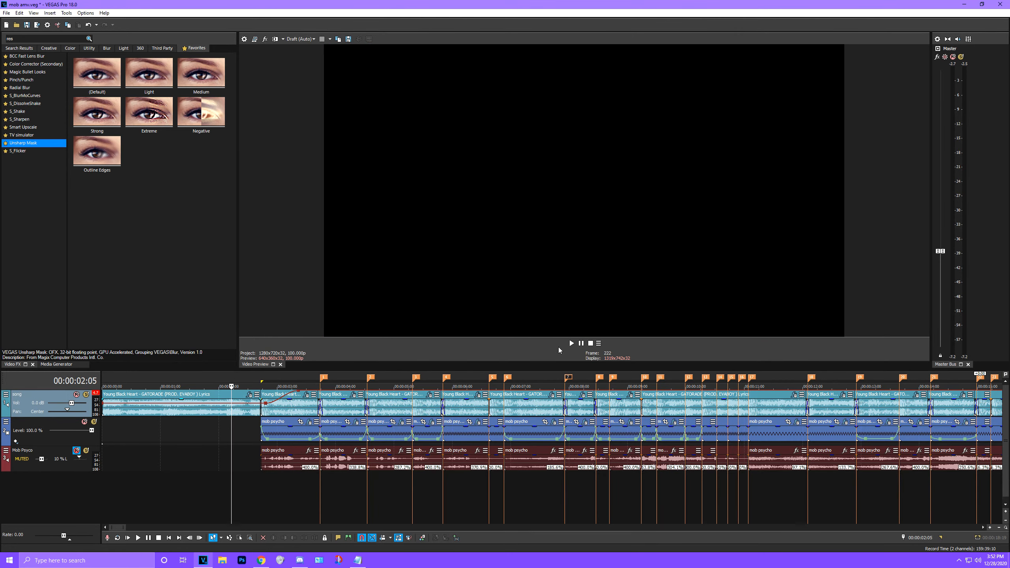
click(571, 342)
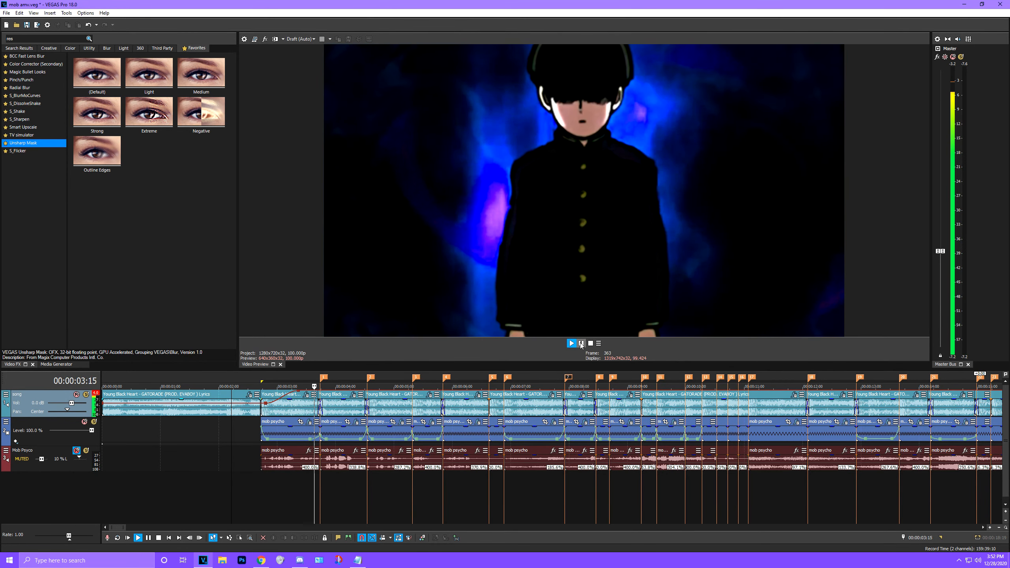
click(582, 344)
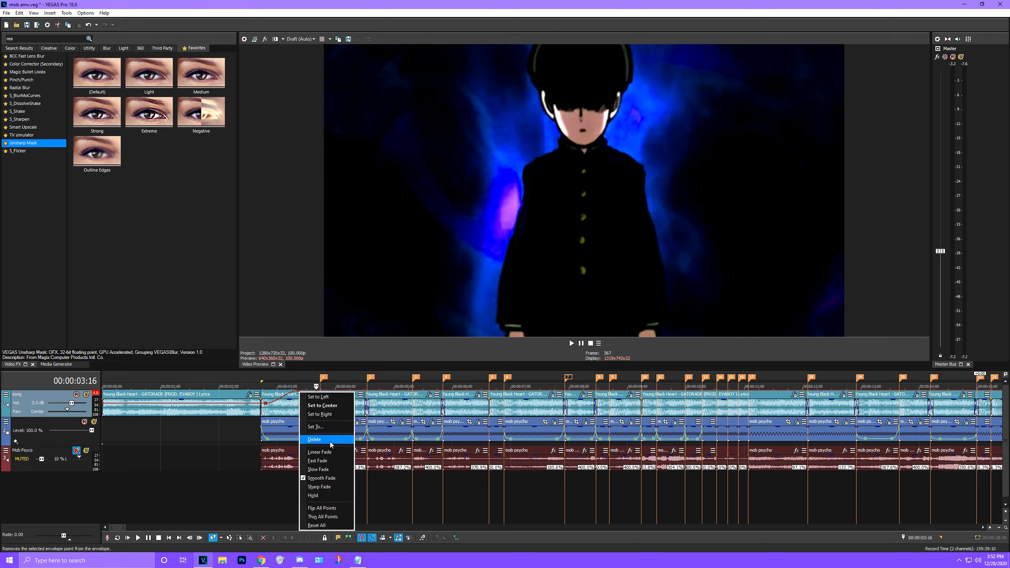
Delete the left-panned envelope point from the song section under the first video clip
click(314, 439)
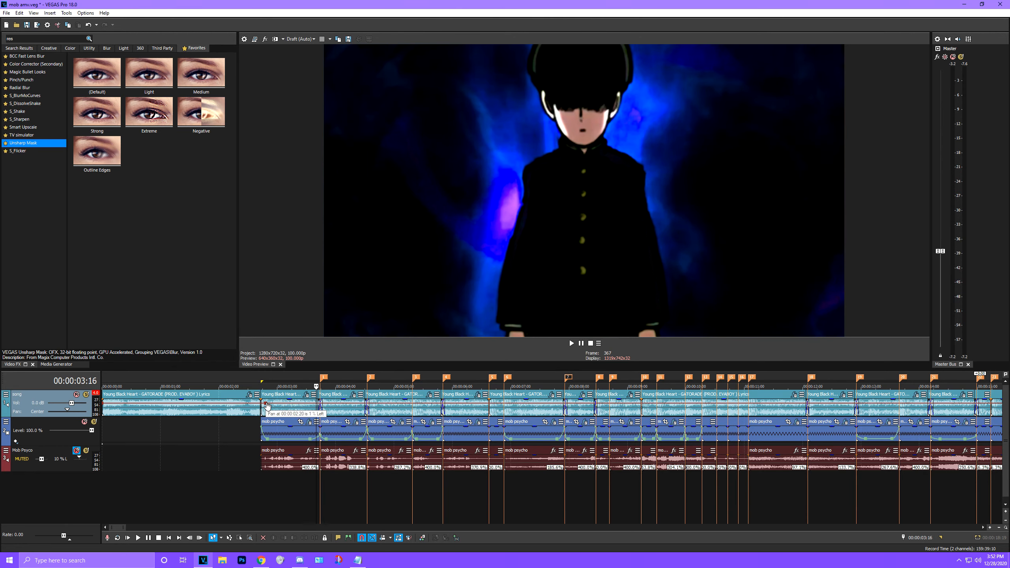
scroll(423, 406, down, 3)
scroll(423, 405, up, 3)
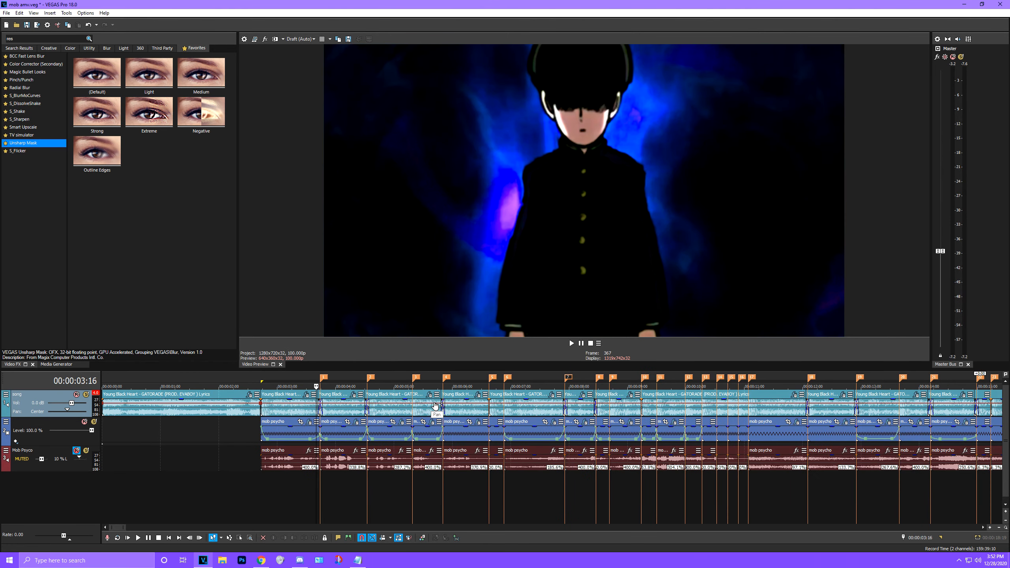
Step through the beat markers from the first cut to the closely spaced group to examine where panning could fit
scroll(473, 406, up, 2)
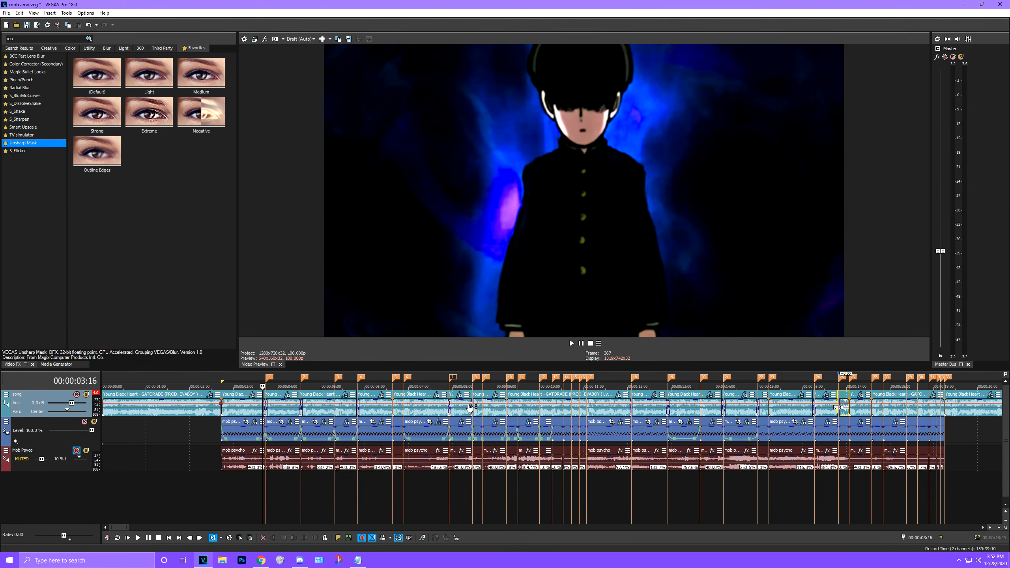
click(269, 377)
click(305, 378)
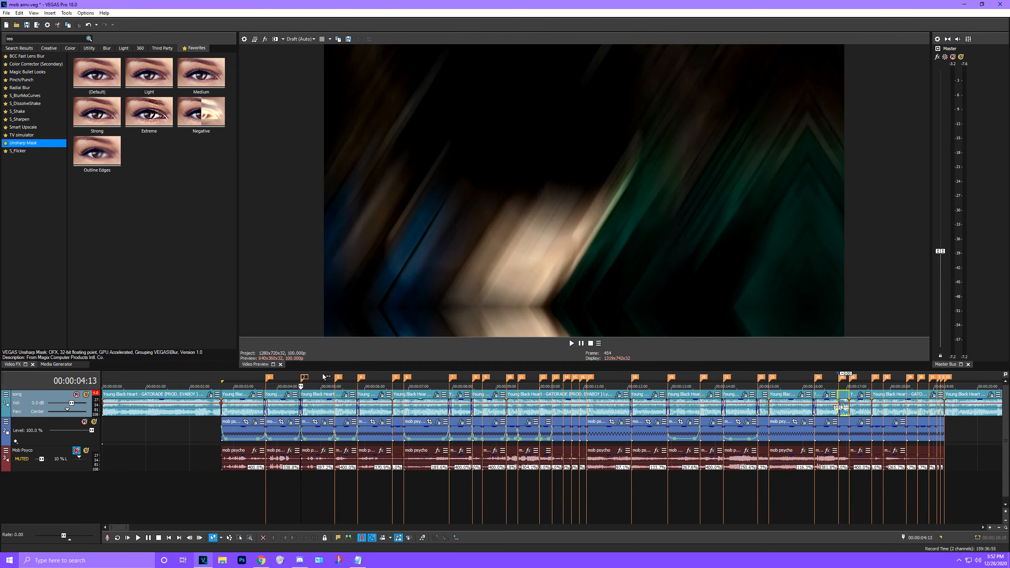
click(339, 377)
click(361, 377)
click(396, 377)
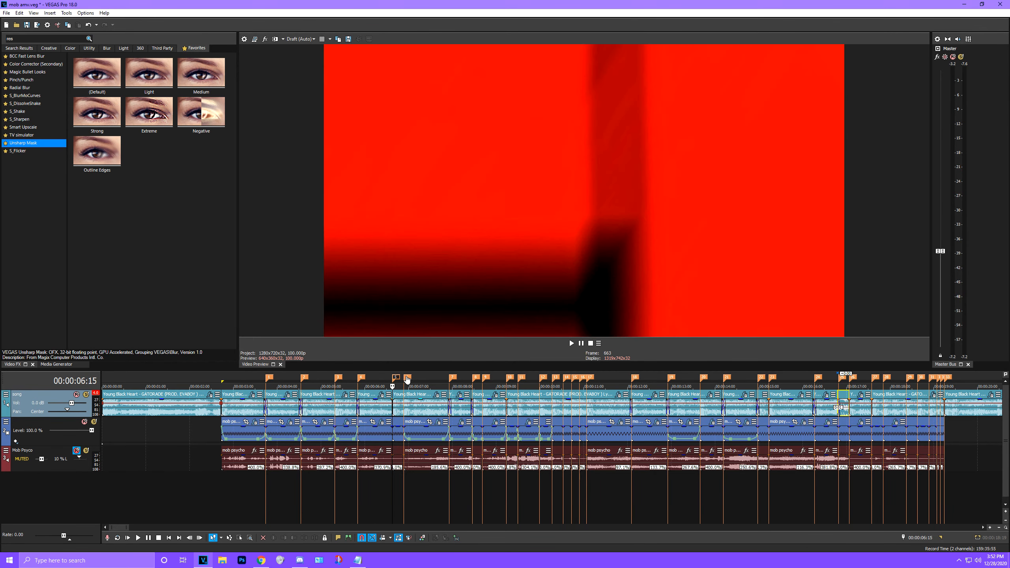
click(406, 378)
click(555, 377)
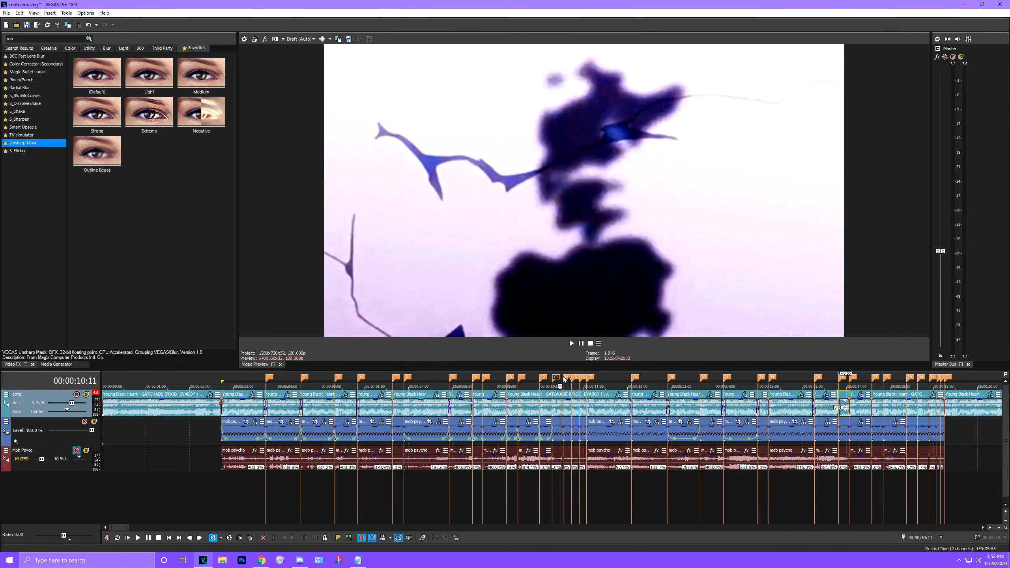
Play the song across the closely spaced quick-cut markers and return the playhead to the marker inside that group
click(566, 377)
key(space)
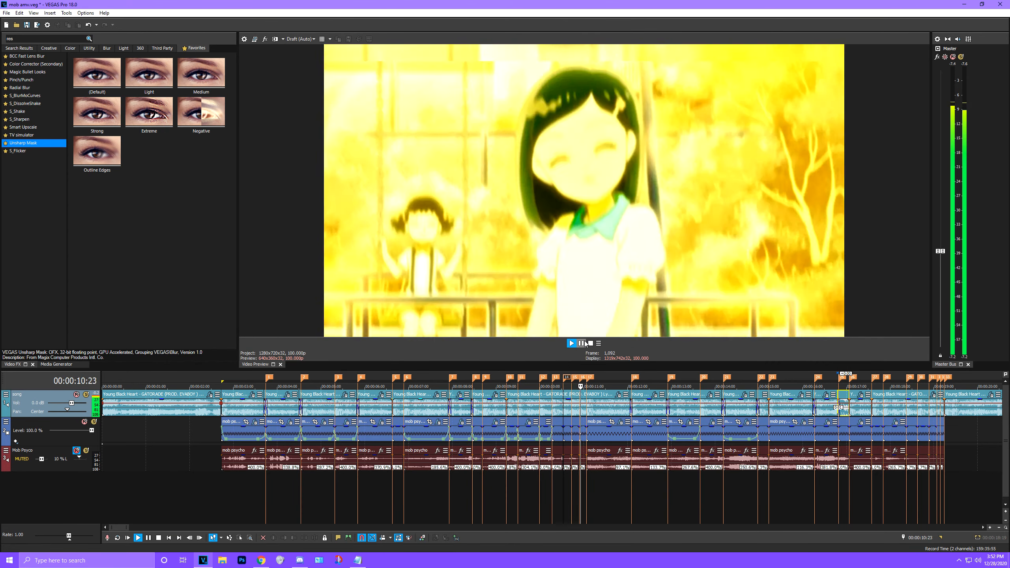
click(584, 343)
click(568, 378)
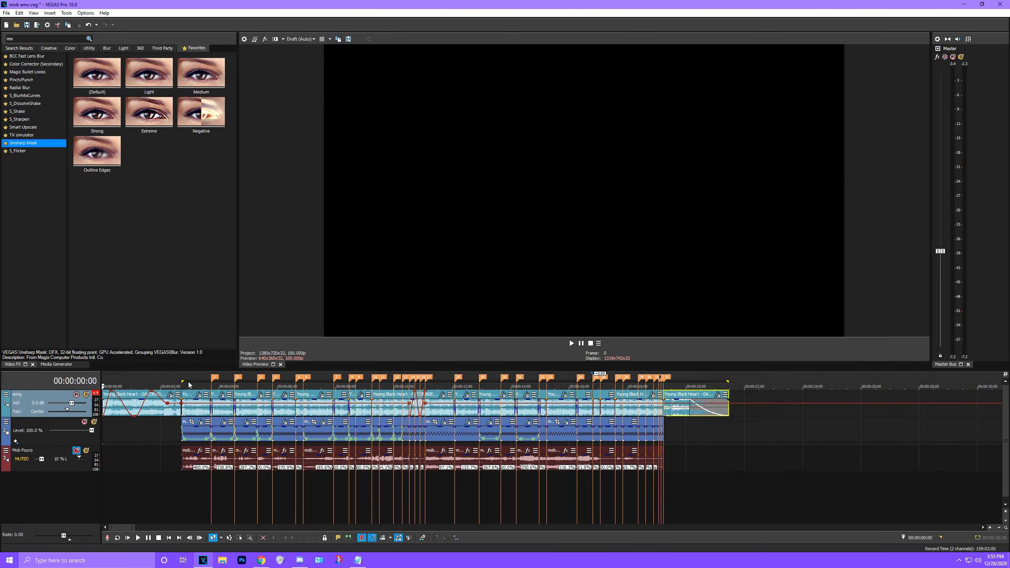
scroll(592, 414, up, 2)
scroll(582, 448, down, 2)
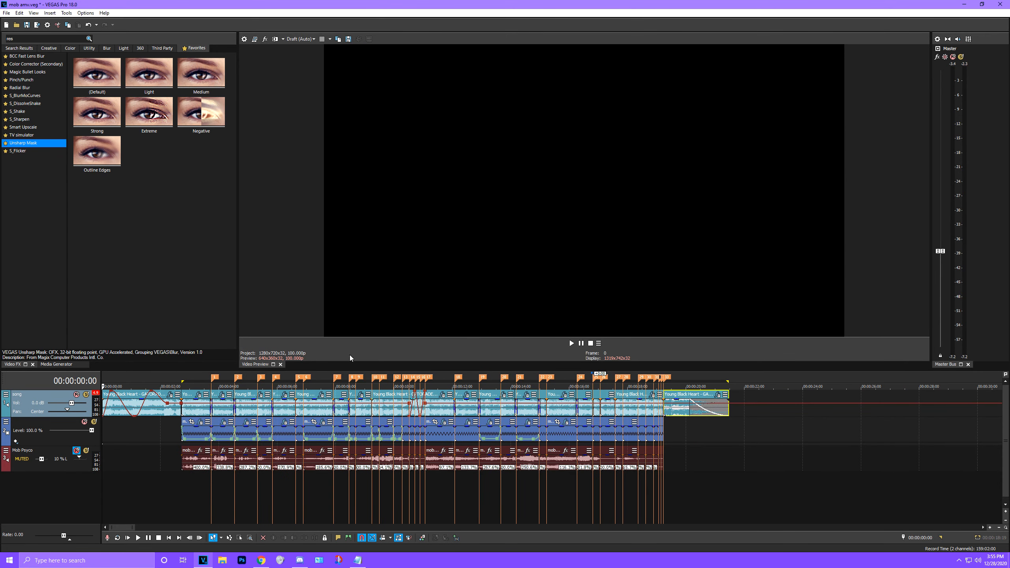